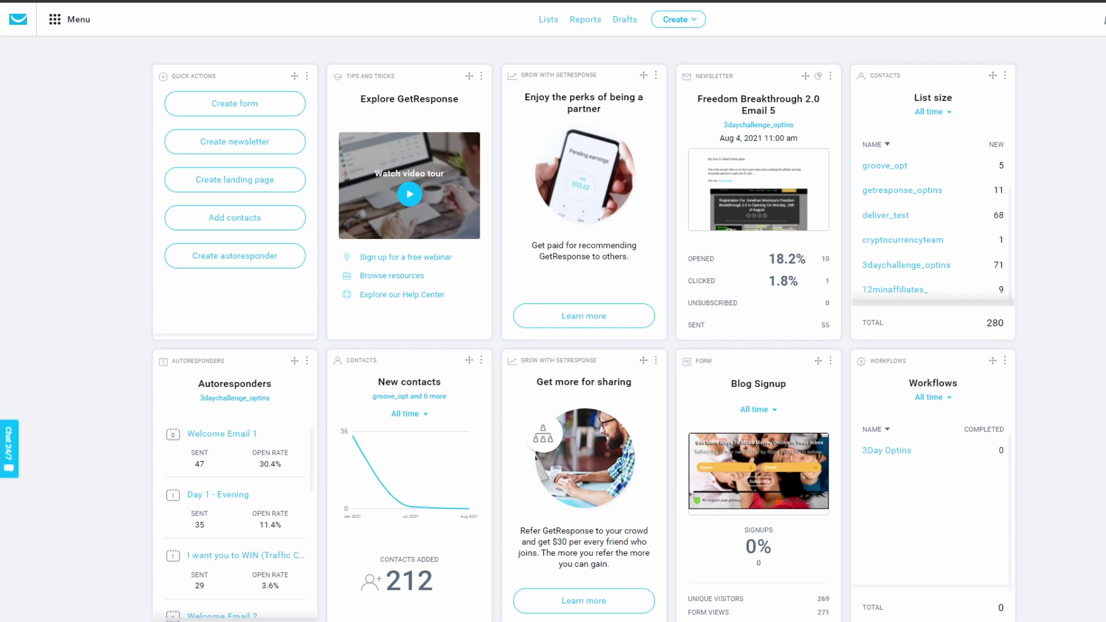
# Examine the account's landing page domains and email addresses, then open and cancel the form for adding an email address
pyautogui.click(1103, 19)
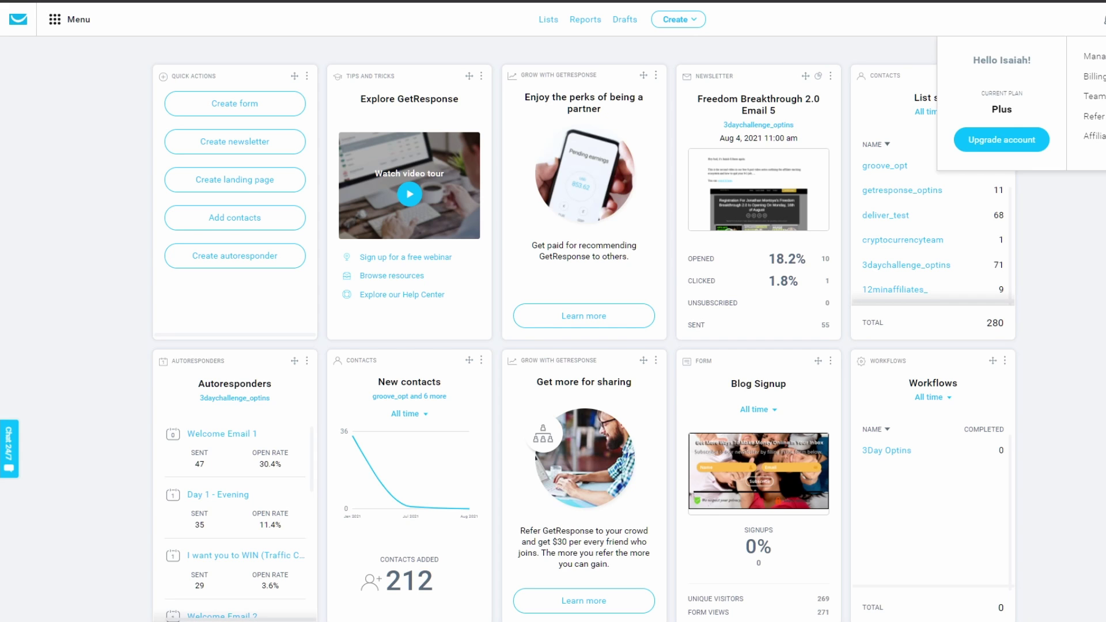
pyautogui.click(1089, 57)
pyautogui.click(393, 133)
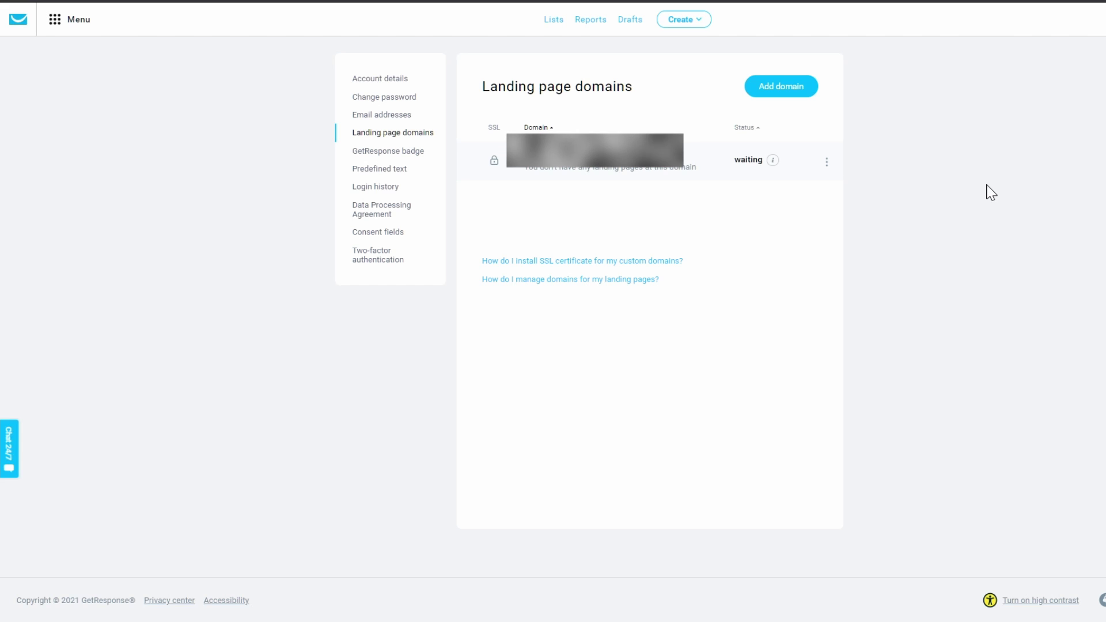
pyautogui.click(385, 117)
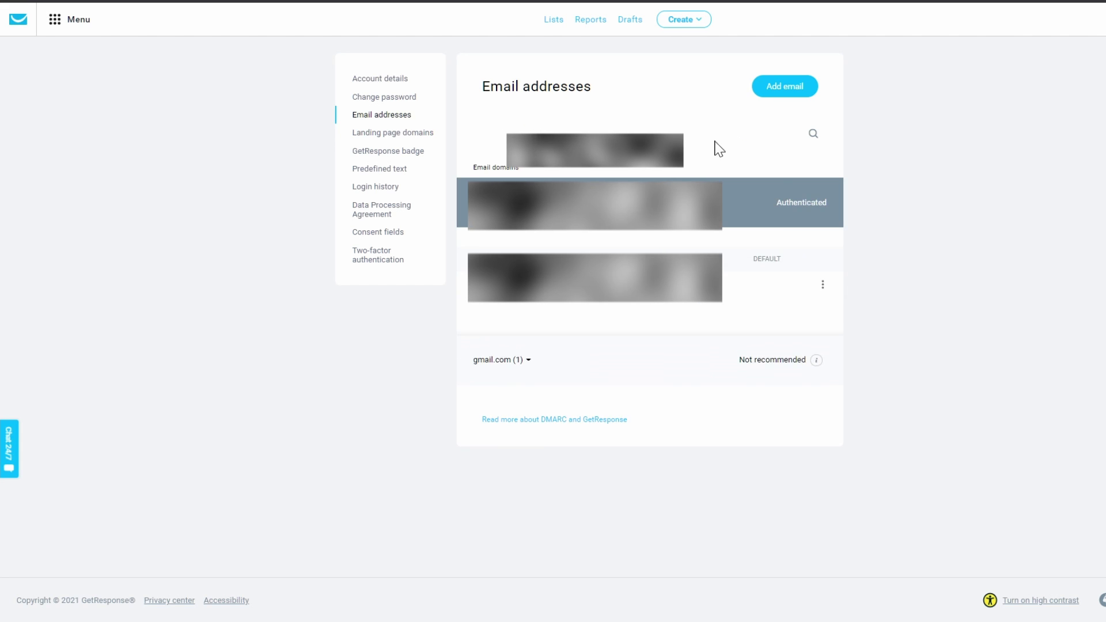
pyautogui.click(798, 96)
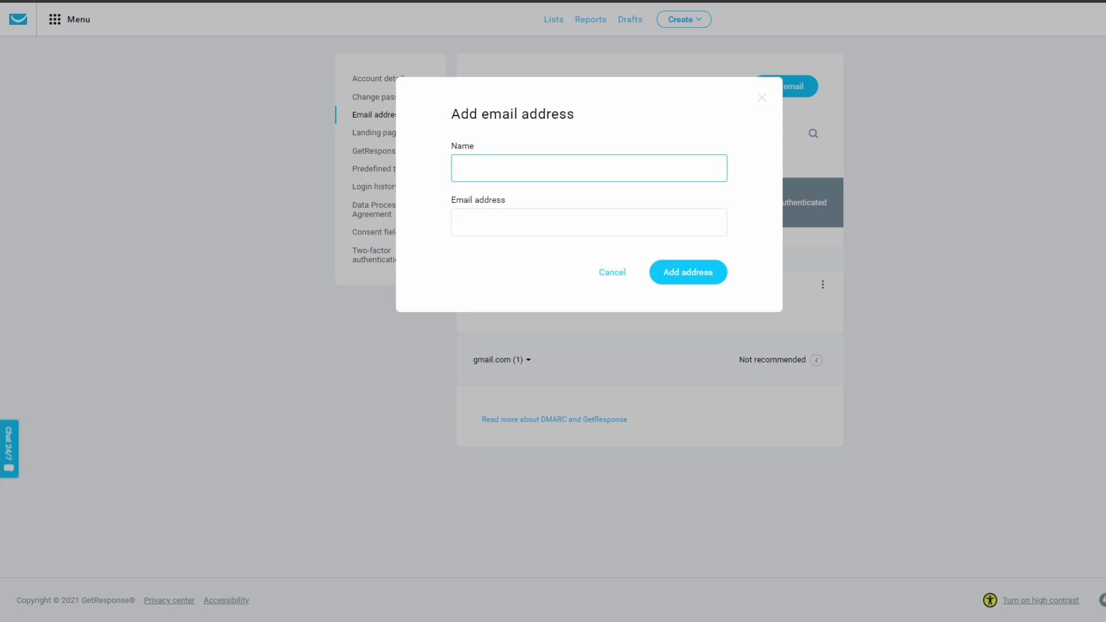
pyautogui.click(612, 276)
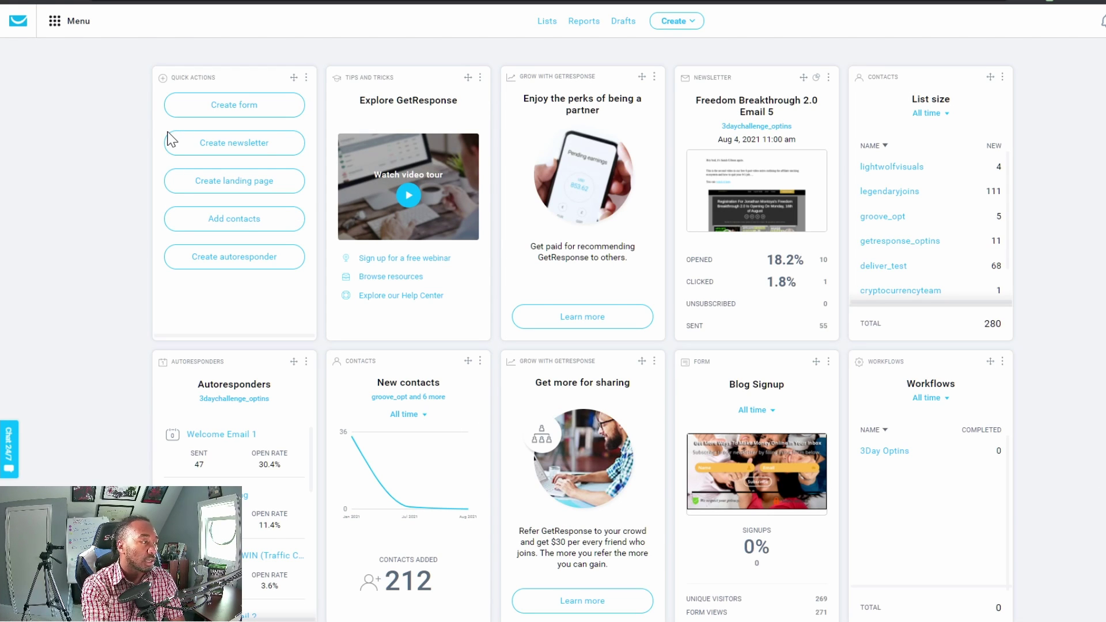
# Create a contact list named sqribble_addons and open its contacts
pyautogui.click(53, 34)
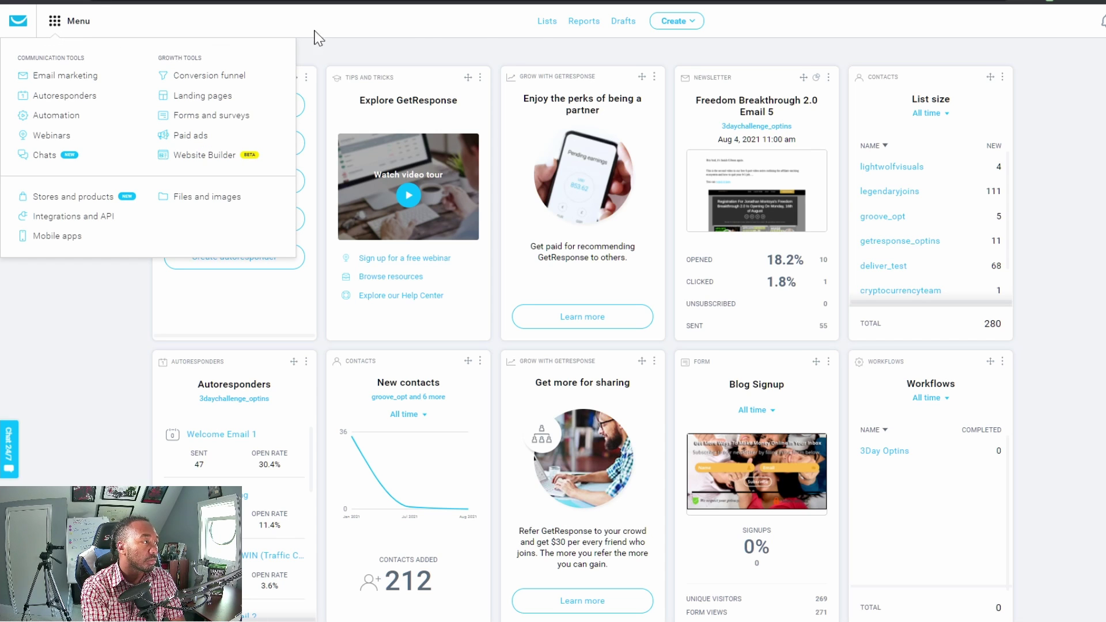
pyautogui.click(545, 23)
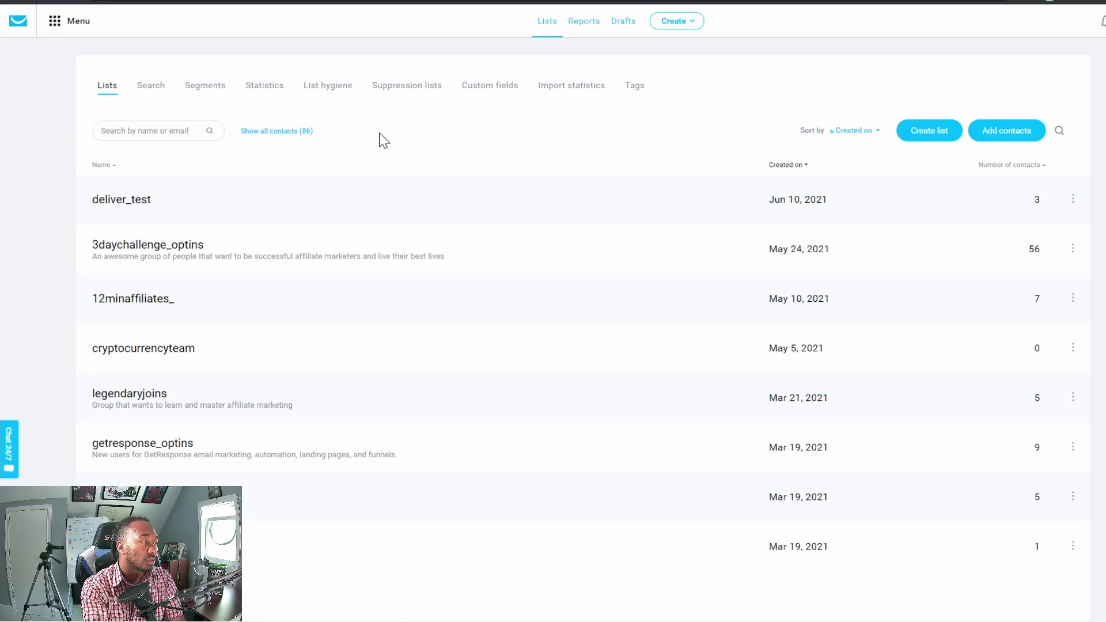
pyautogui.click(952, 138)
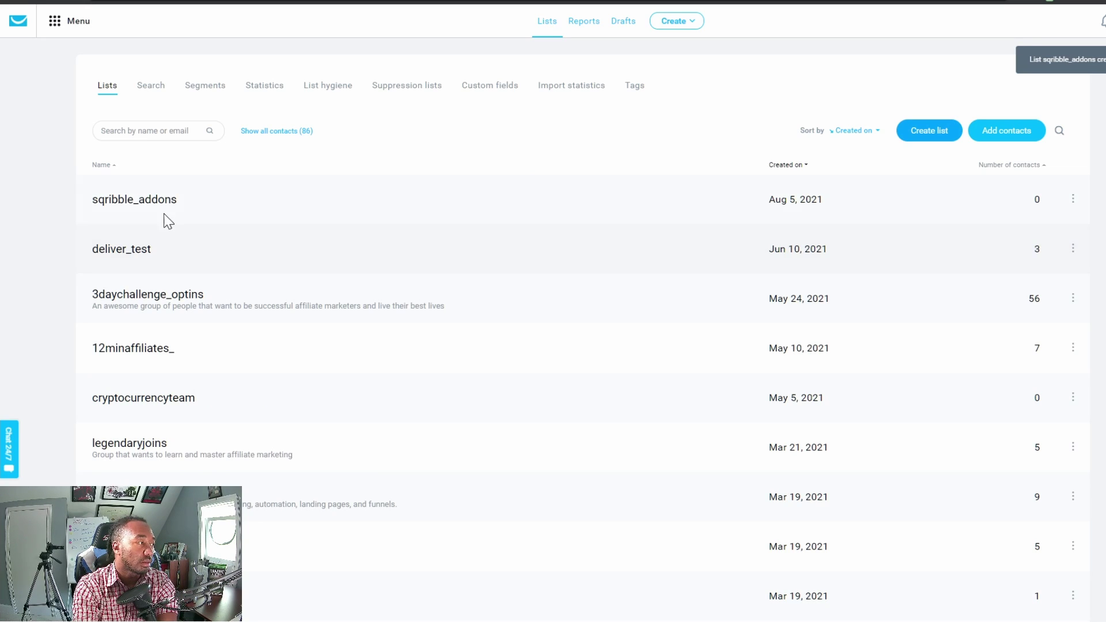
pyautogui.click(132, 214)
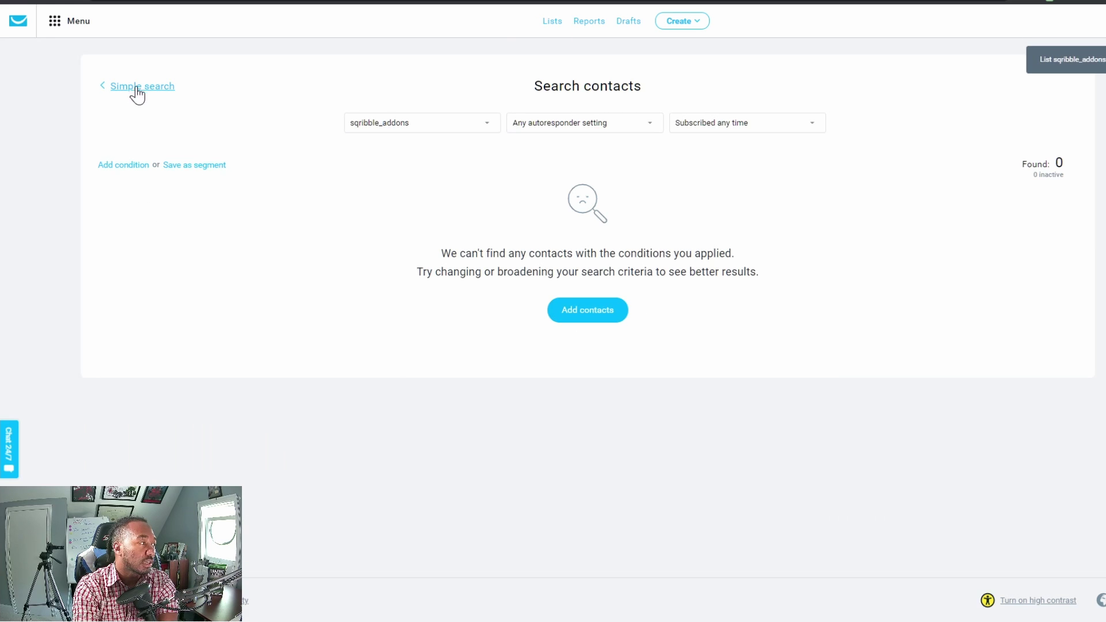
# Create an autoresponder named Welcome and link it to the sqribble_addons list
pyautogui.click(54, 23)
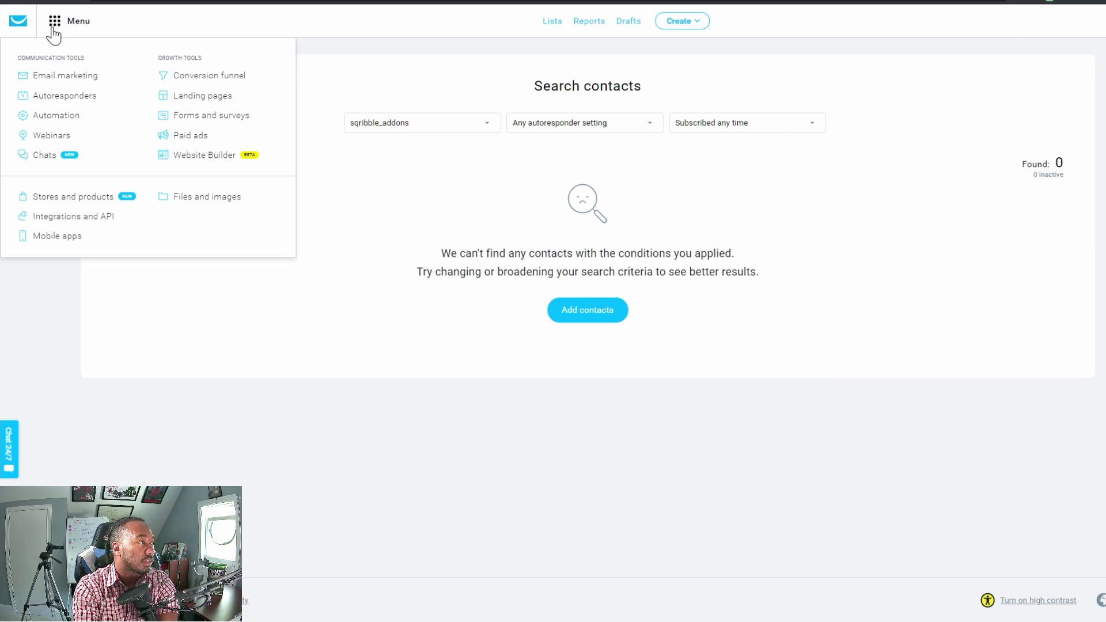
pyautogui.click(62, 98)
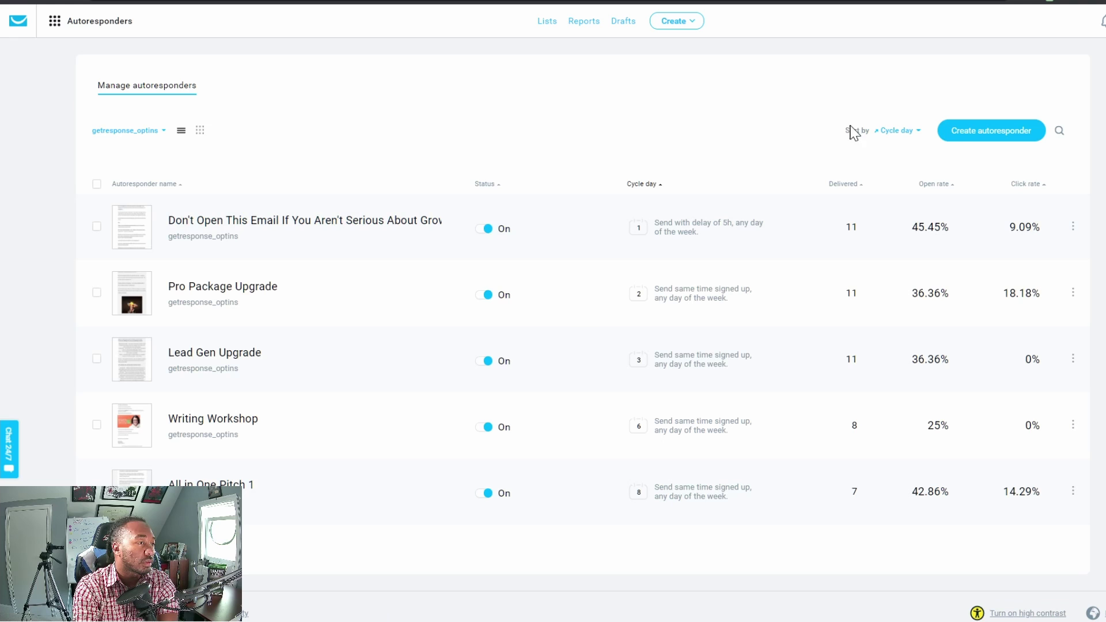
pyautogui.click(984, 138)
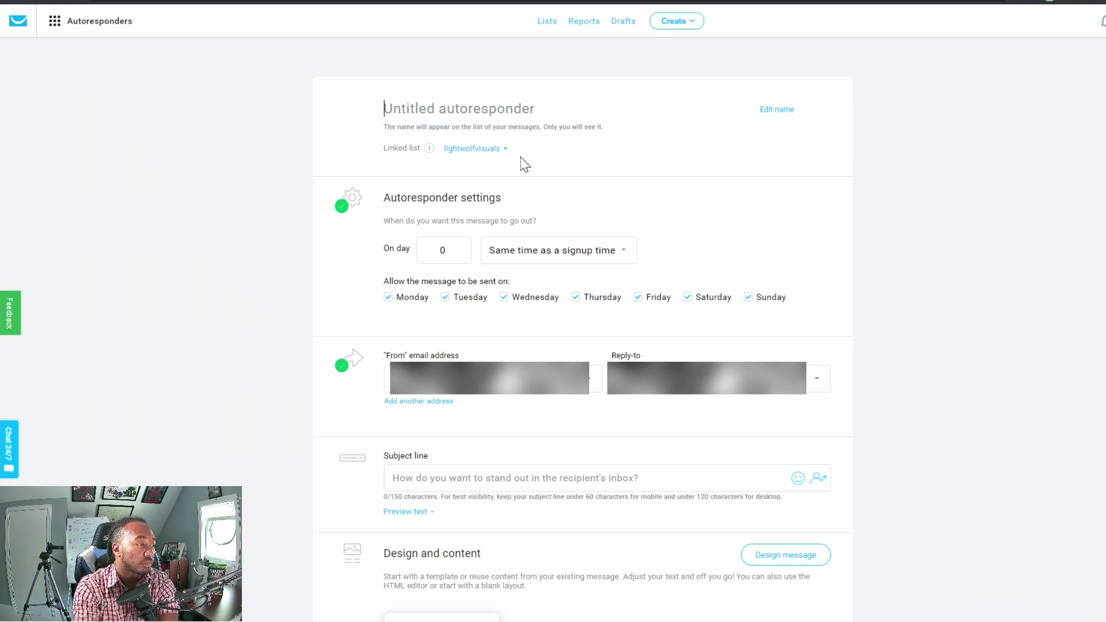
pyautogui.click(467, 151)
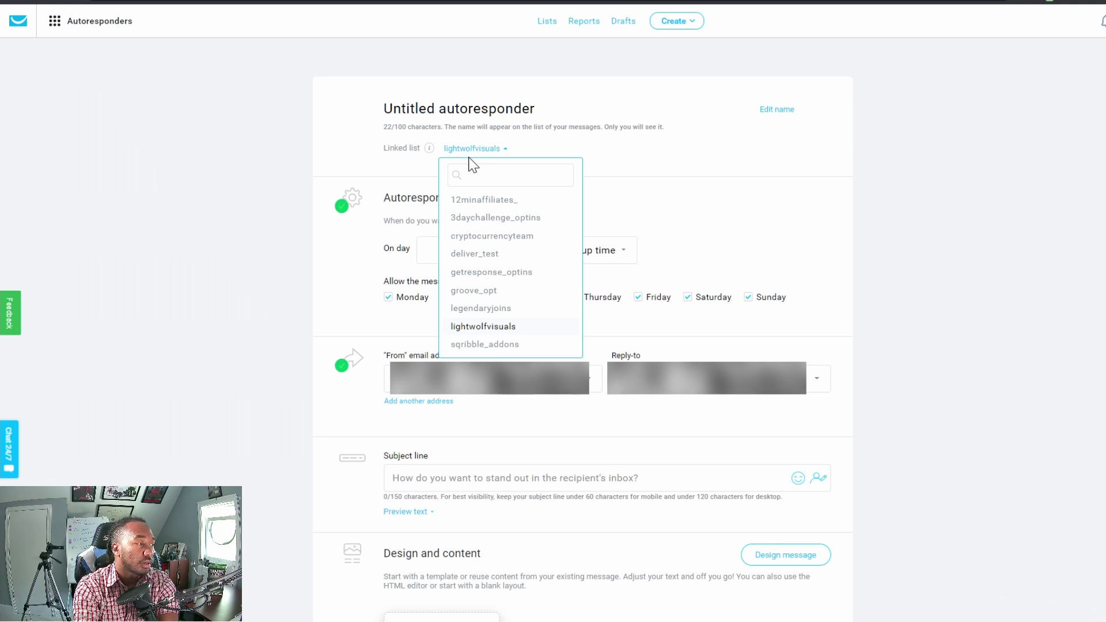
pyautogui.click(500, 345)
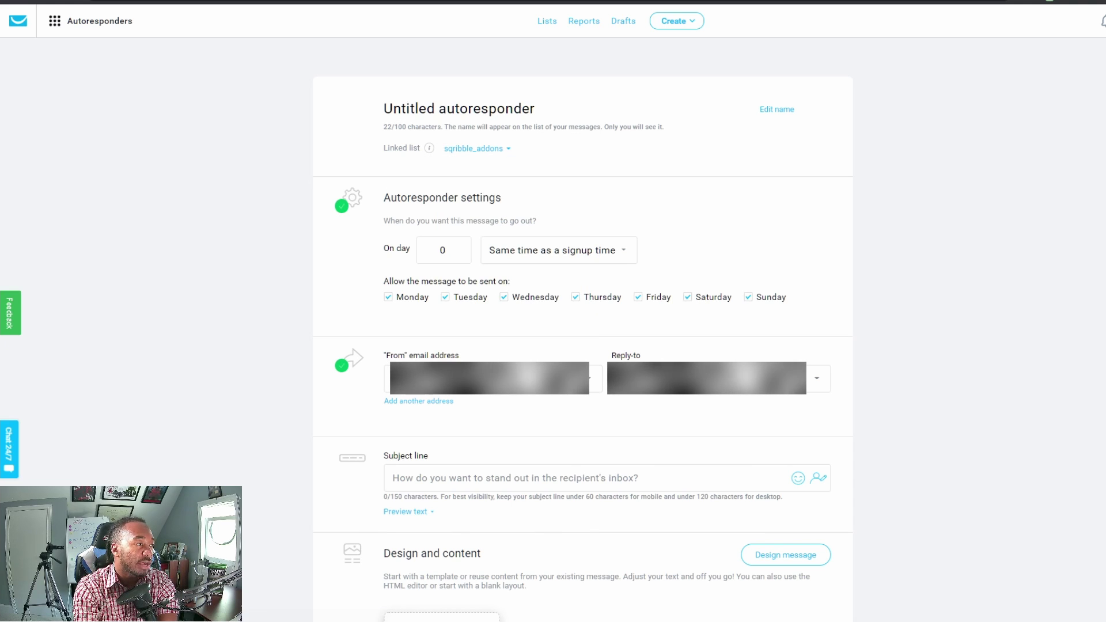
pyautogui.tripleClick(494, 109)
pyautogui.write('Welcome')
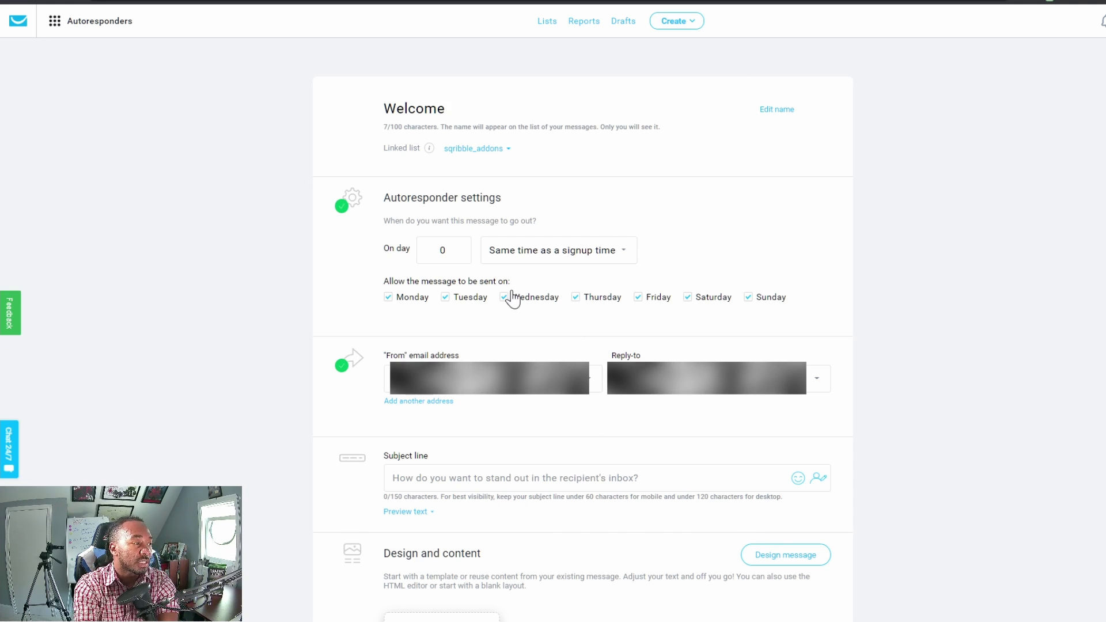
# Base the message on the saved "Blank USE THIS" template and write a thank-you text promoting the E-book creator, ending with LINK TO VIDEO
pyautogui.scroll(-3, 501, 288)
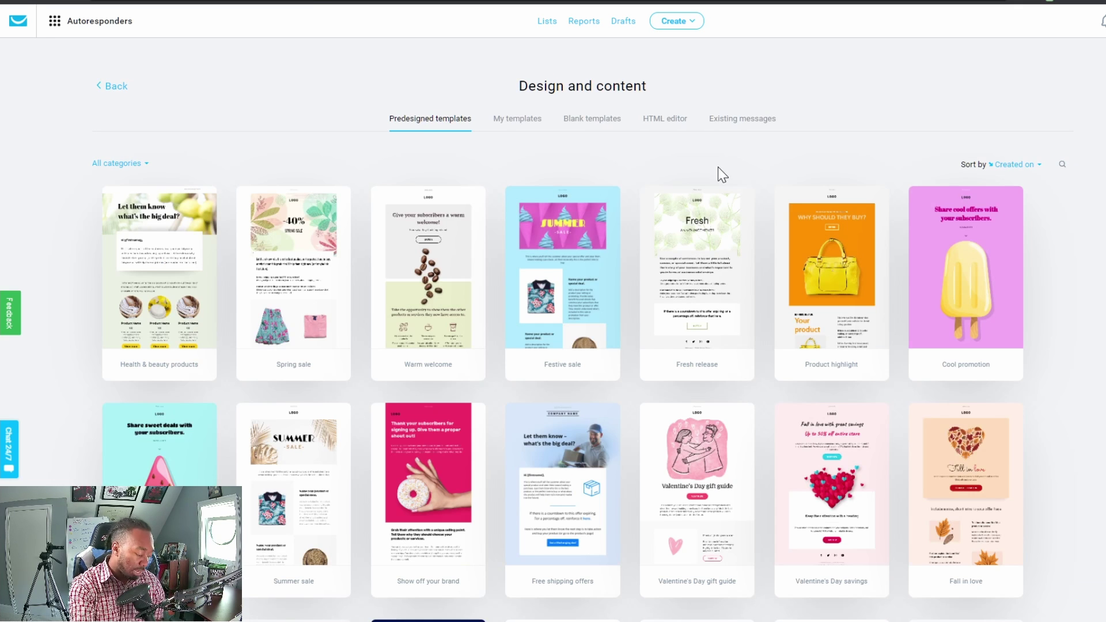
pyautogui.click(537, 132)
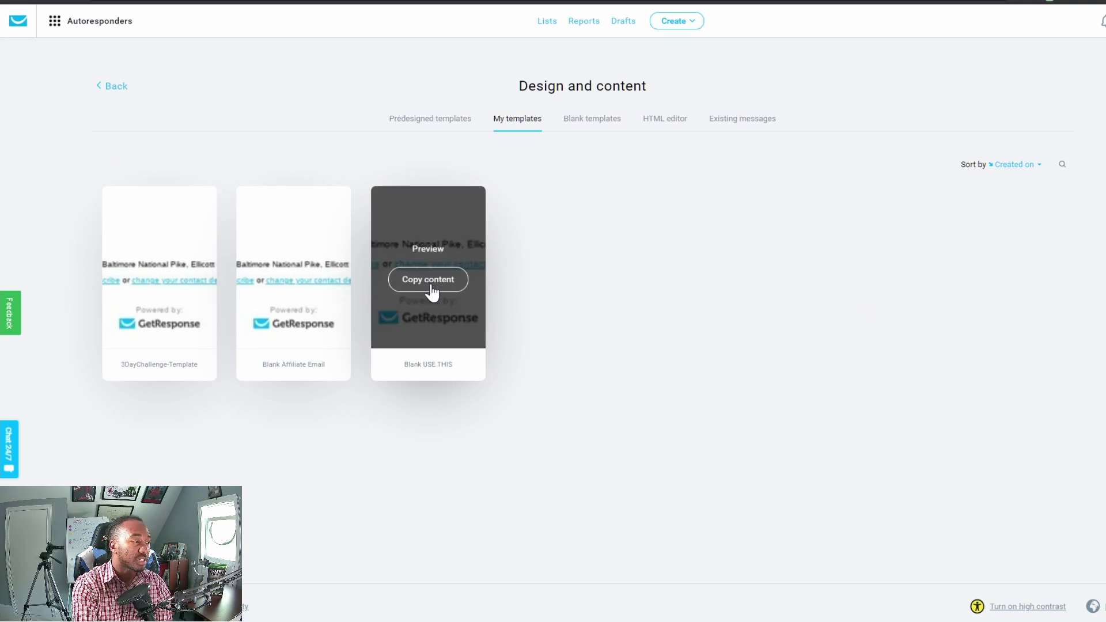
pyautogui.click(431, 290)
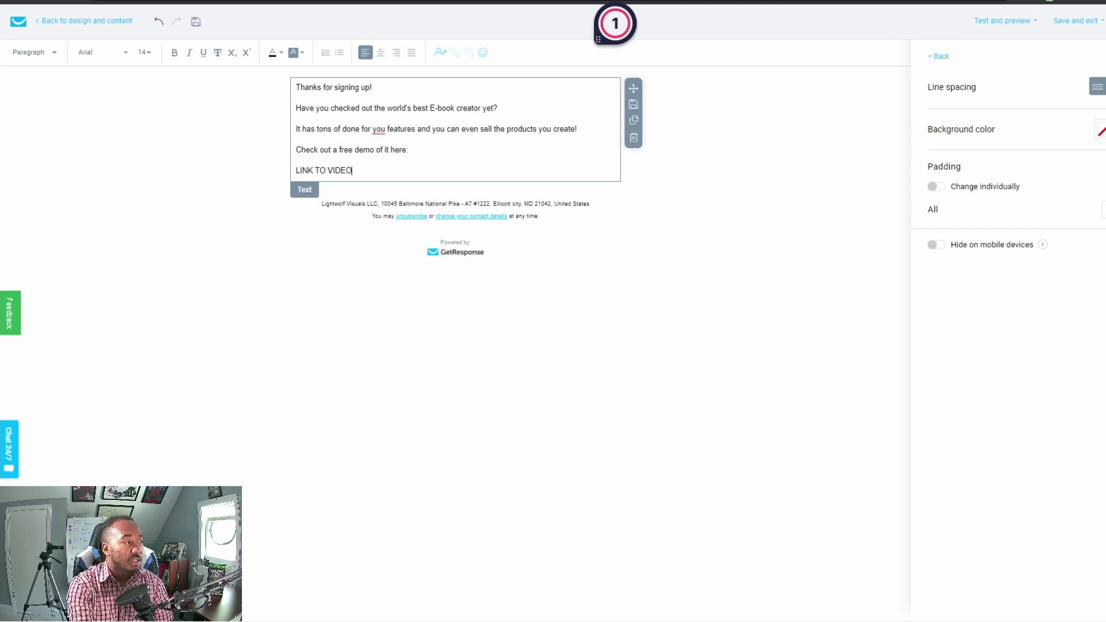
pyautogui.moveTo(379, 130)
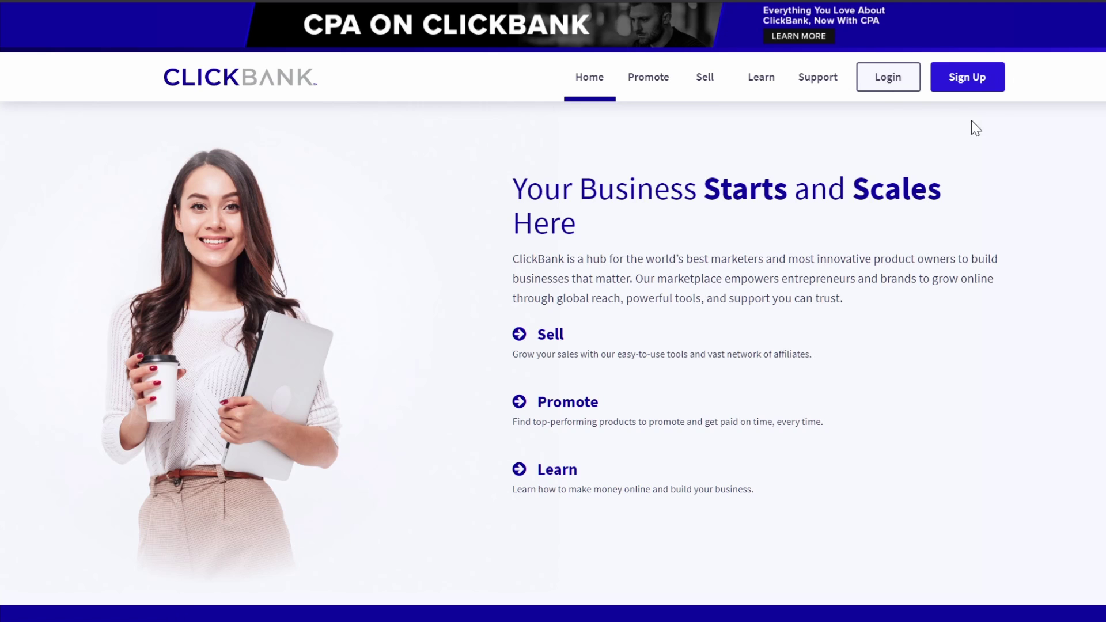
# Go to ClickBank's login and examine the Sqribble sales page, including its pricing and benefits sections
pyautogui.click(885, 95)
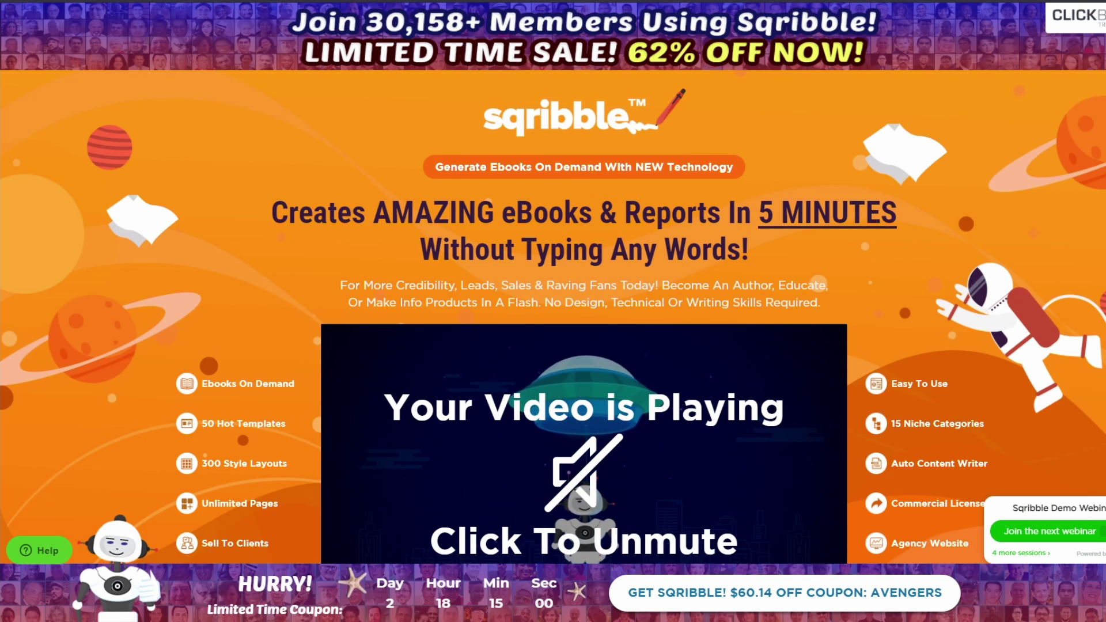
pyautogui.scroll(-1, 796, 216)
pyautogui.scroll(1, 795, 216)
pyautogui.scroll(-15, 796, 222)
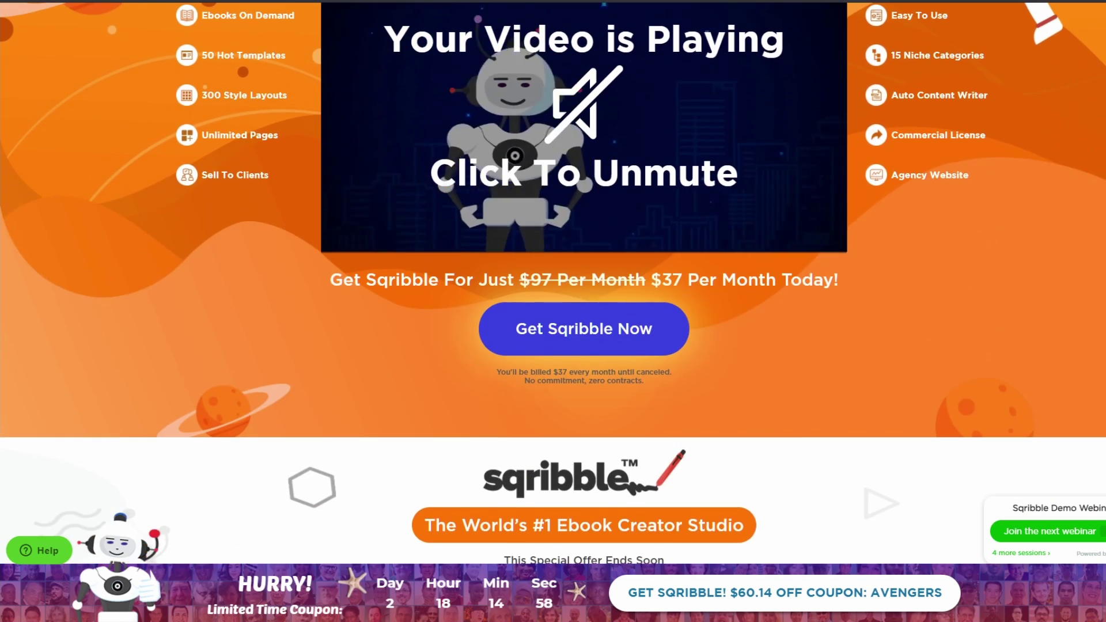
pyautogui.scroll(-4, 798, 225)
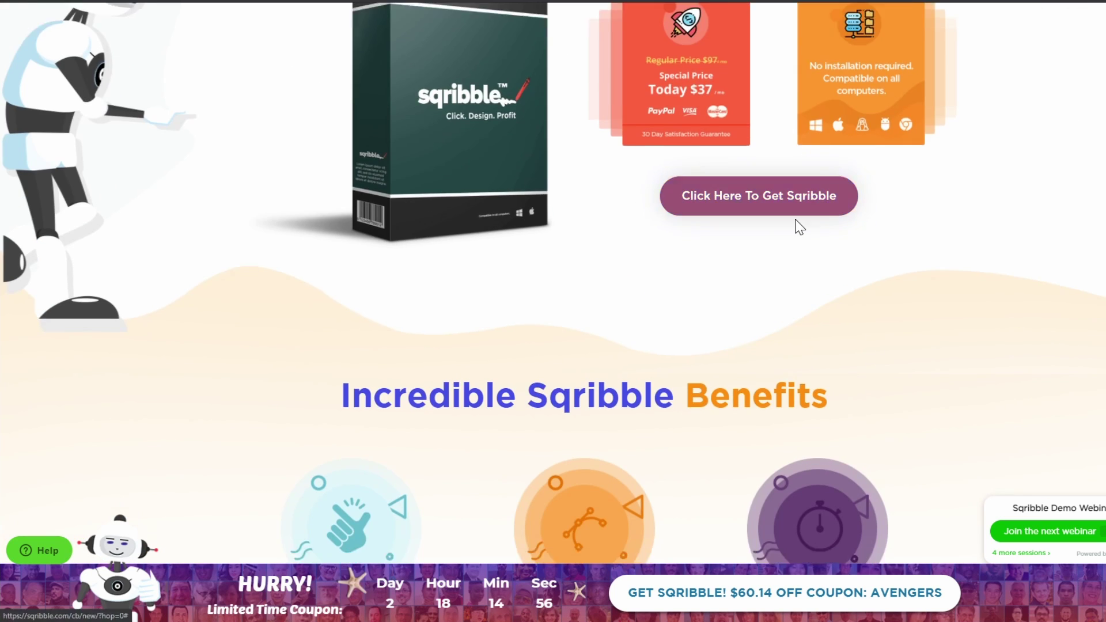
pyautogui.scroll(18, 795, 222)
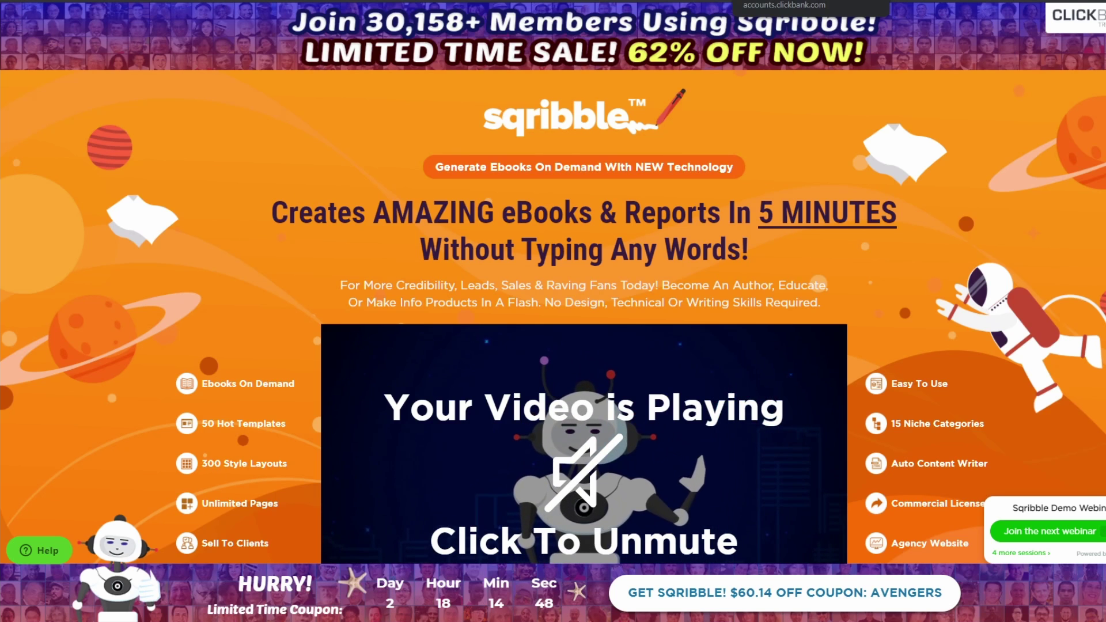
# Open the HopLink Generator for Sqribble in the ClickBank marketplace and fill in the account nickname
pyautogui.click(772, 1)
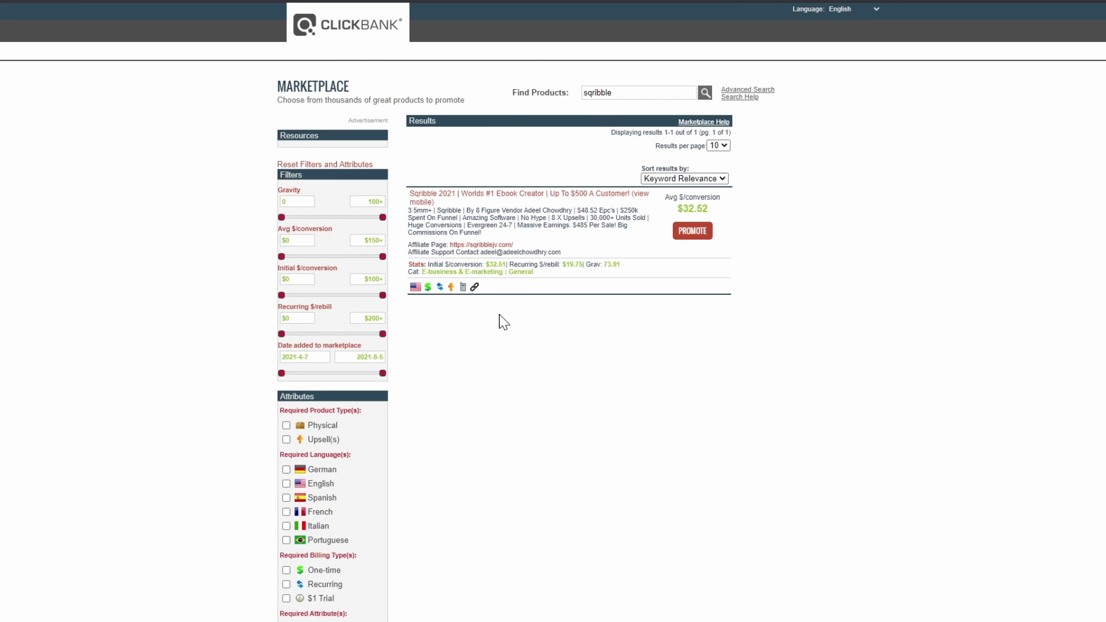
pyautogui.click(687, 236)
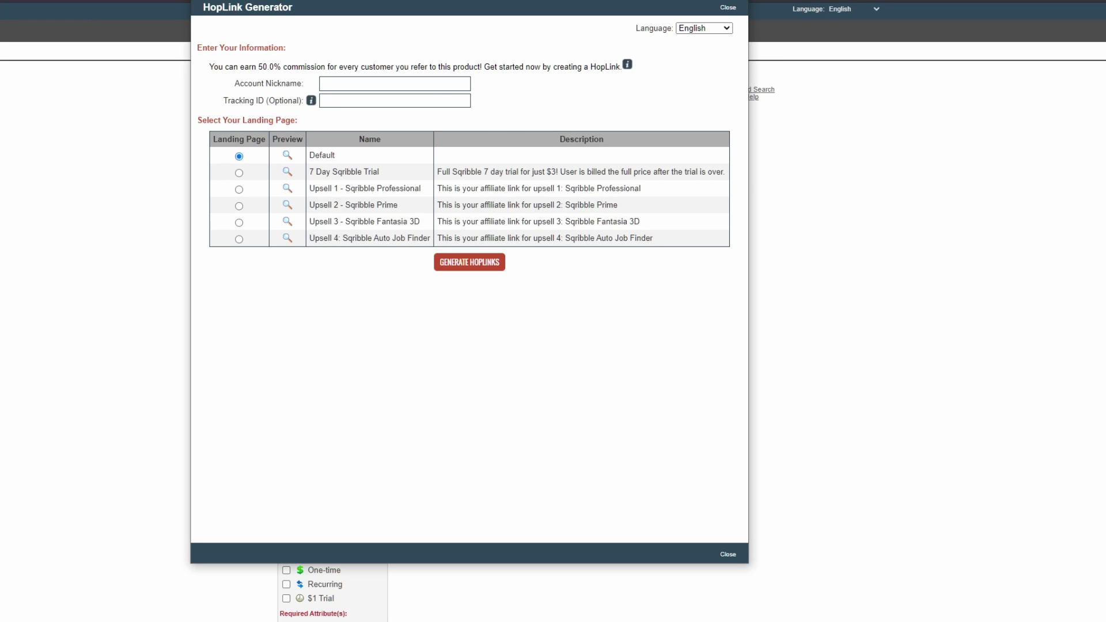
pyautogui.click(396, 83)
pyautogui.click(396, 106)
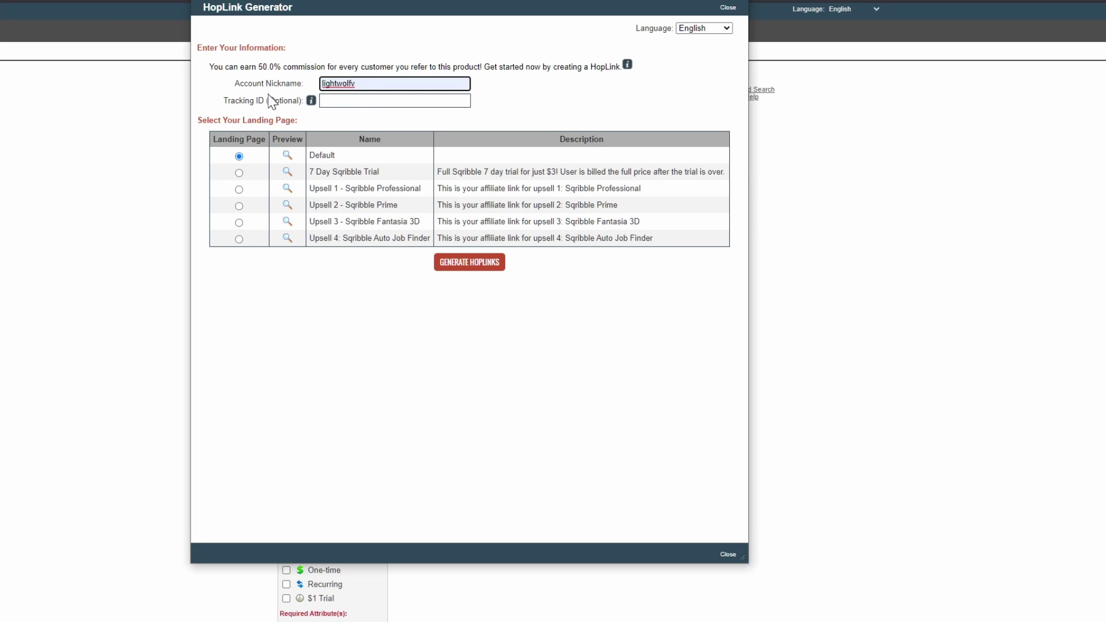
pyautogui.moveTo(309, 104)
pyautogui.click(395, 100)
pyautogui.click(506, 90)
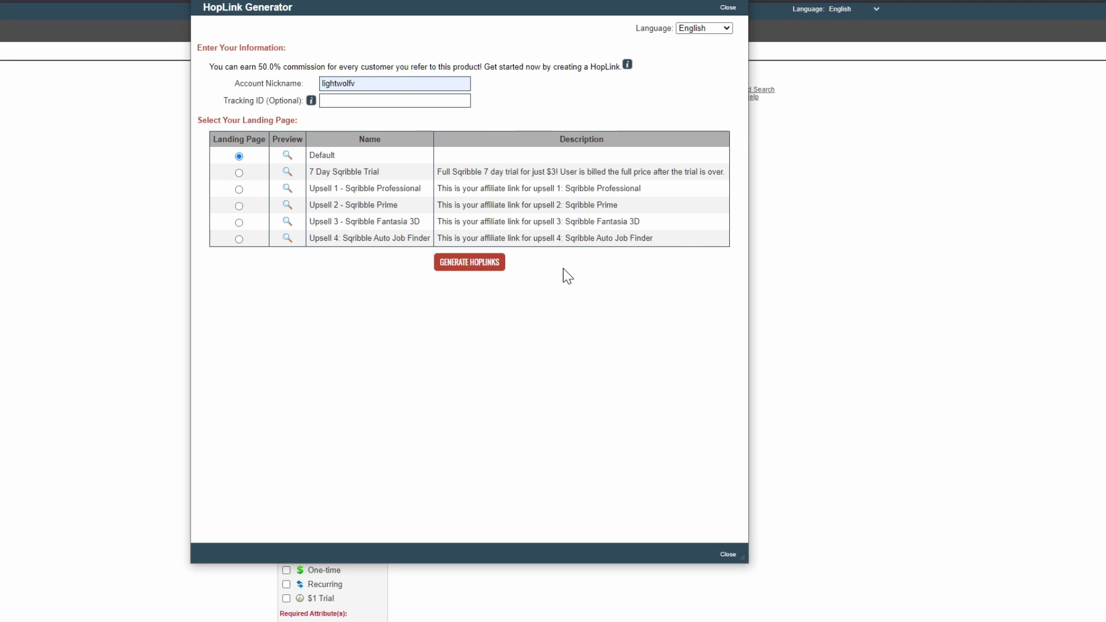
# Generate the HopLink for the Default landing page and copy it
pyautogui.click(493, 267)
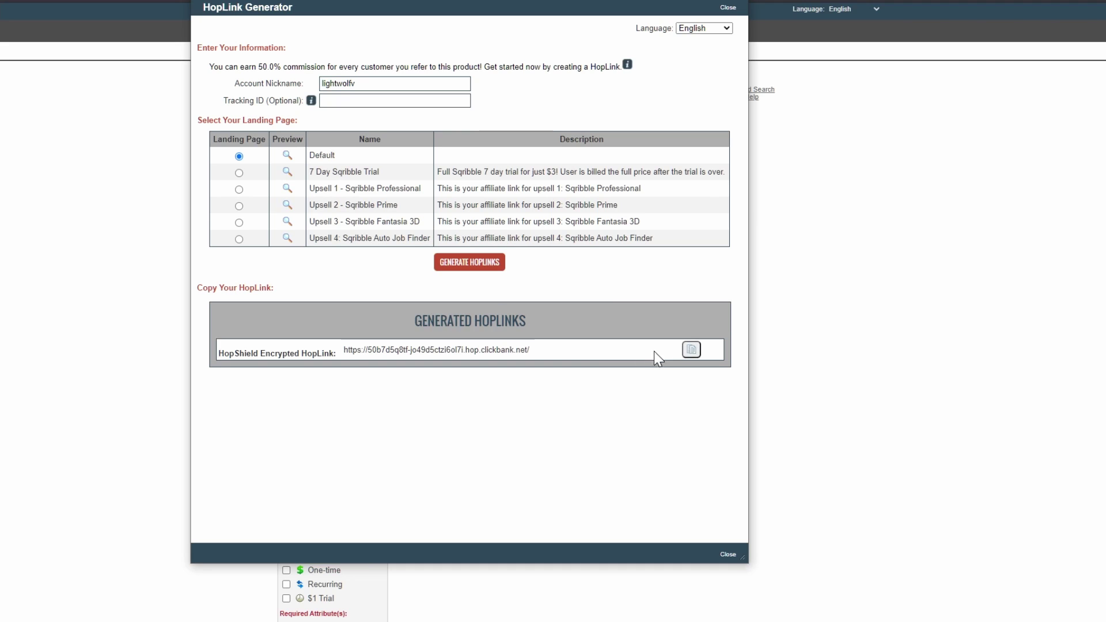
pyautogui.click(691, 350)
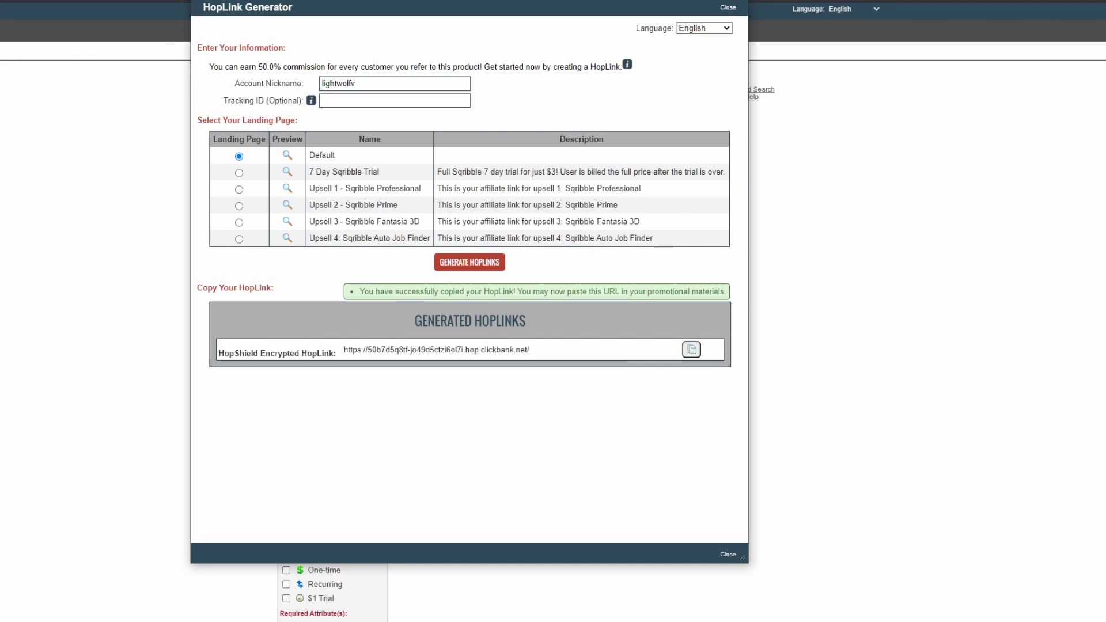
pyautogui.press('Escape')
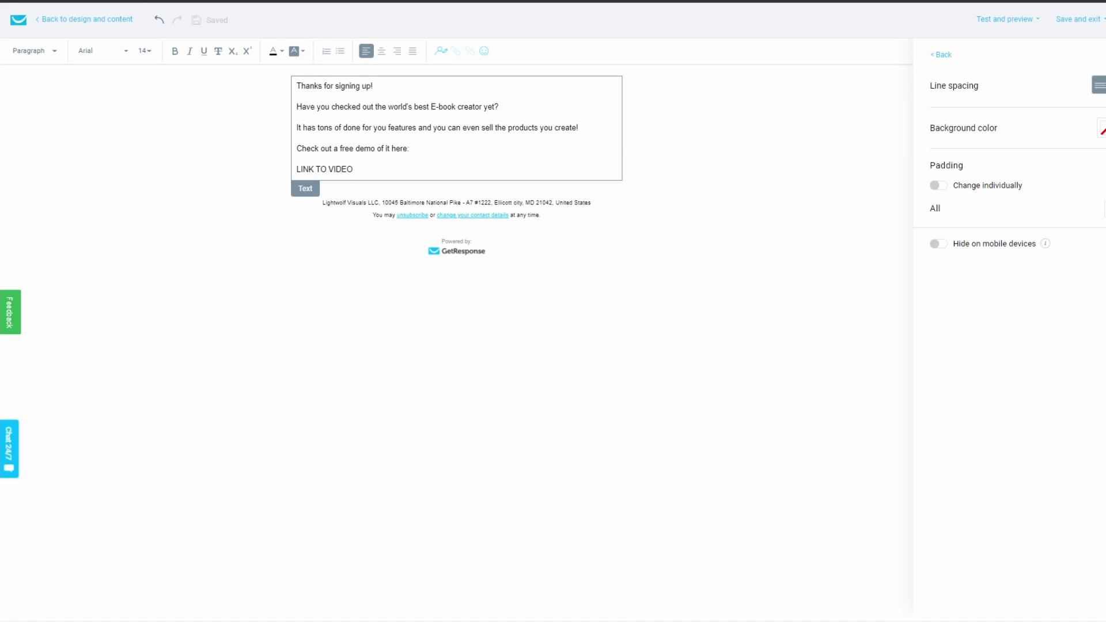
# Link the LINK TO VIDEO text in the GetResponse welcome message to the copied ClickBank HopLink as a web address
pyautogui.moveTo(354, 169); pyautogui.dragTo(293, 170)
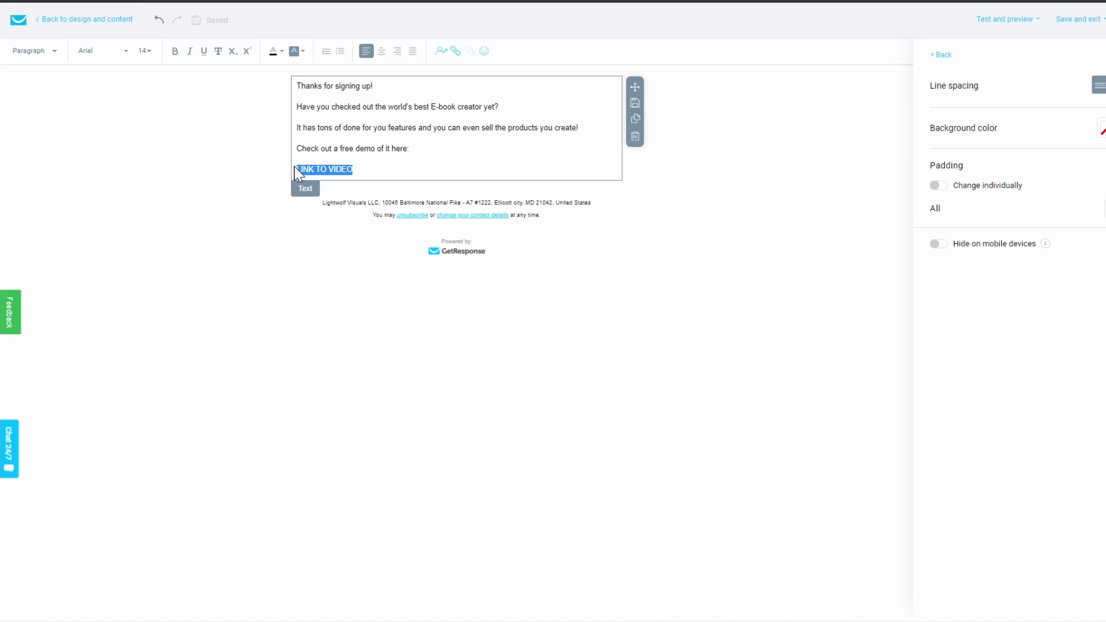
pyautogui.click(453, 54)
pyautogui.click(495, 248)
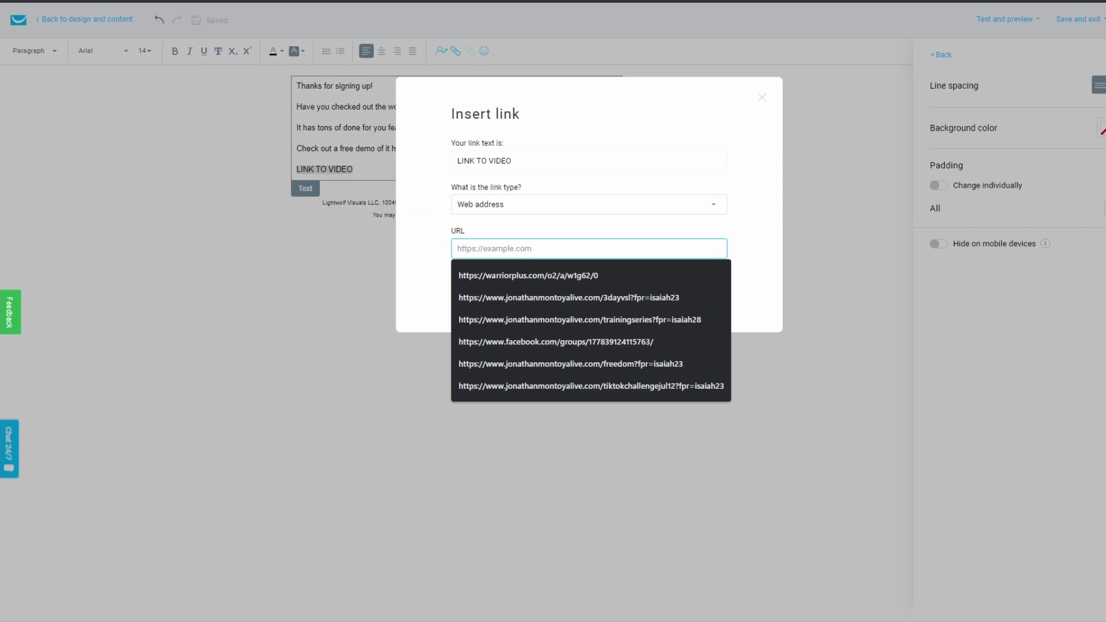
pyautogui.hotkey('ctrl', 'v')
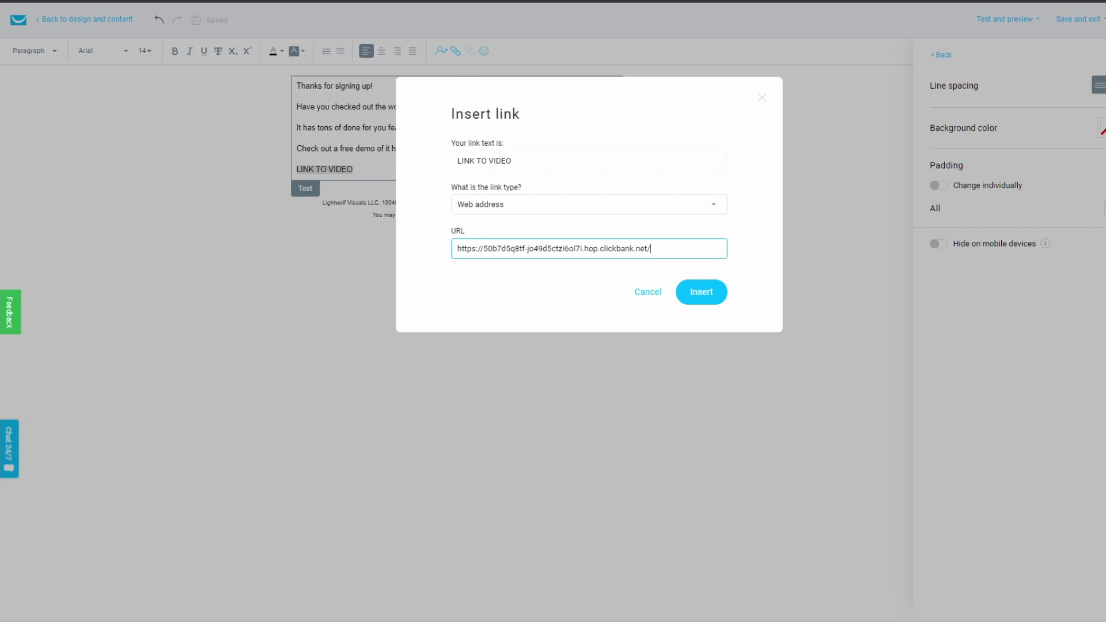
pyautogui.click(708, 293)
pyautogui.click(642, 237)
# Leave the autoresponder and return to the account dashboard
pyautogui.click(16, 22)
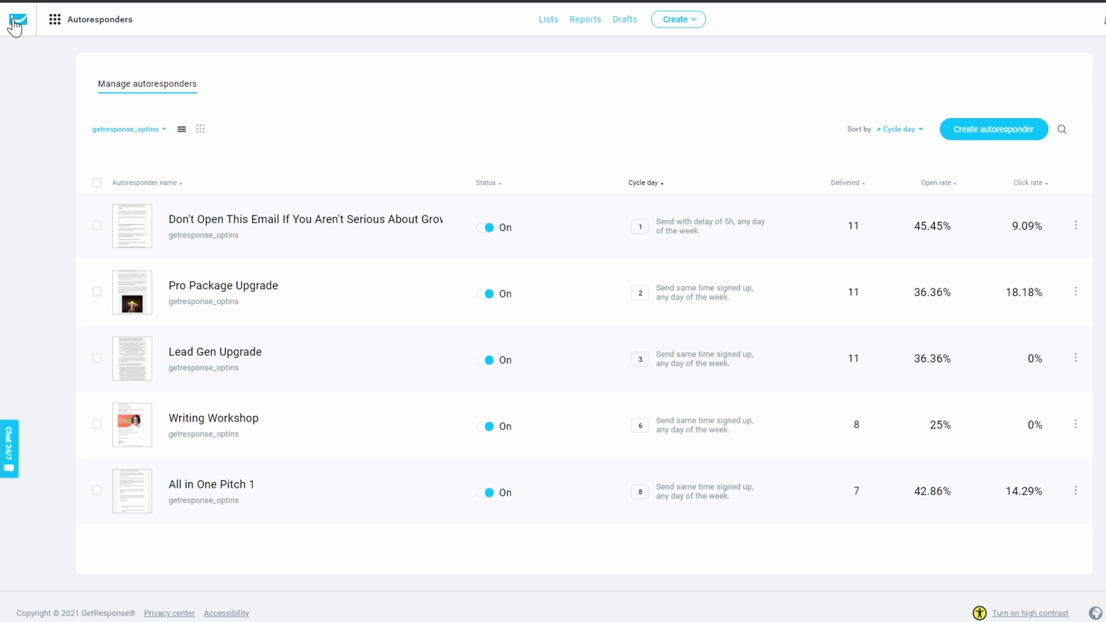
pyautogui.click(22, 5)
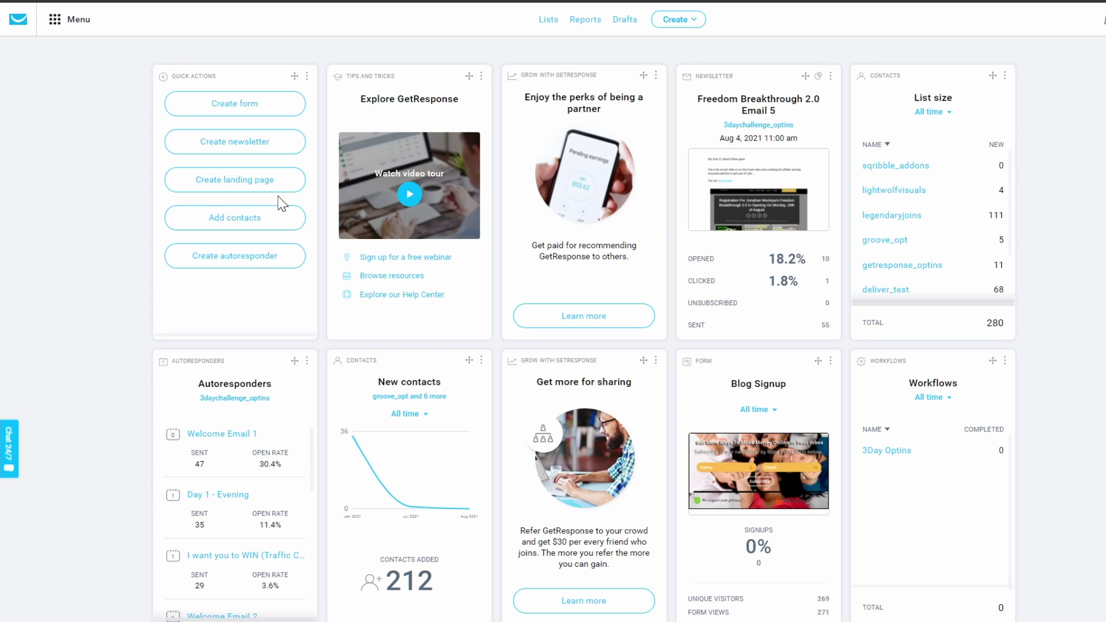
# Start a new landing page built from scratch using Plain Template 10
pyautogui.click(210, 190)
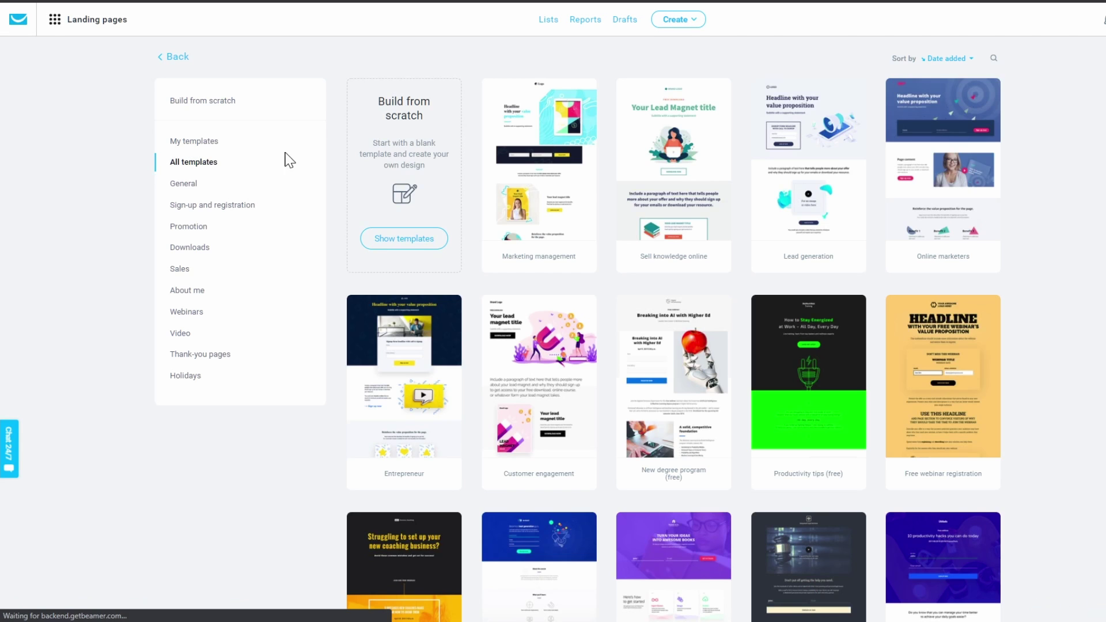
pyautogui.scroll(-6, 643, 314)
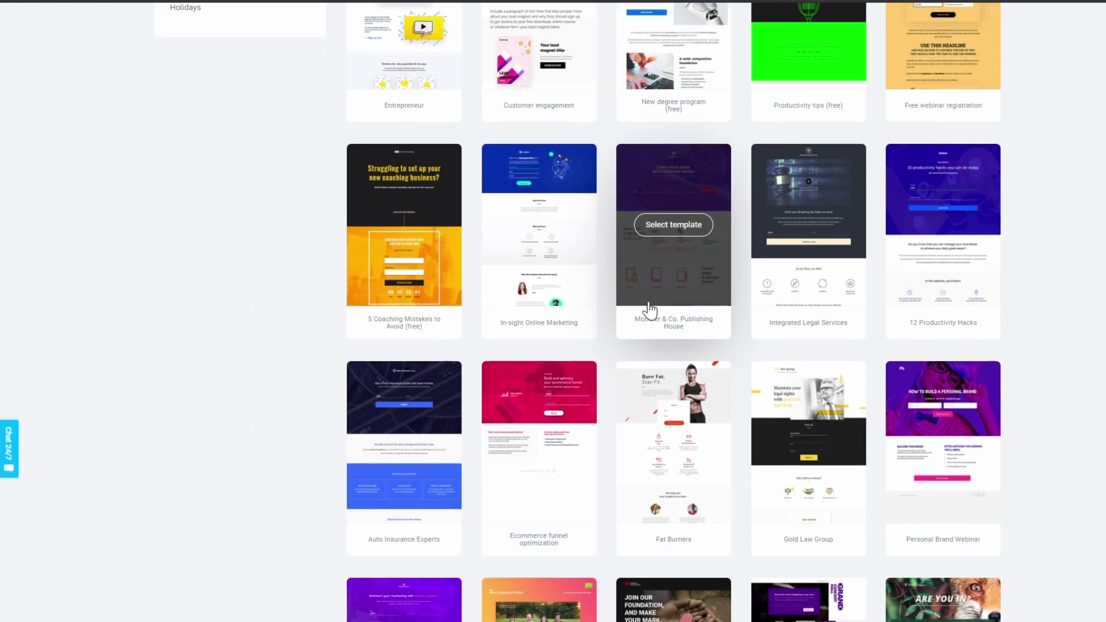
pyautogui.scroll(-5, 505, 226)
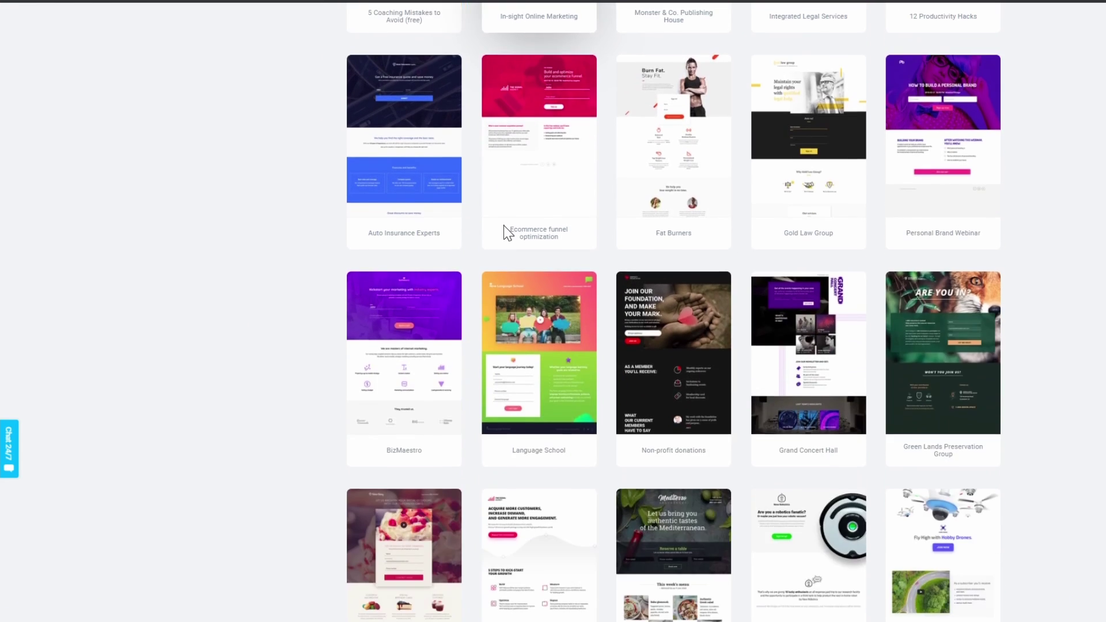
pyautogui.scroll(11, 505, 225)
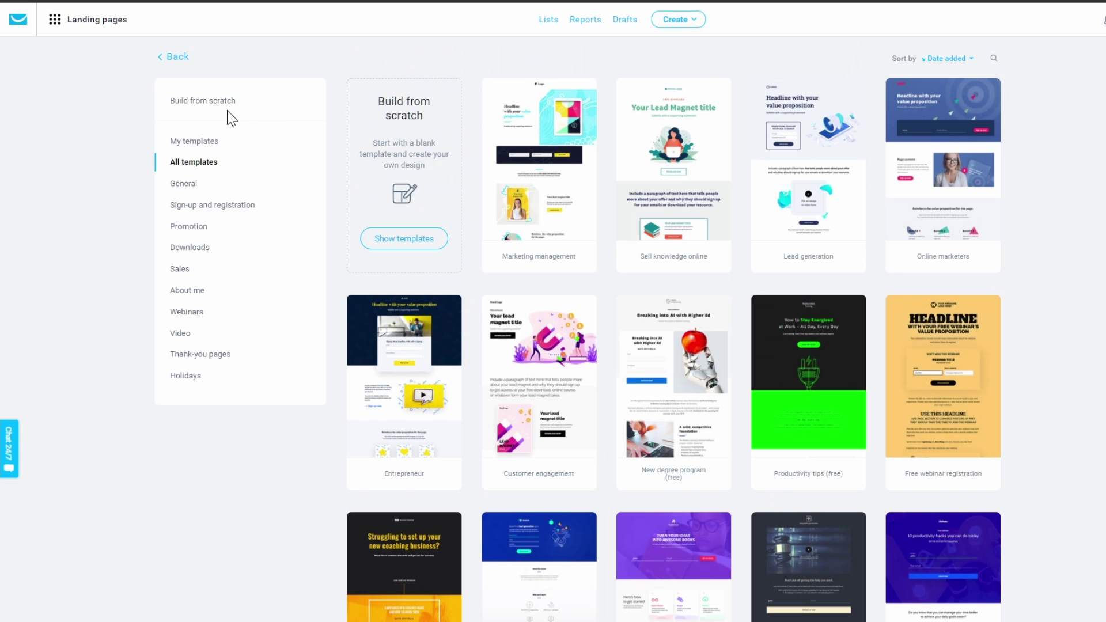
pyautogui.click(224, 109)
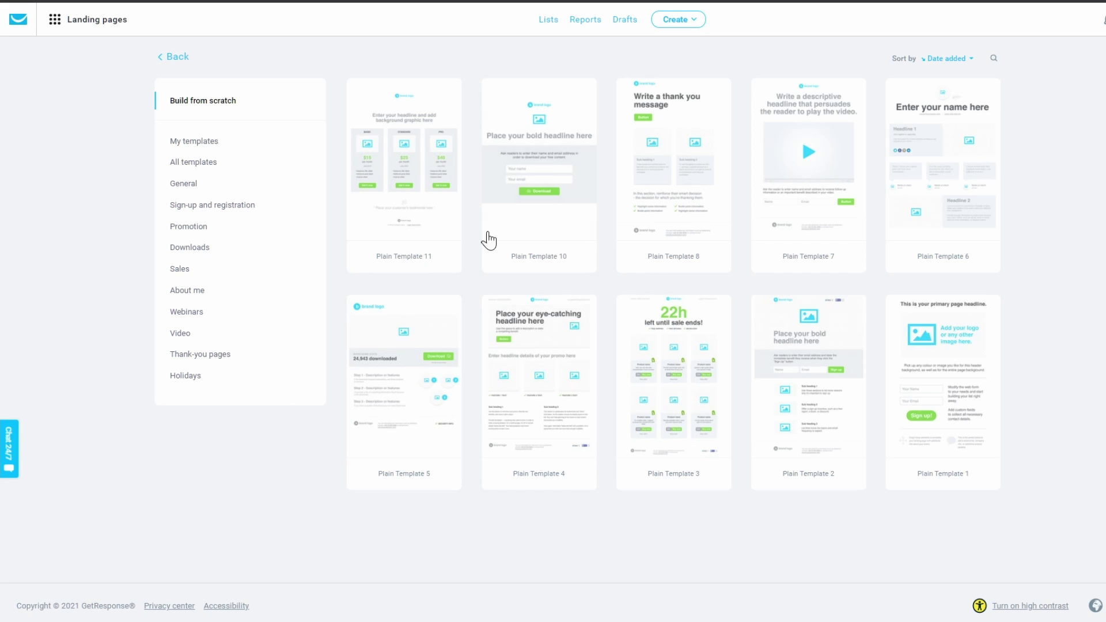
pyautogui.moveTo(517, 184)
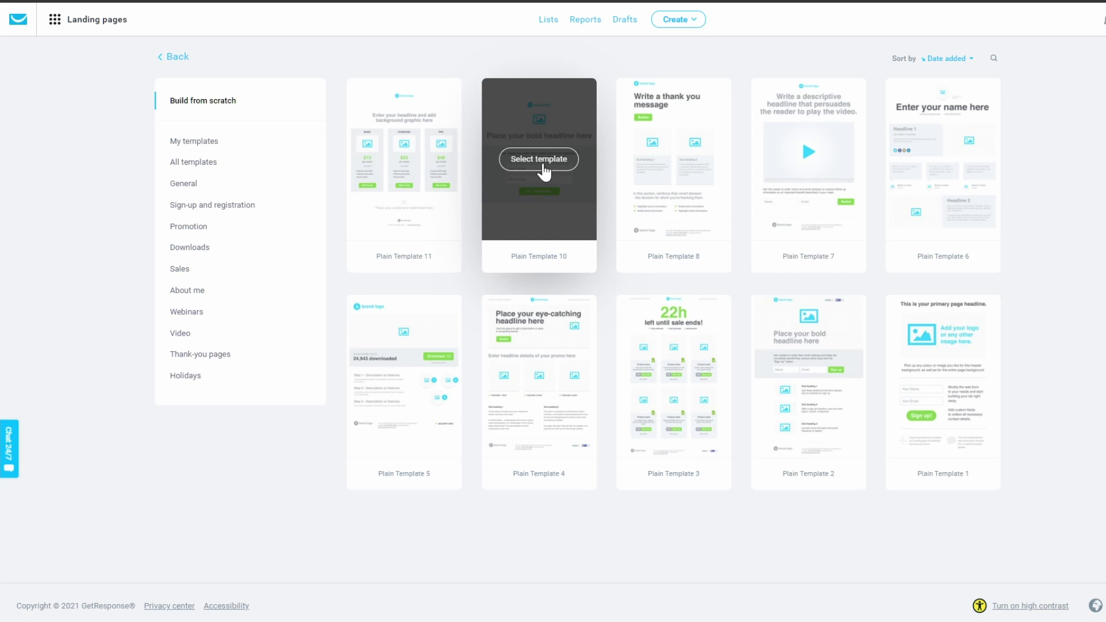
pyautogui.click(546, 211)
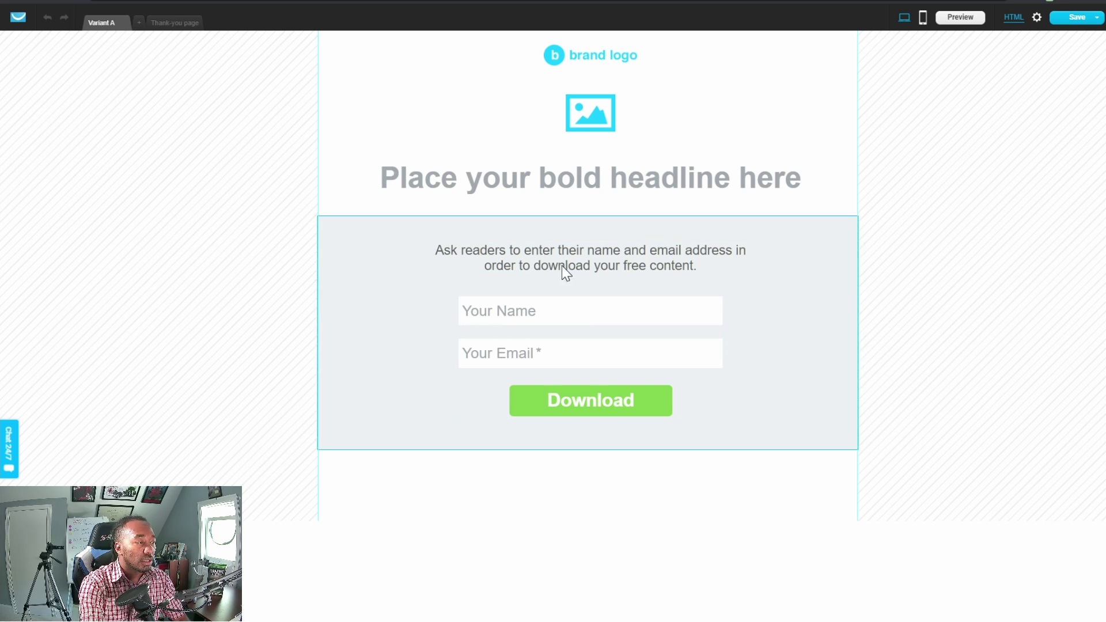
# Change the form section's solid background colour to light blue #E9F4F9
pyautogui.click(832, 287)
pyautogui.click(582, 195)
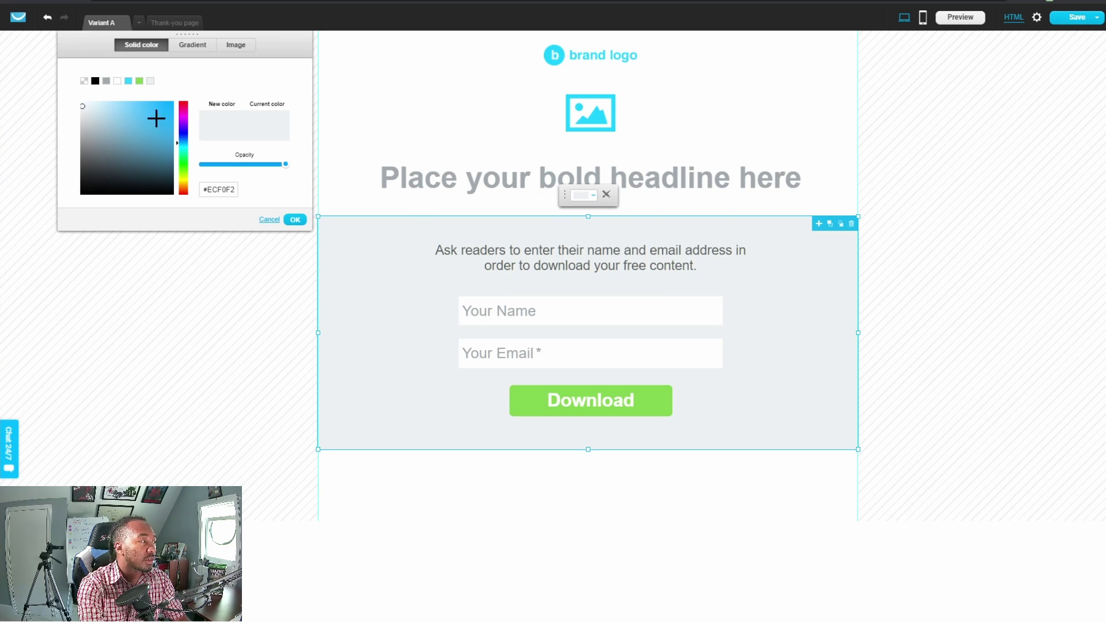
pyautogui.moveTo(147, 127); pyautogui.dragTo(86, 104)
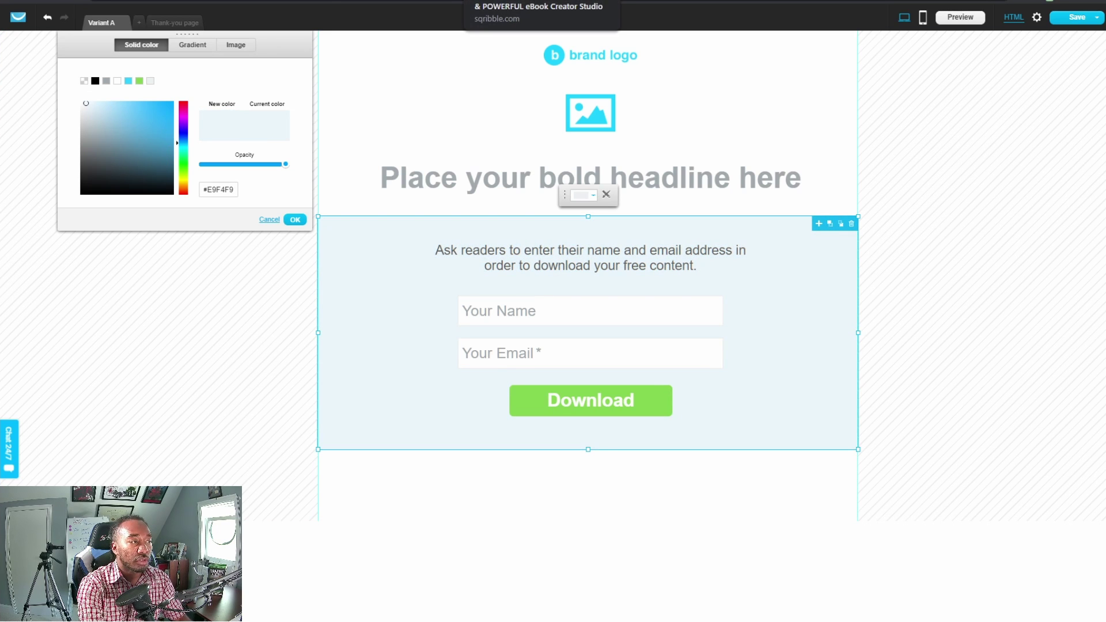
# Switch to the Sqribble sales page and examine its headline, video area, colours and offer details for landing page ideas
pyautogui.click(542, 2)
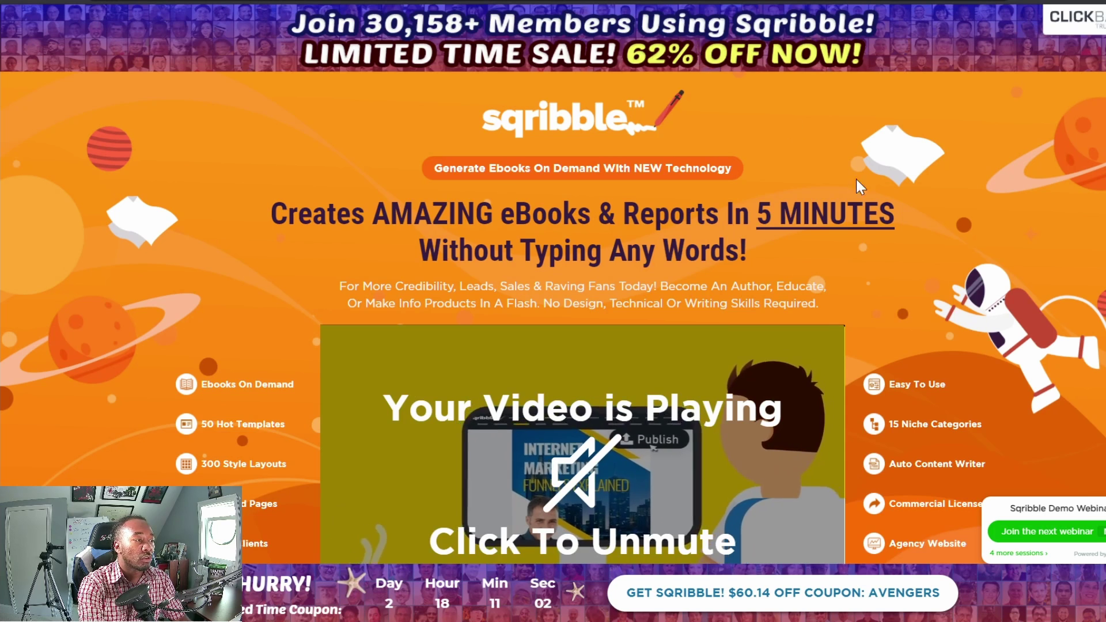
pyautogui.scroll(-5, 864, 238)
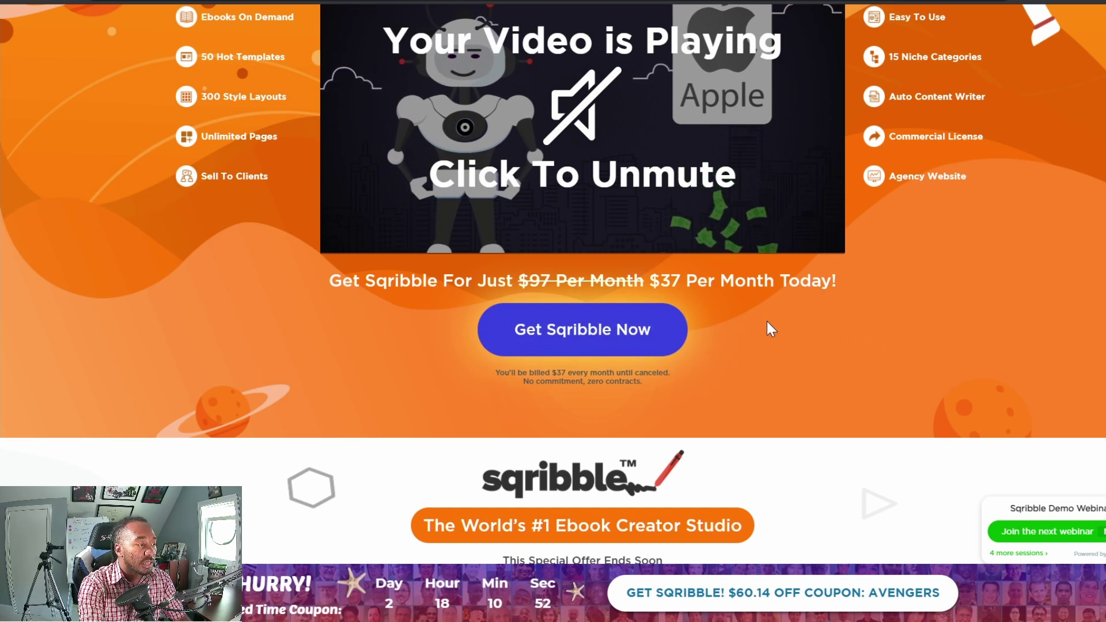
pyautogui.scroll(-4, 837, 369)
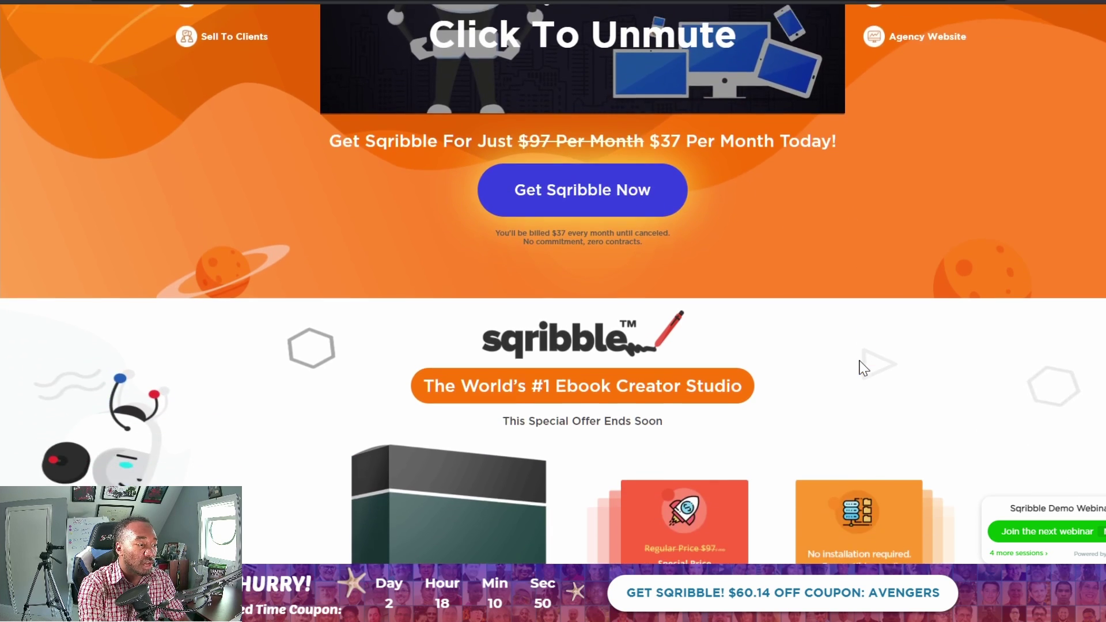
pyautogui.scroll(-4, 864, 364)
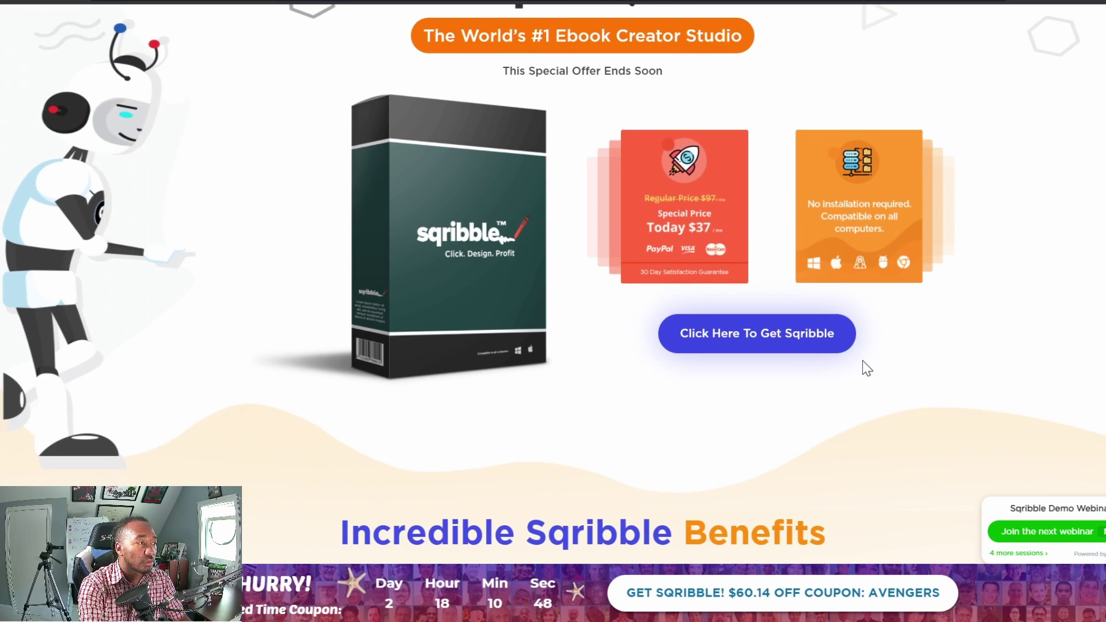
pyautogui.scroll(2, 861, 366)
pyautogui.scroll(1, 859, 367)
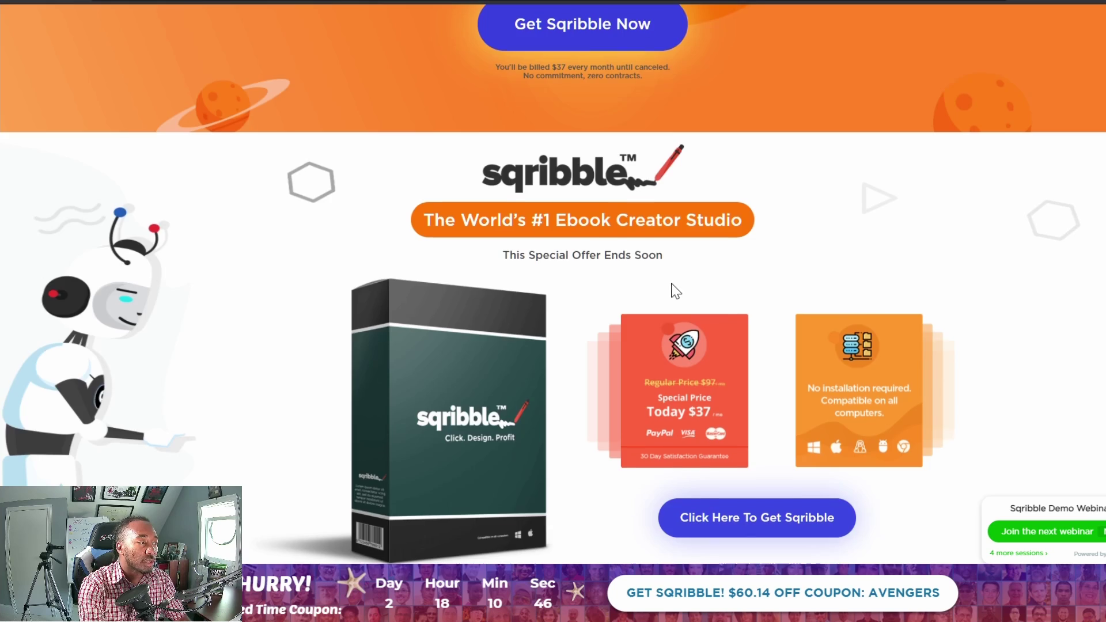
pyautogui.scroll(10, 721, 316)
pyautogui.scroll(-2, 721, 316)
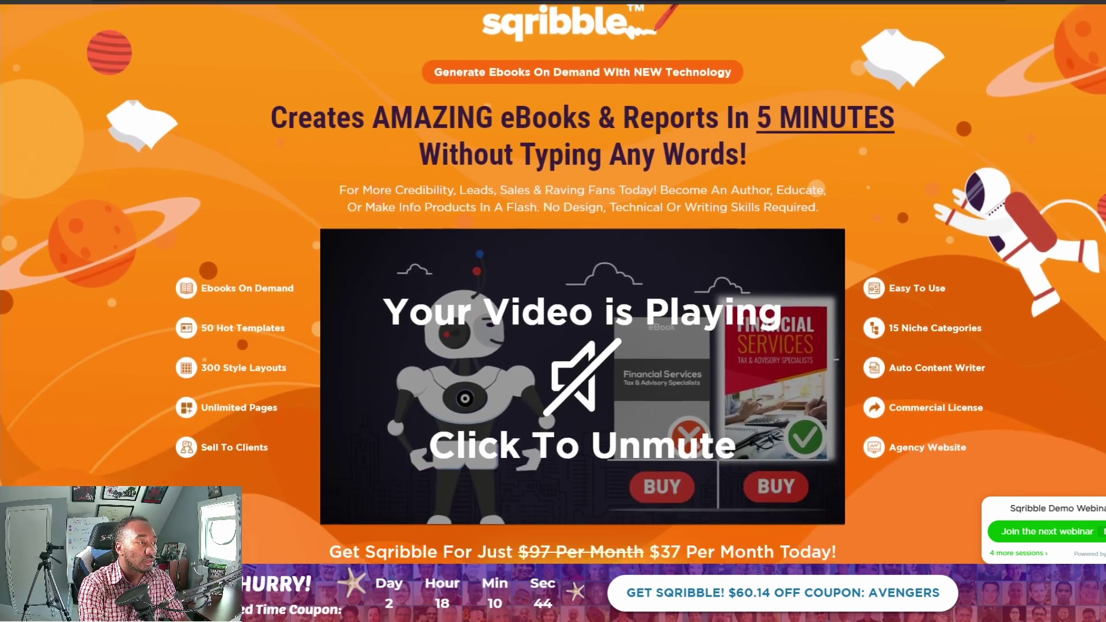
pyautogui.scroll(2, 721, 316)
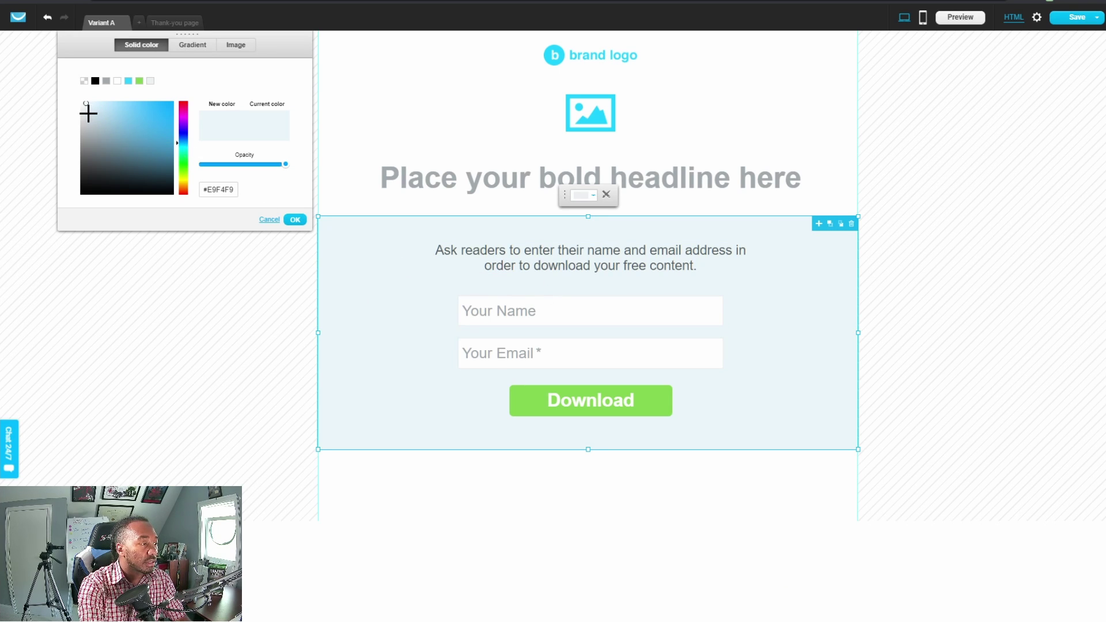
# Set the GetResponse form section's background to dark grey #585E61 and replace its intro text with "Use your best email address for access to the free ebook"
pyautogui.moveTo(89, 113); pyautogui.dragTo(88, 159)
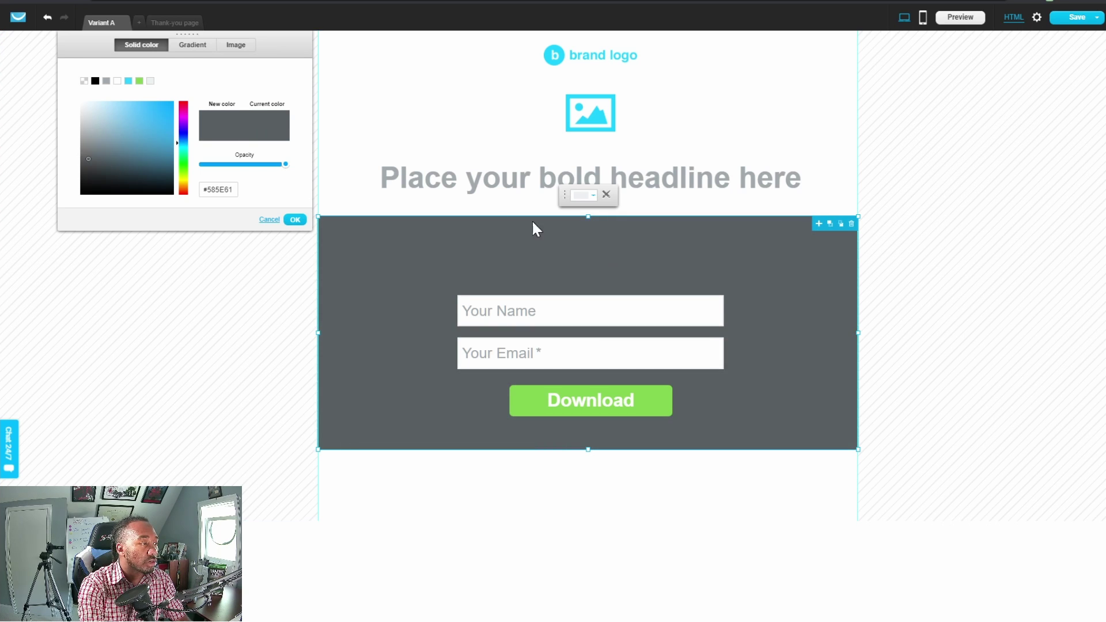
pyautogui.click(555, 251)
pyautogui.doubleClick(555, 252)
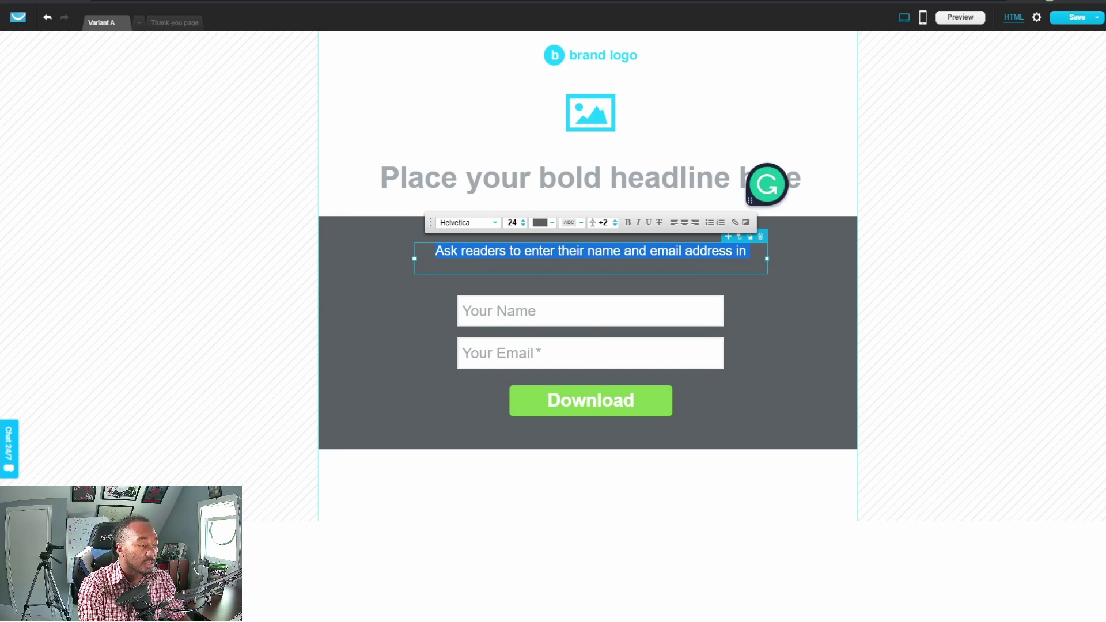
pyautogui.hotkey('ctrl', 'a')
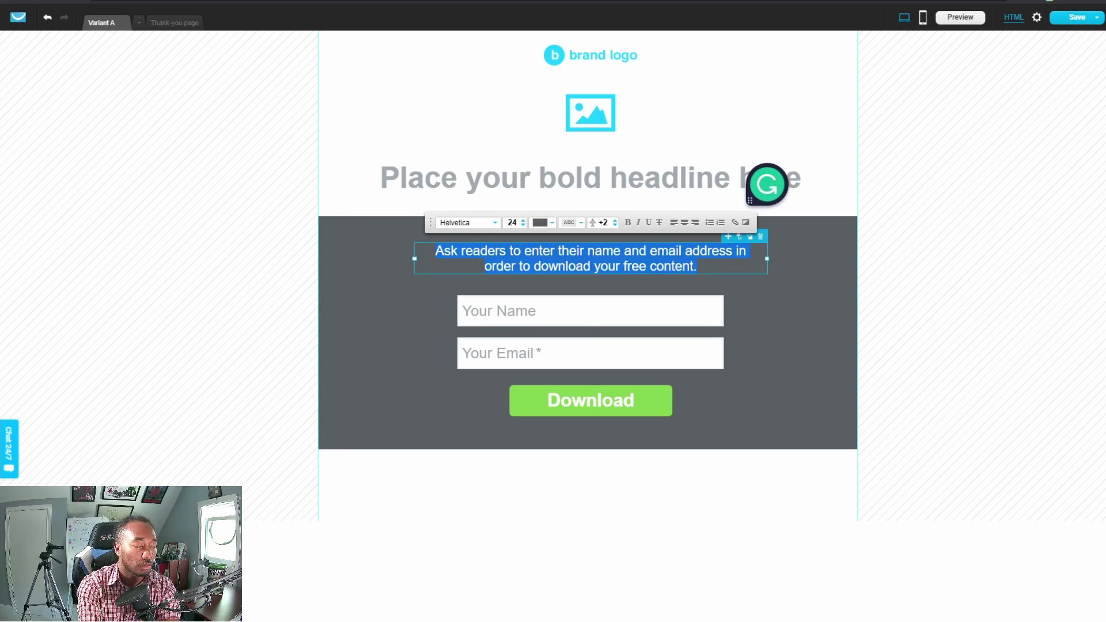
# Set the colour of the intro text above the form fields to light grey #EEEEEE
pyautogui.click(552, 223)
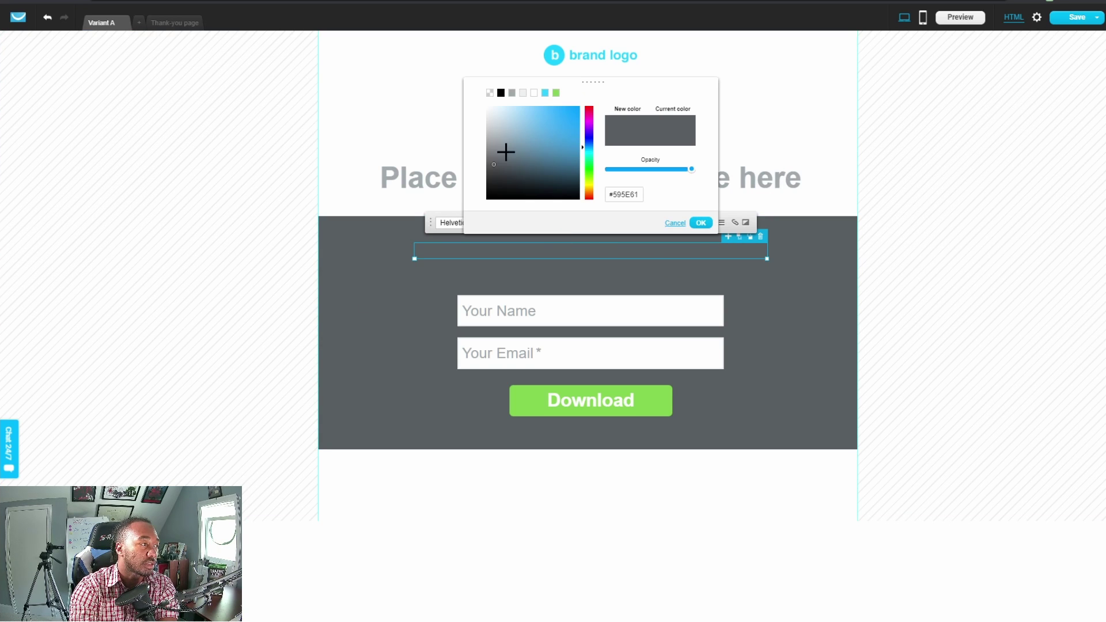
pyautogui.moveTo(506, 152)
pyautogui.mouseDown()
pyautogui.moveTo(496, 100)
pyautogui.moveTo(479, 109)
pyautogui.moveTo(488, 112)
pyautogui.mouseUp()
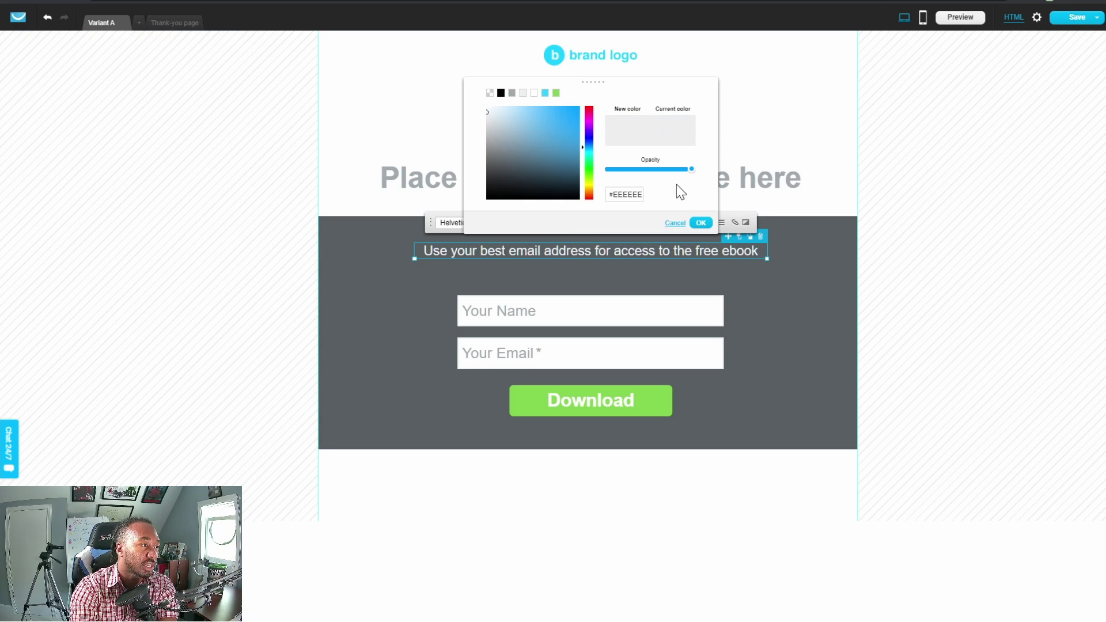
pyautogui.click(700, 225)
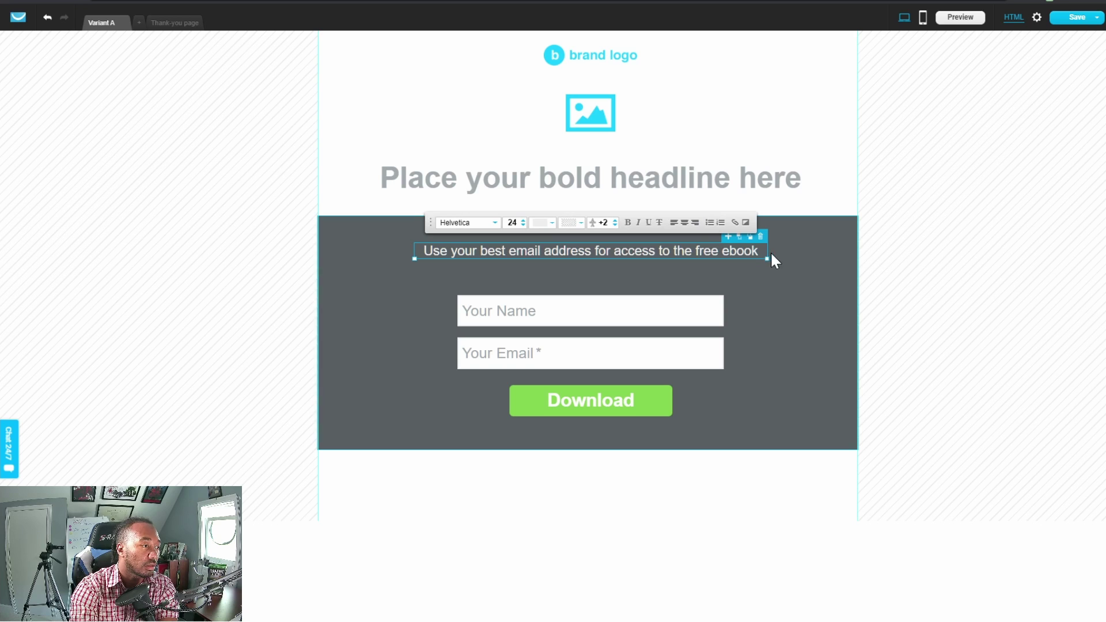
# Replace "free ebook" in the intro text with "best Ebook Creator platform on the market!"
pyautogui.moveTo(745, 251); pyautogui.dragTo(701, 251)
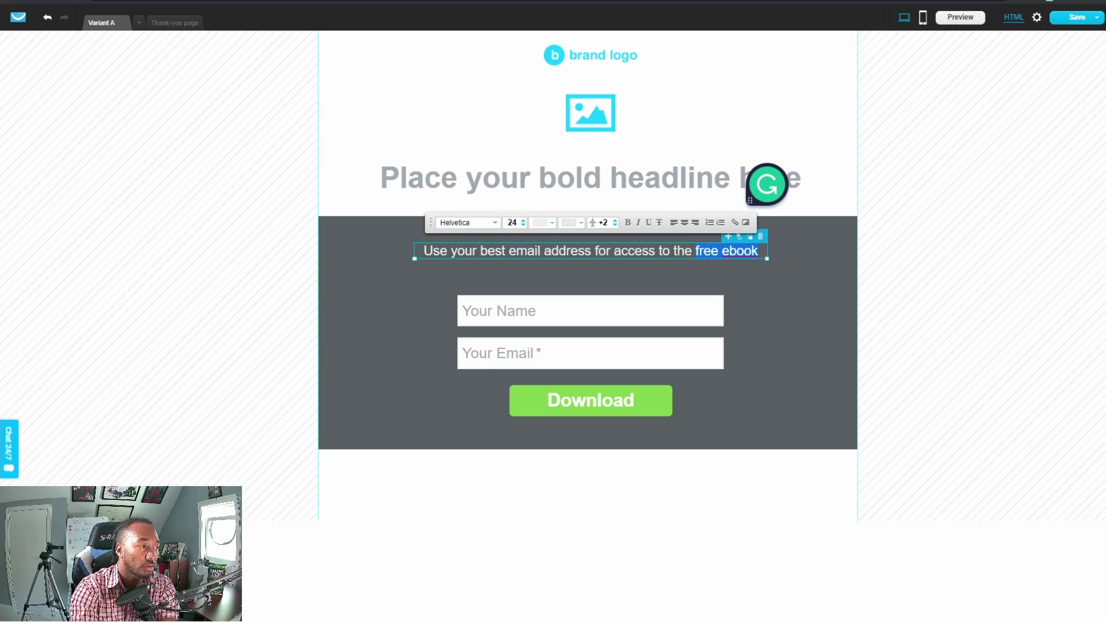
pyautogui.write('best ')
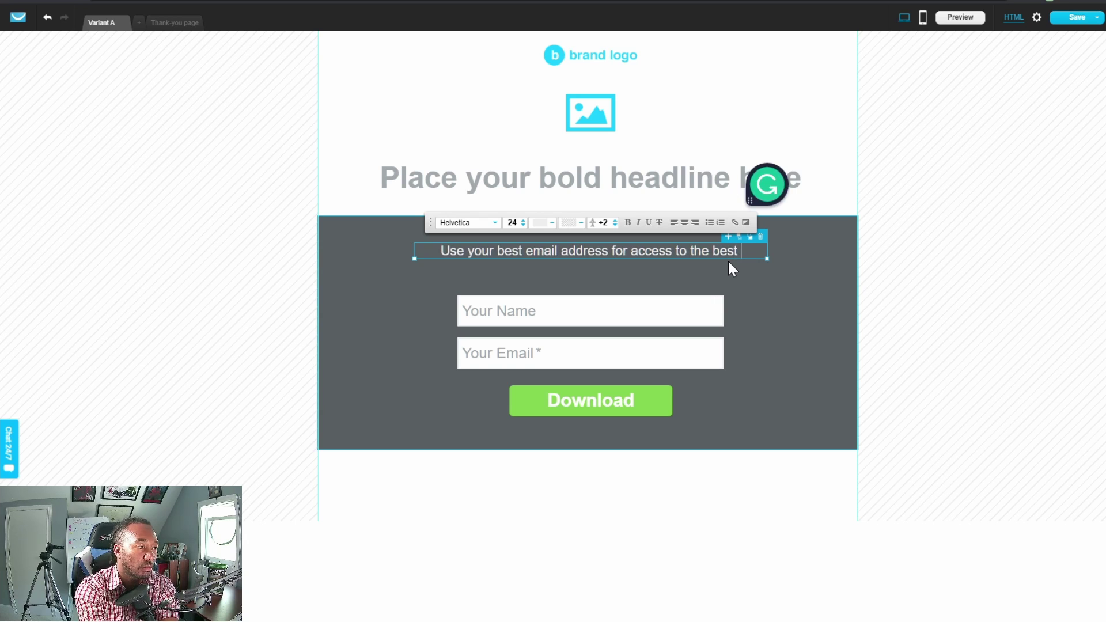
pyautogui.write('Ebook C')
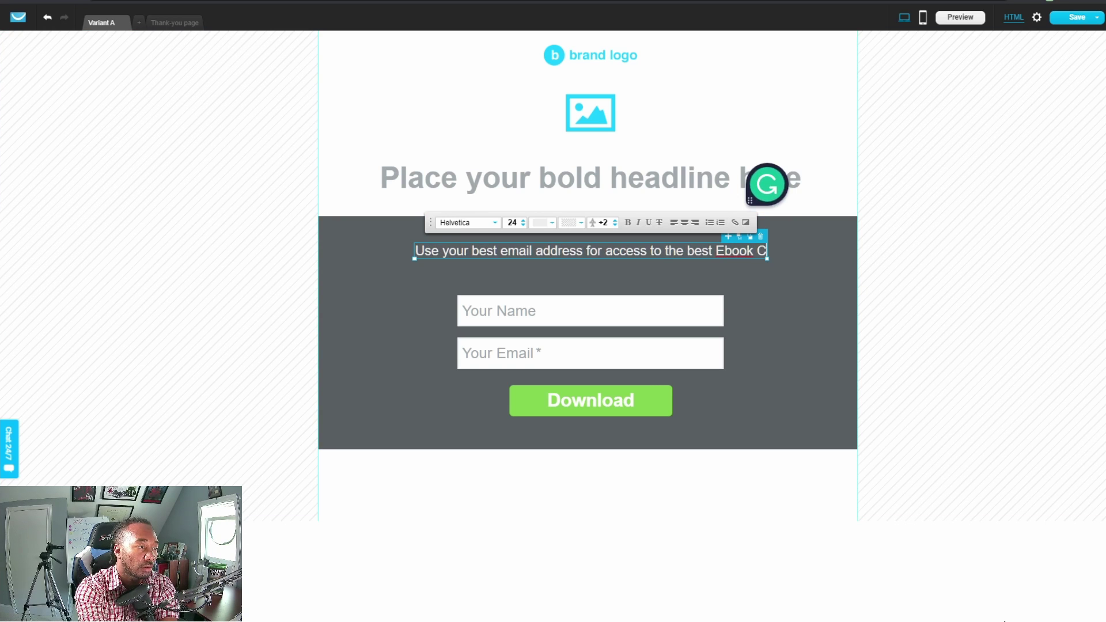
pyautogui.write('reator p')
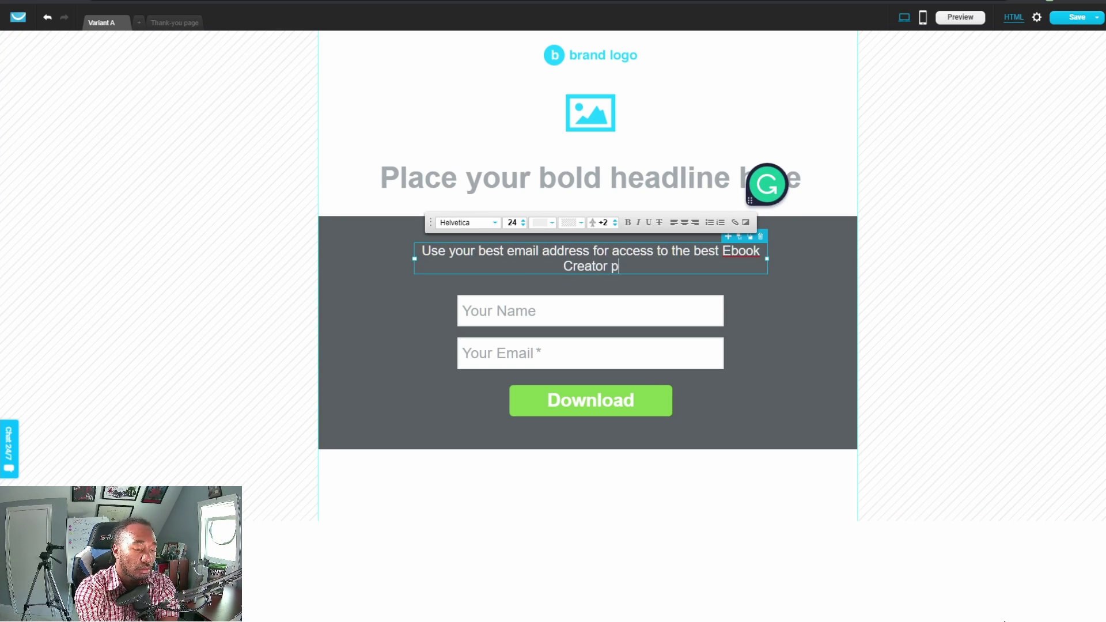
pyautogui.write('latform on the mar')
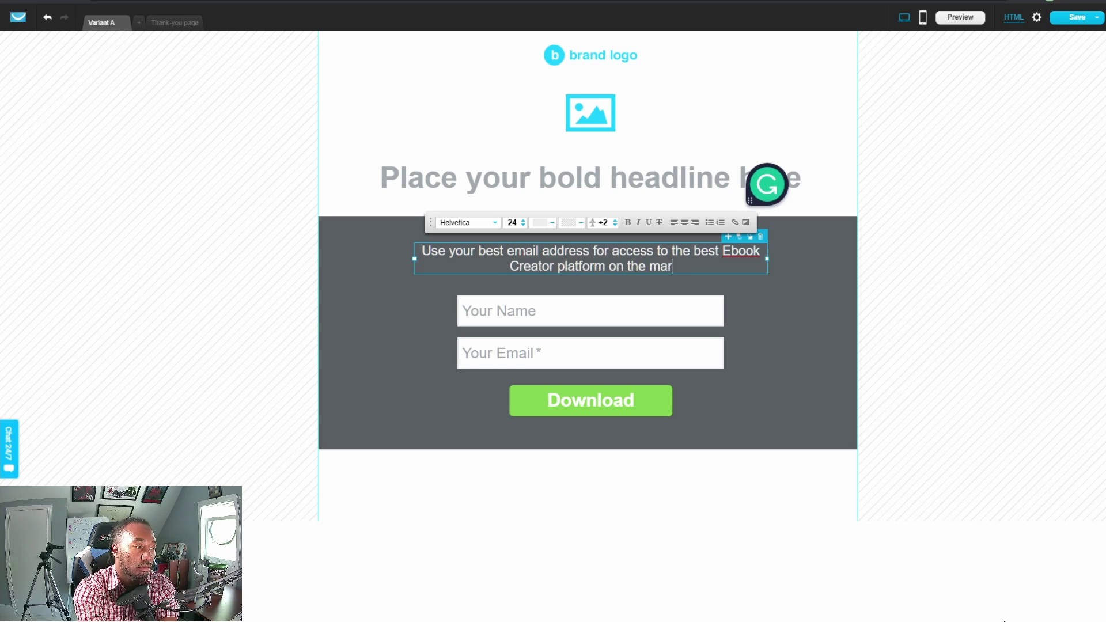
pyautogui.write('ket!')
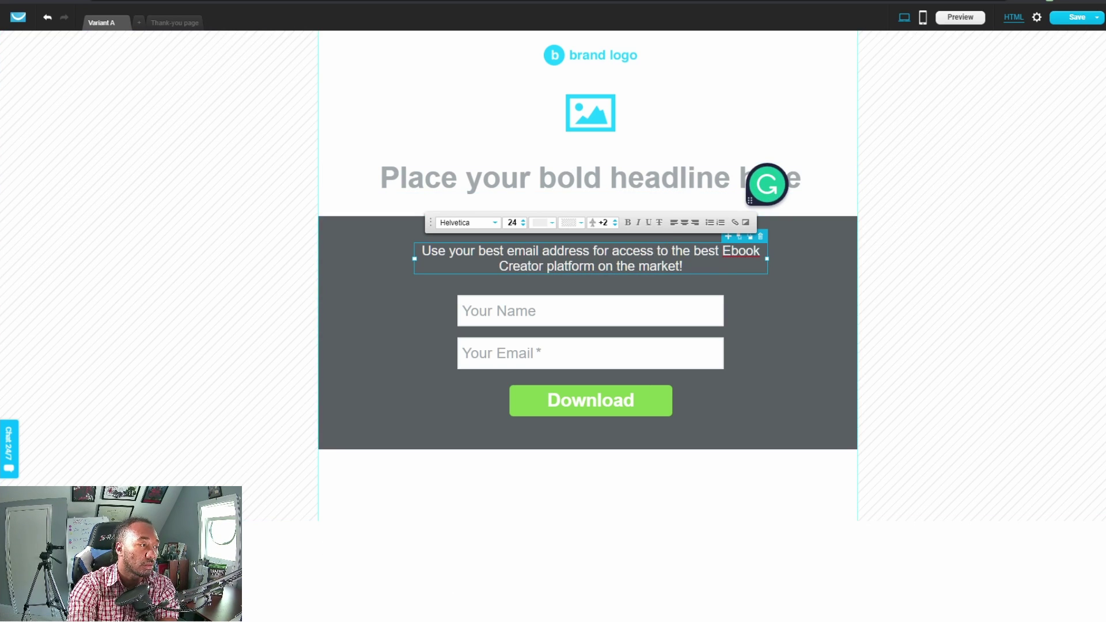
# Change "access to" in the intro text to "more information about"
pyautogui.doubleClick(653, 251)
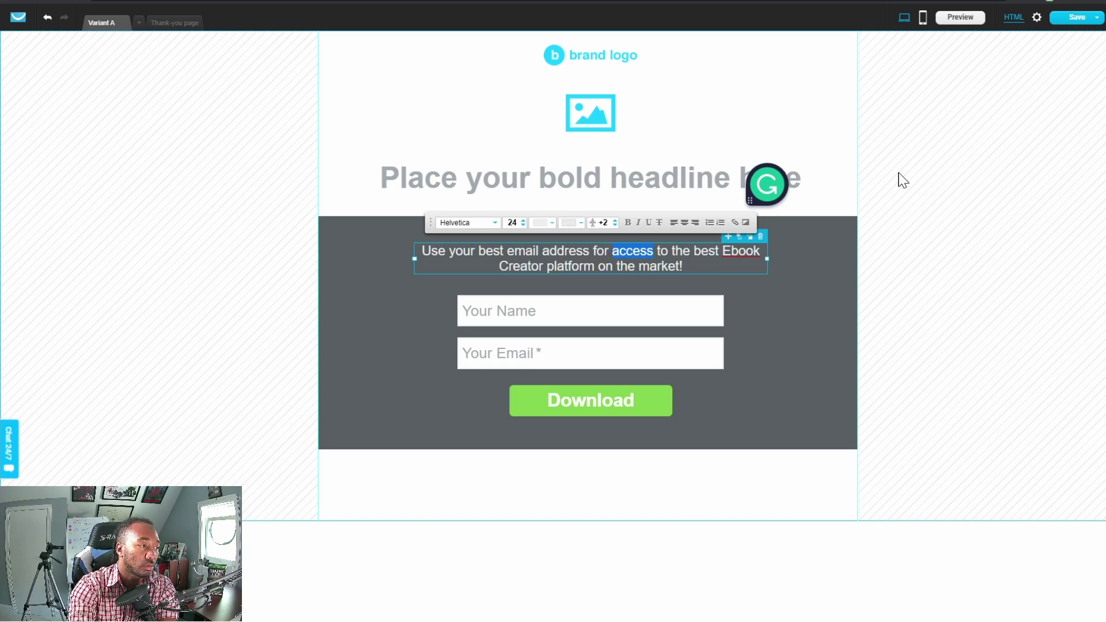
pyautogui.write('more information')
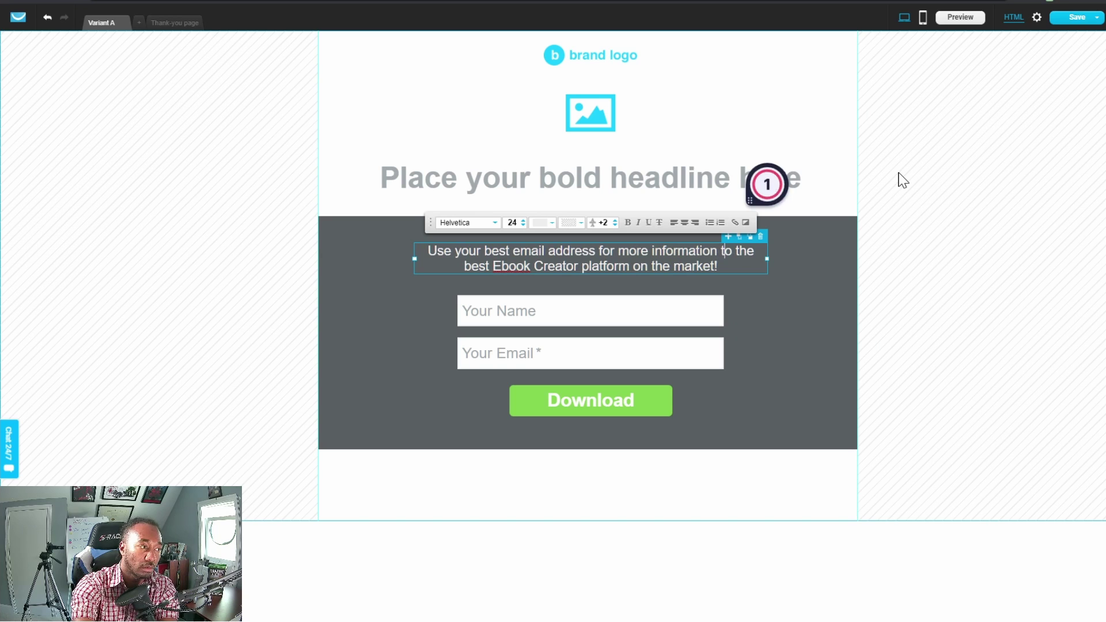
pyautogui.press('Delete')
pyautogui.press('Delete')
pyautogui.press('Delete')
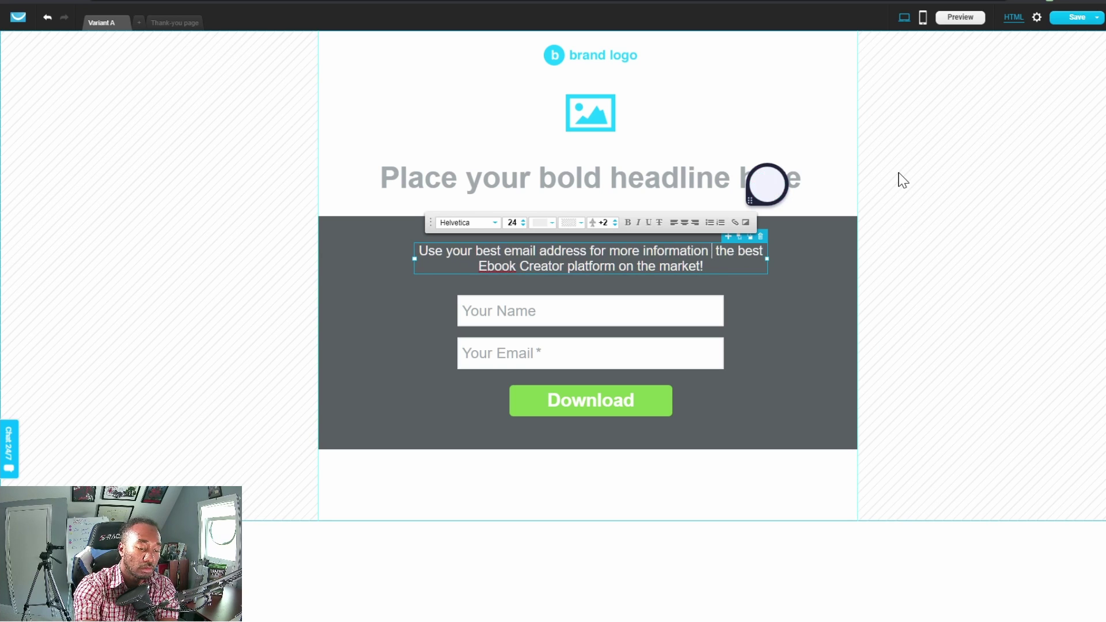
pyautogui.write('about')
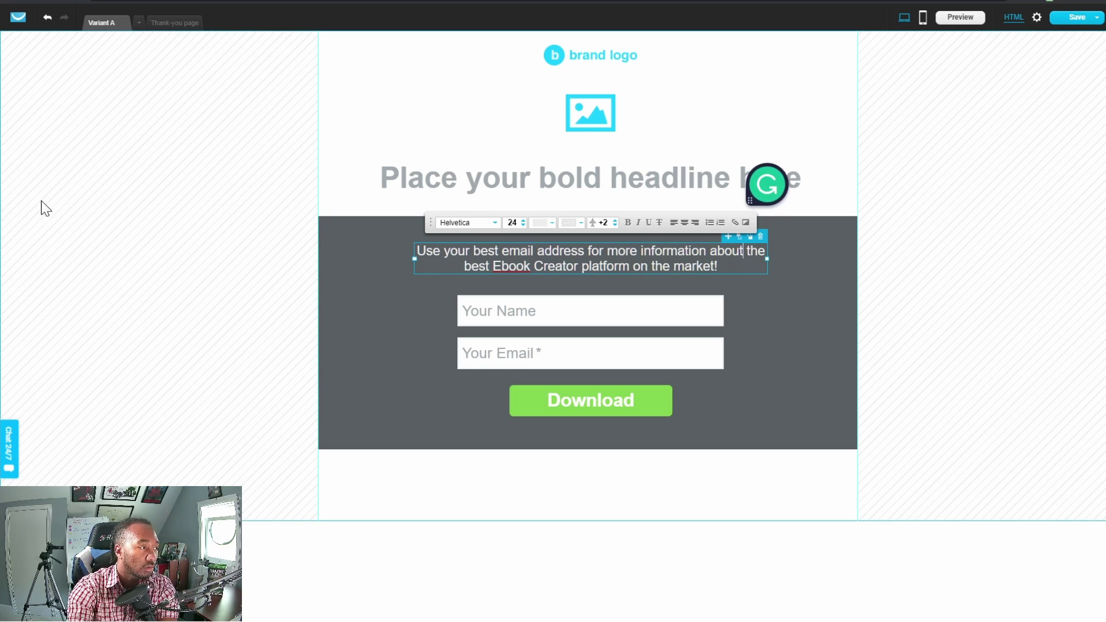
# Replace the headline with "FREE VIDEO REVEALS: HOW TO CREATE AWESOME EBOOKS WITHOUT ANY COPYWRITING, TECH SKILLS, OR WRITING ANY WORDS!"
pyautogui.click(622, 183)
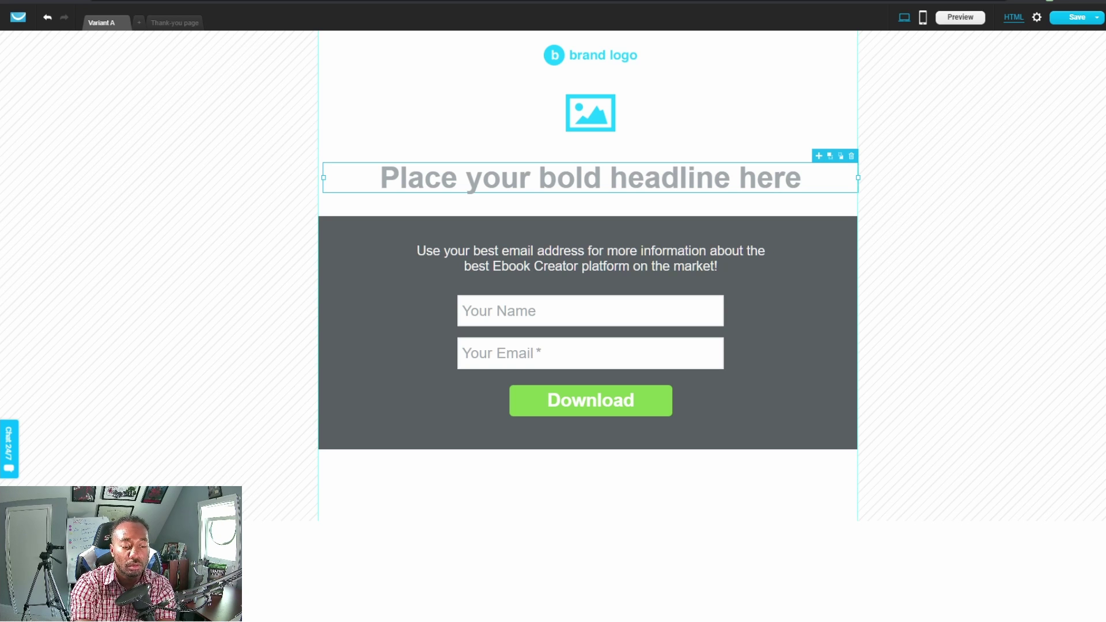
pyautogui.click(582, 180)
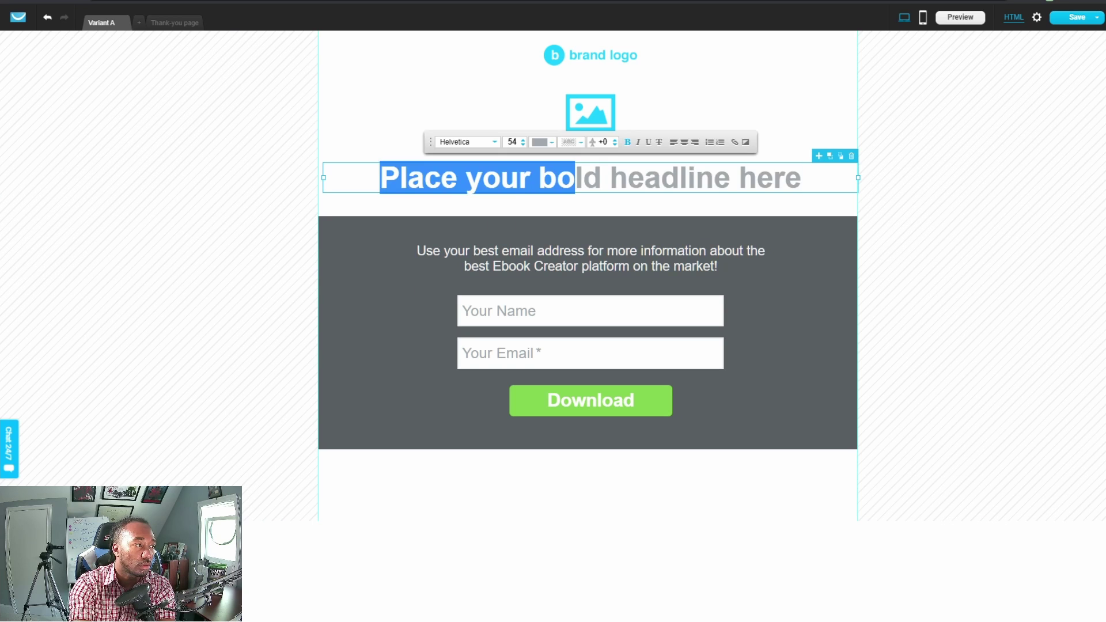
pyautogui.tripleClick(584, 179)
pyautogui.write('FREE VIDEO REVEALS: HOW TO CREATE AWESOME EBOOKS WITHOUT ANY COPYWRITING, TECH SKILLS, OR WRITING ANY WORDS!')
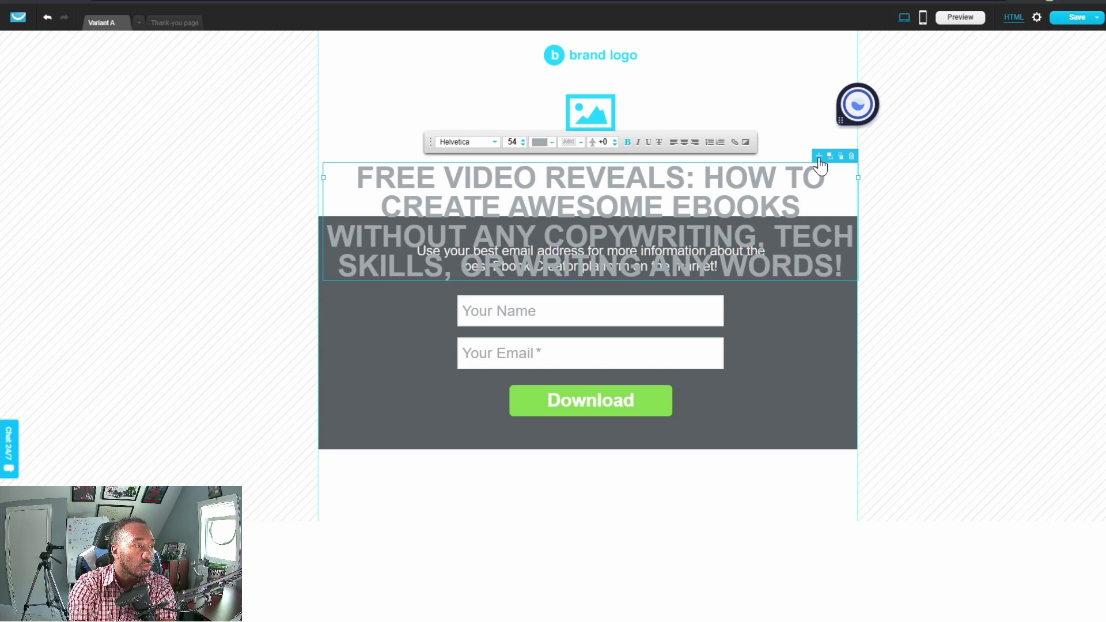
# Move the headline up above the dark form block and delete the brand logo and the image placeholder
pyautogui.click(980, 205)
pyautogui.moveTo(691, 187); pyautogui.dragTo(681, 118)
pyautogui.click(600, 54)
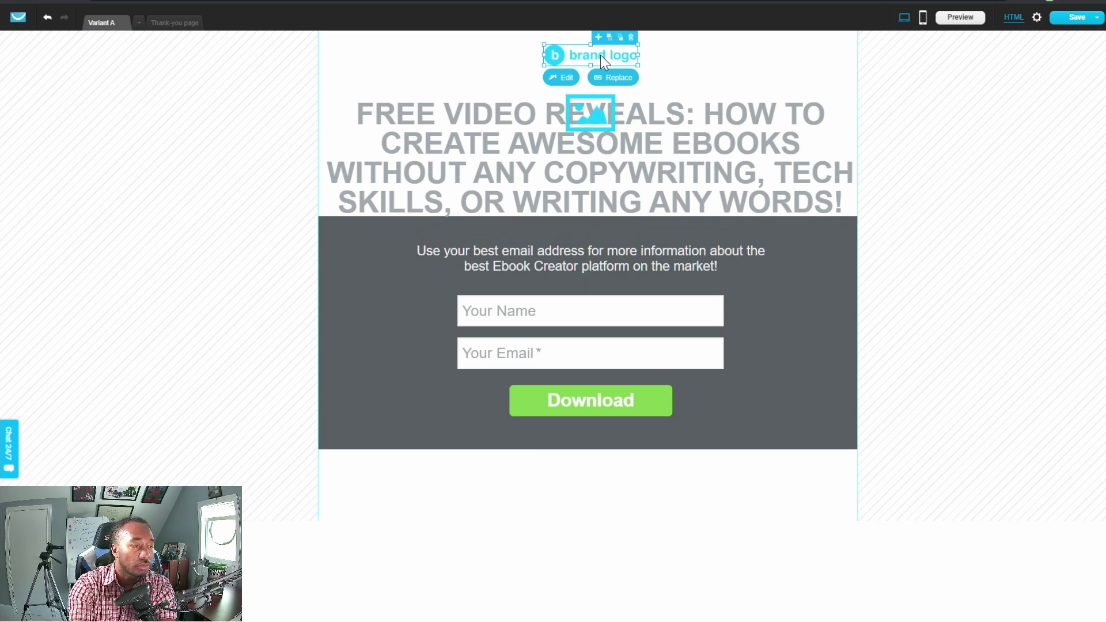
pyautogui.press('Delete')
pyautogui.click(602, 96)
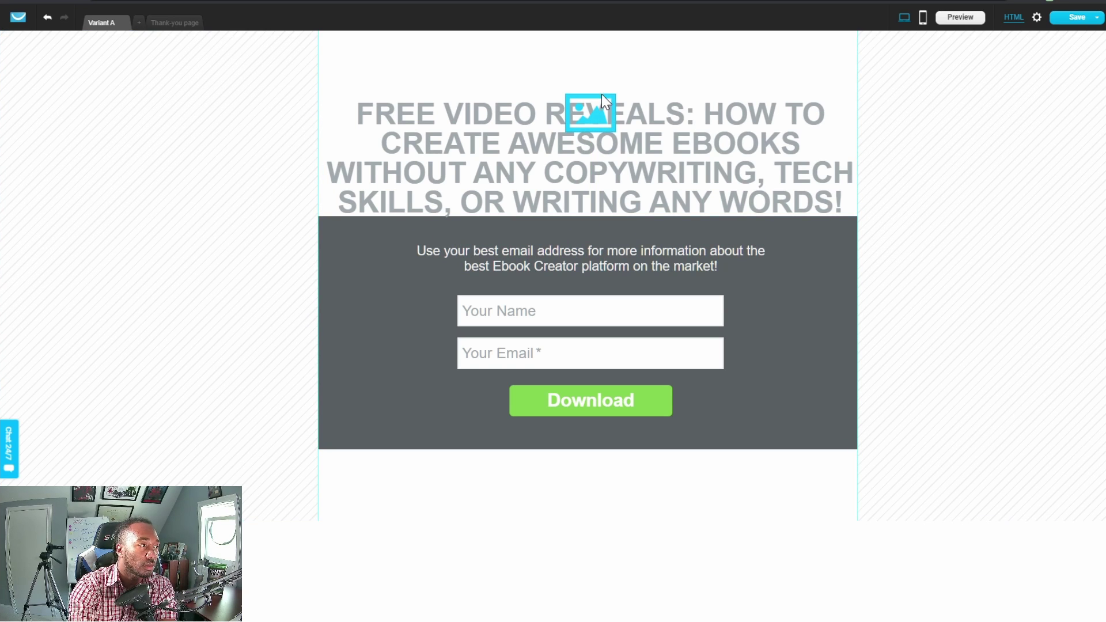
pyautogui.press('Delete')
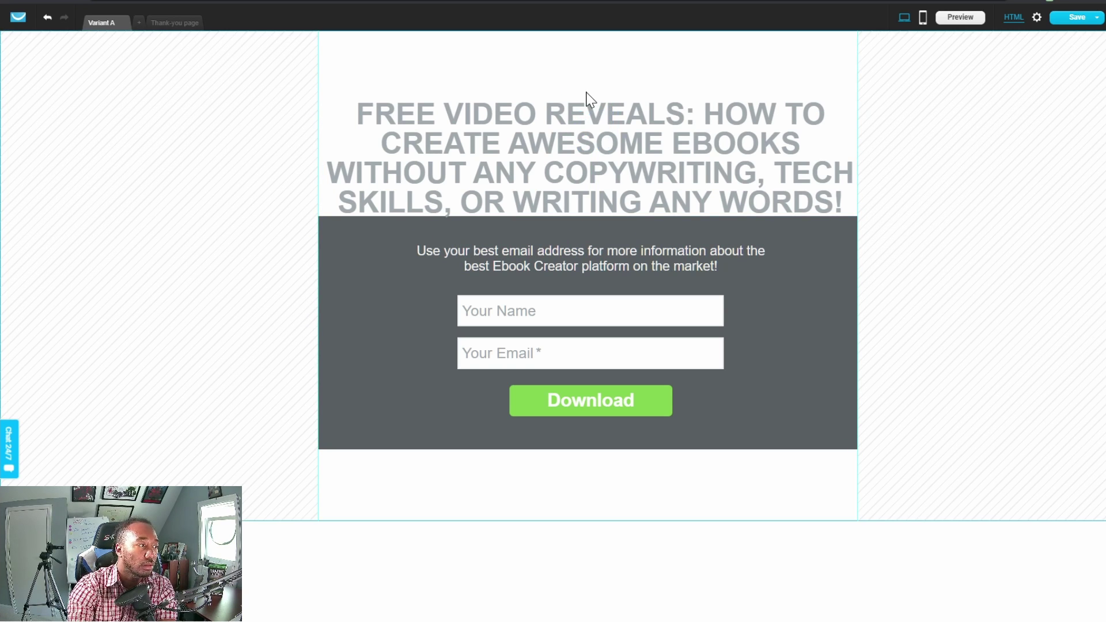
pyautogui.click(743, 140)
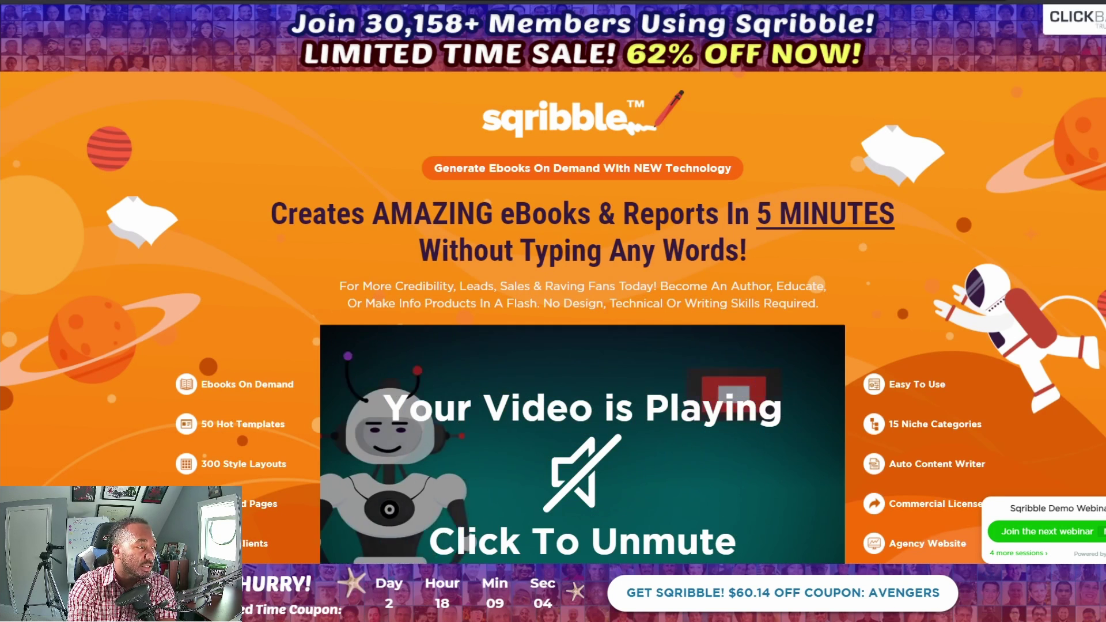
# Inspect the main headline on the Sqribble sales page with the Font Finder extension and copy its text colour code 351d40
pyautogui.click(1100, 1)
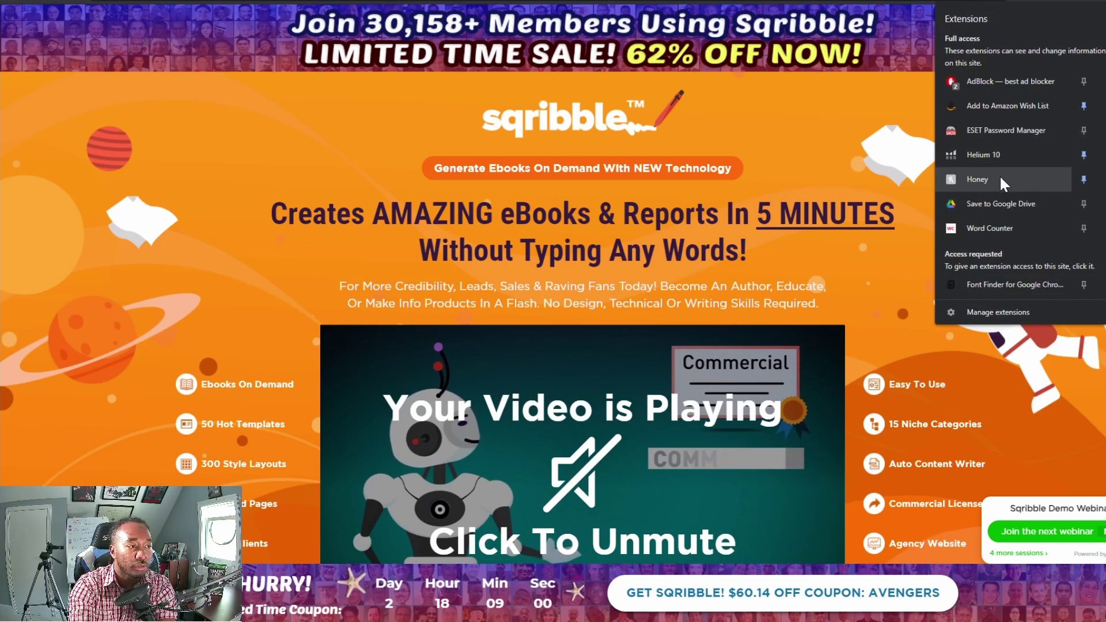
pyautogui.click(1100, 2)
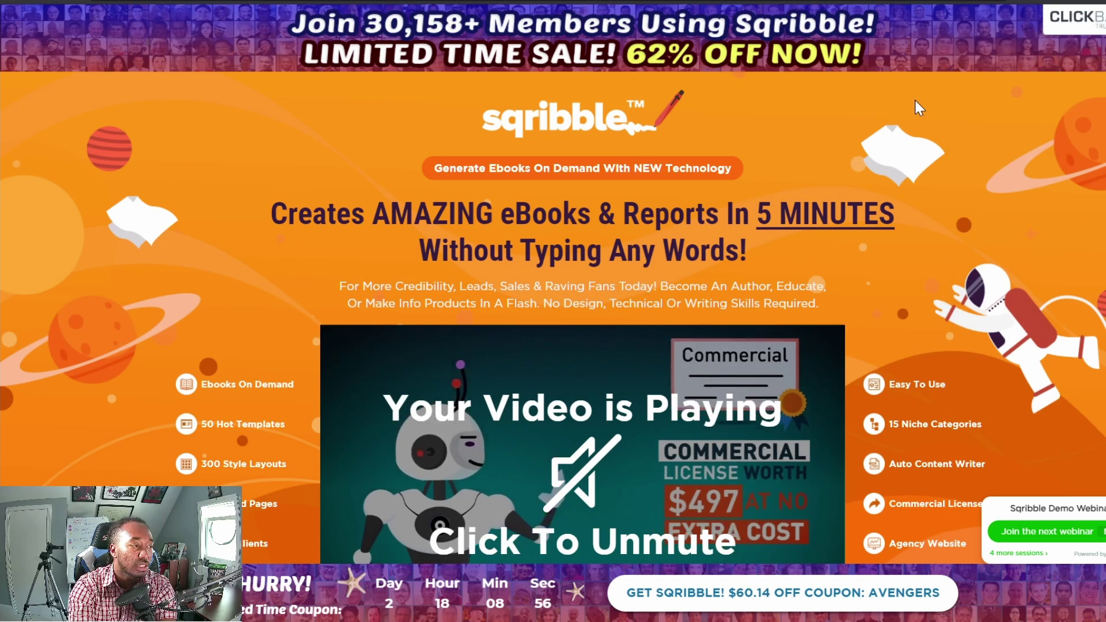
pyautogui.click(1100, 1)
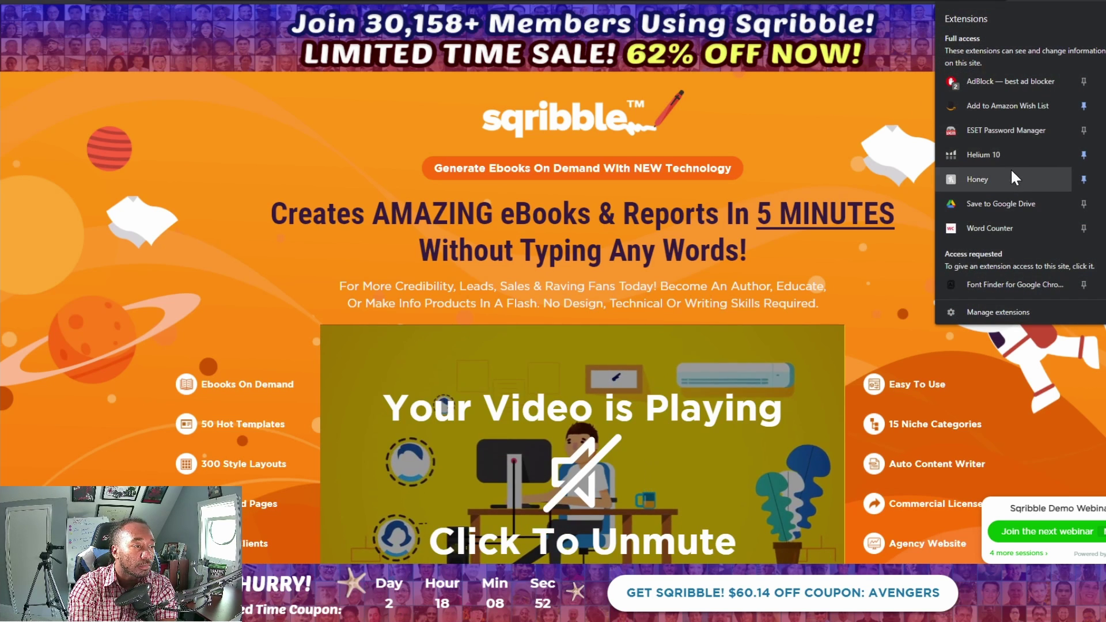
pyautogui.scroll(-2, 1009, 183)
pyautogui.click(998, 216)
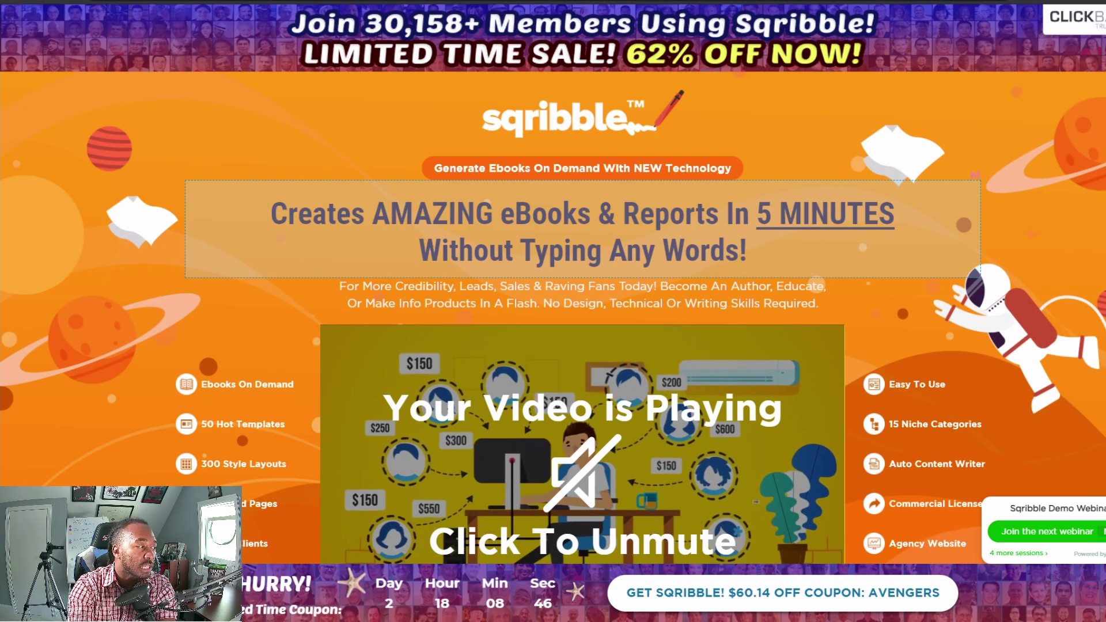
pyautogui.click(183, 228)
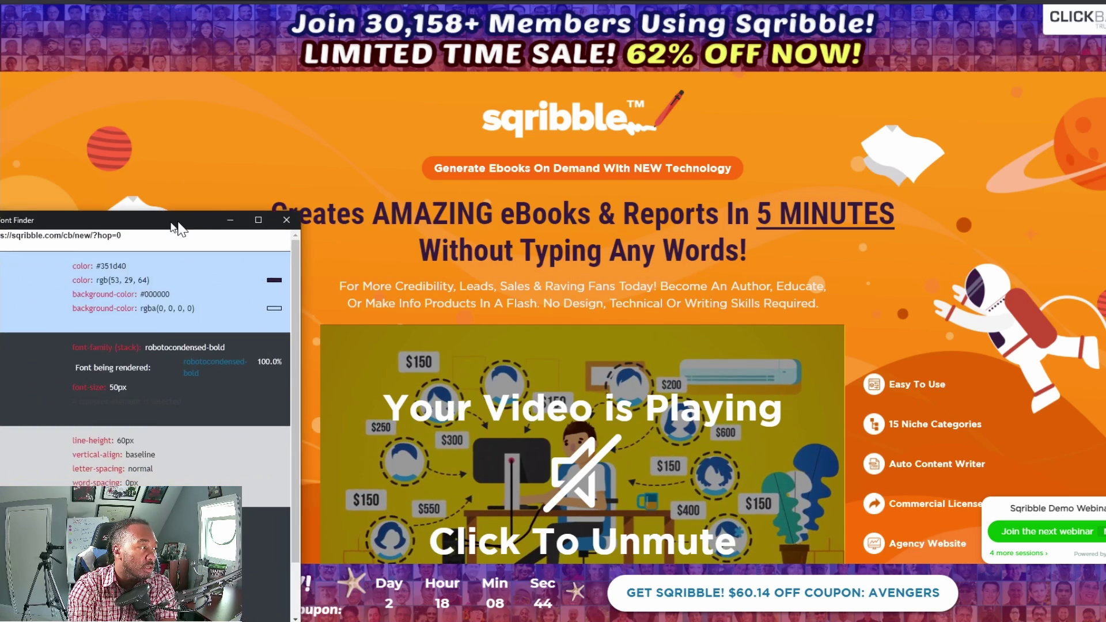
pyautogui.moveTo(175, 227); pyautogui.dragTo(396, 57)
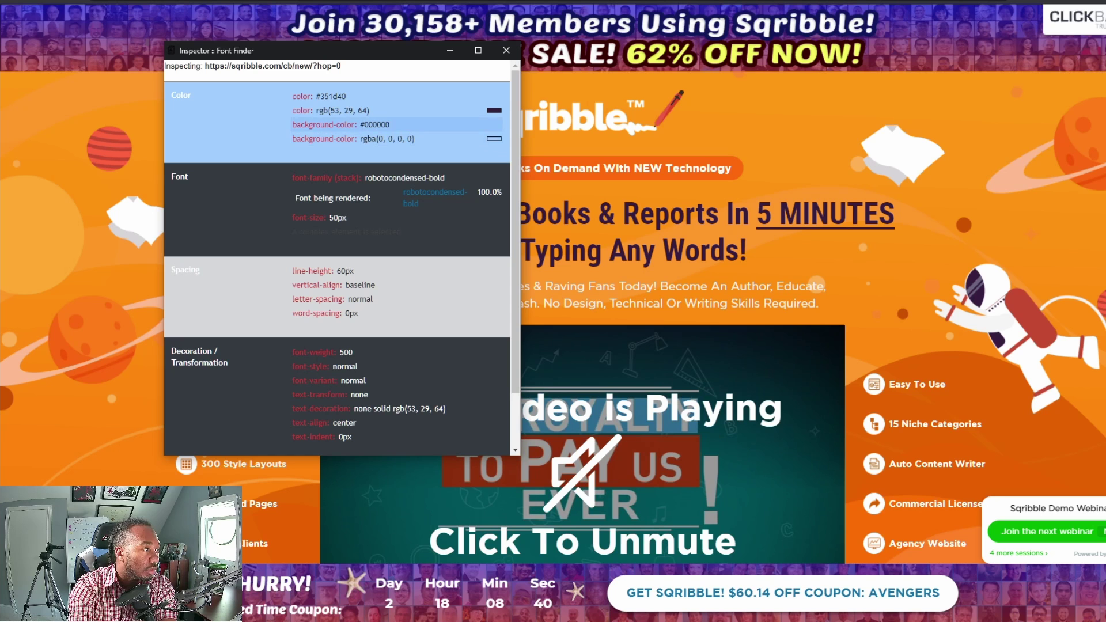
pyautogui.moveTo(346, 96); pyautogui.dragTo(321, 96)
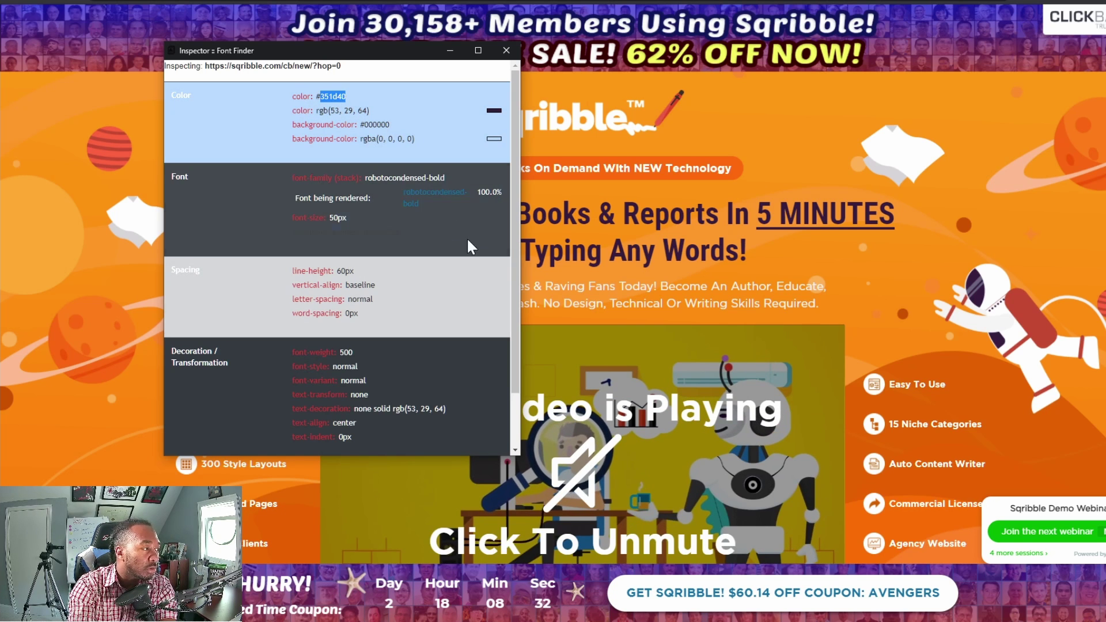
pyautogui.click(871, 112)
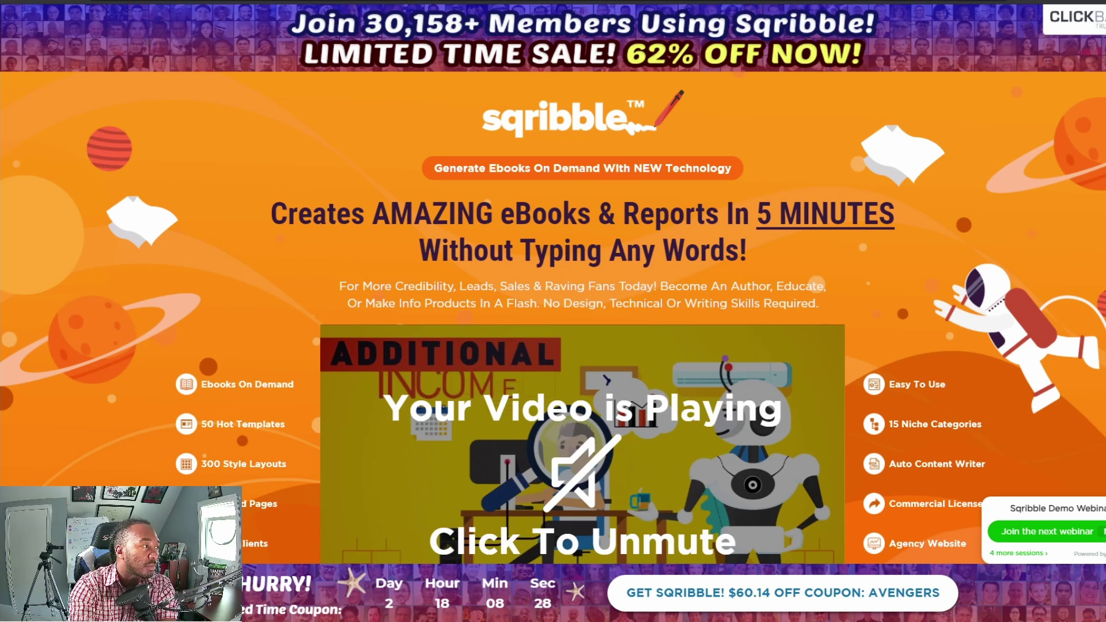
# Switch back to the landing page editor and set the whole headline's text colour to #351d40
pyautogui.hotkey('ctrl', 'Tab')
pyautogui.hotkey('ctrl', 'Tab')
pyautogui.hotkey('ctrl', 'Tab')
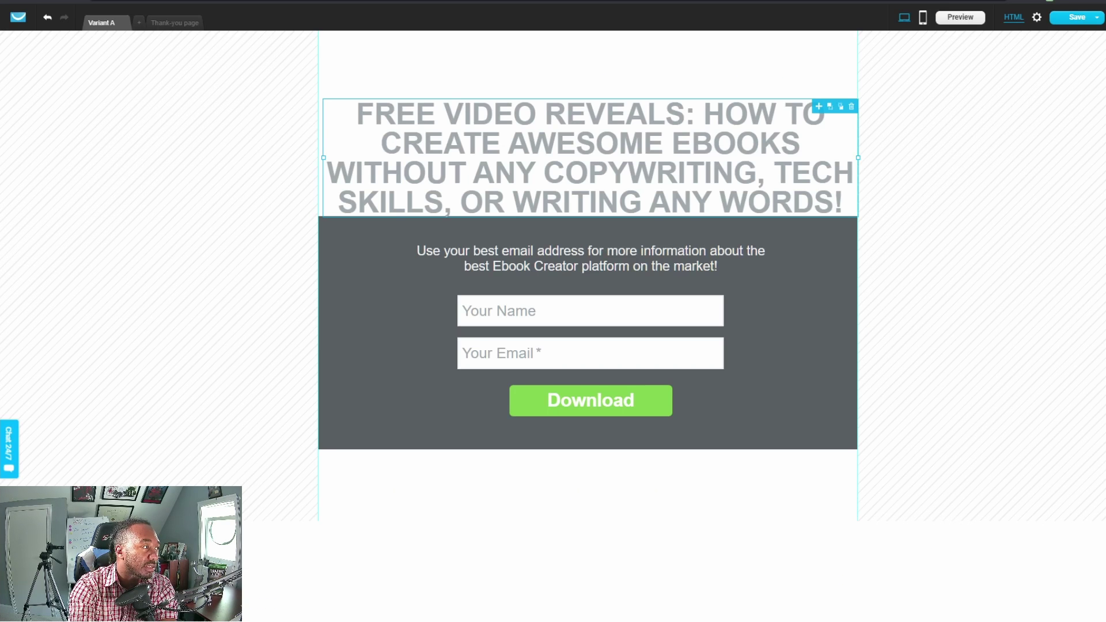
pyautogui.doubleClick(506, 149)
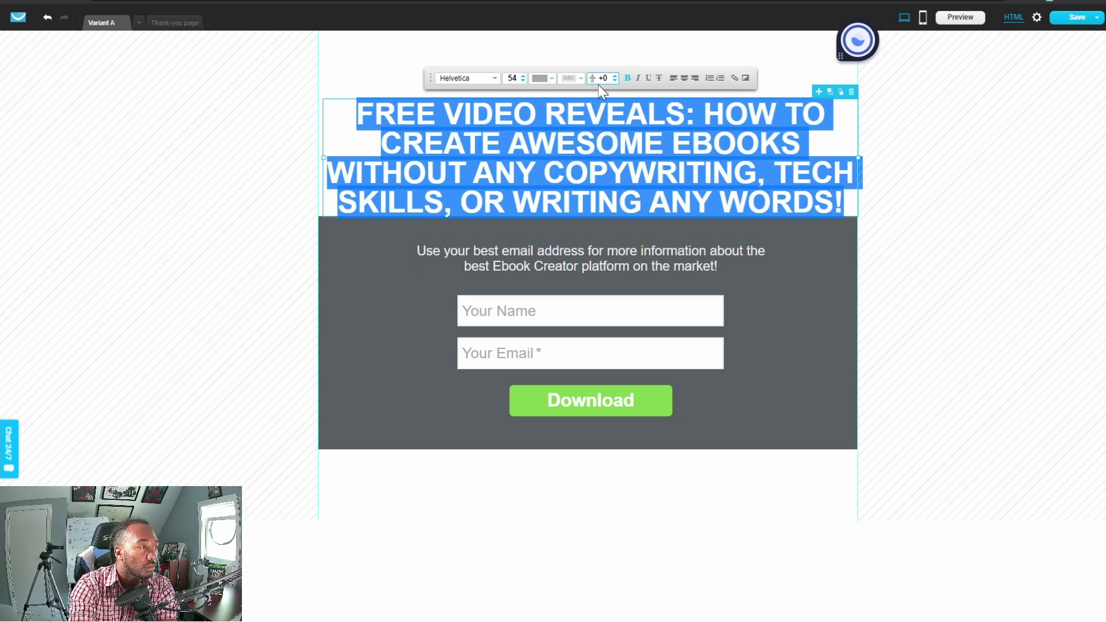
pyautogui.click(541, 79)
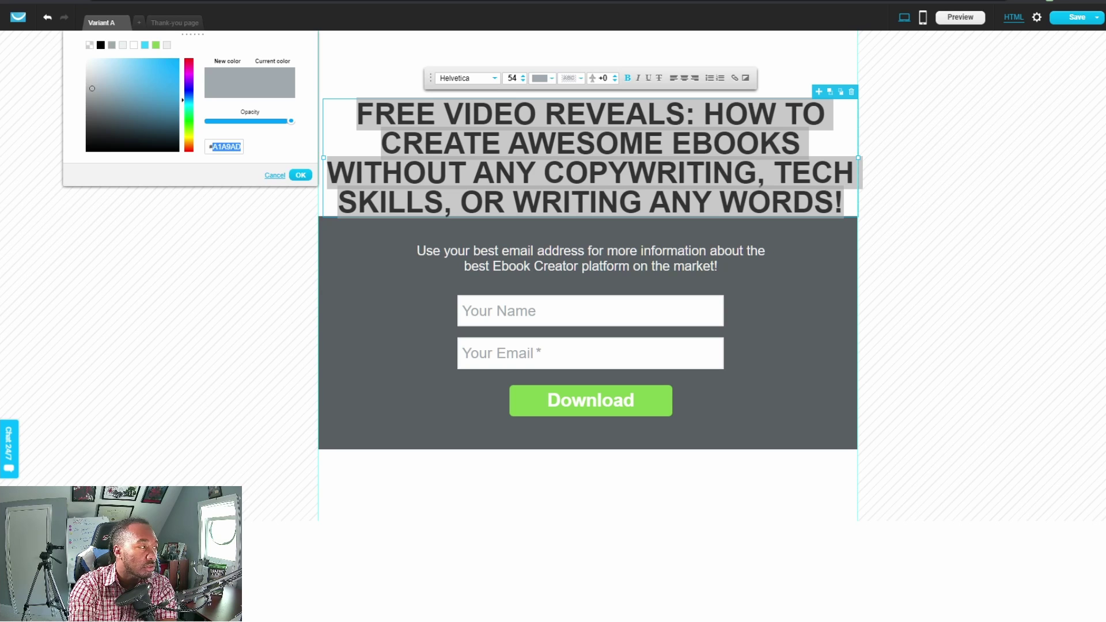
pyautogui.hotkey('ctrl', 'v')
pyautogui.click(302, 176)
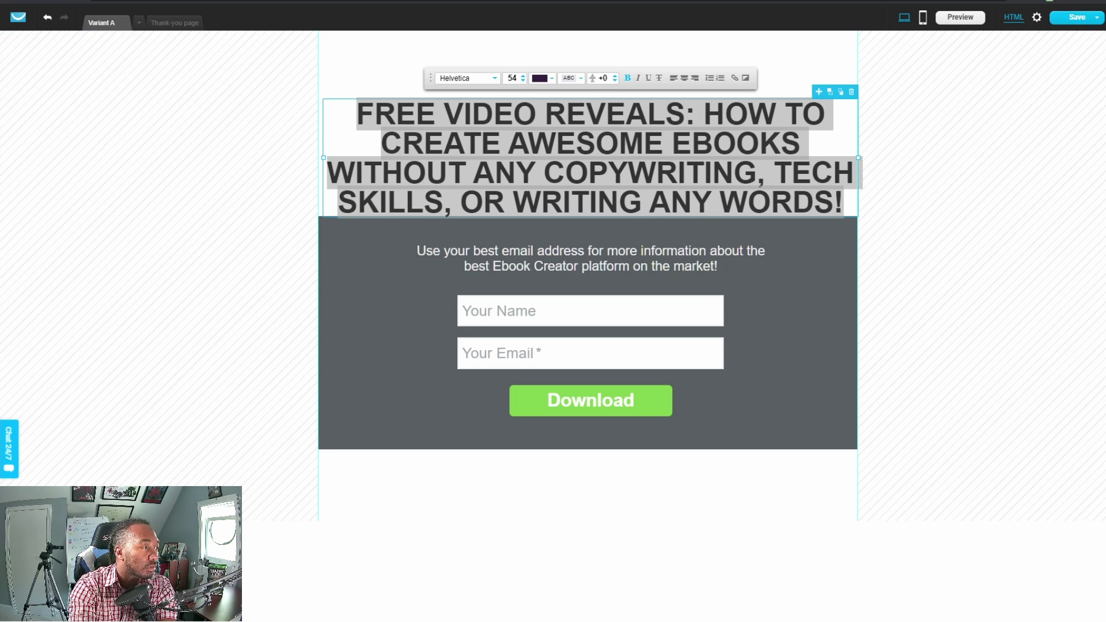
# Add the Roboto Condensed web font with Georgia as fallback font and apply it to the headline
pyautogui.click(481, 79)
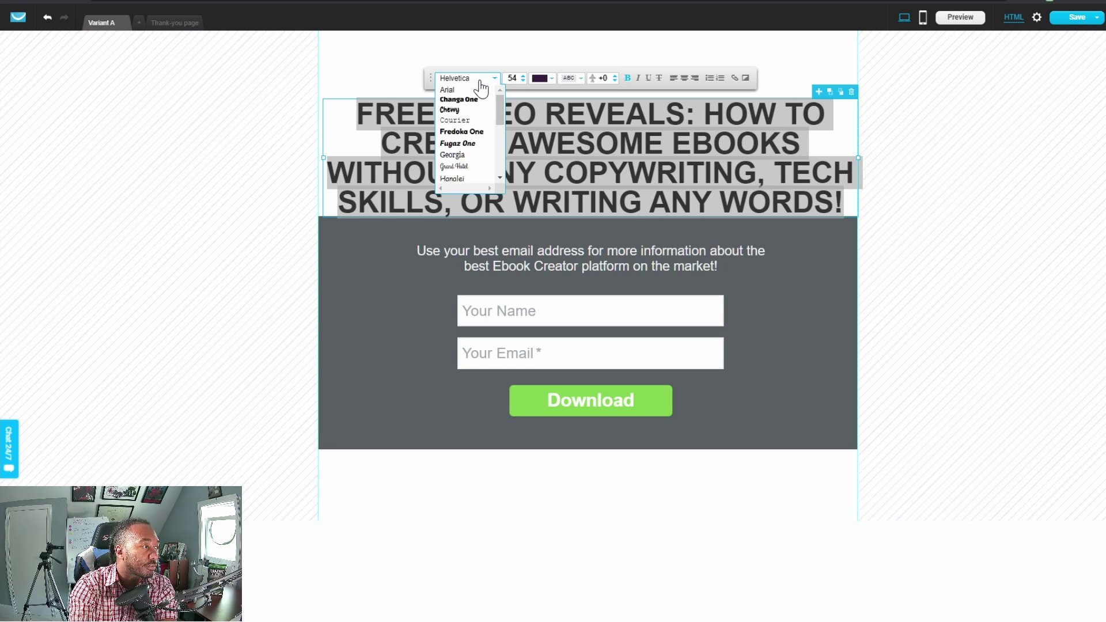
pyautogui.moveTo(500, 113); pyautogui.dragTo(495, 165)
pyautogui.click(448, 178)
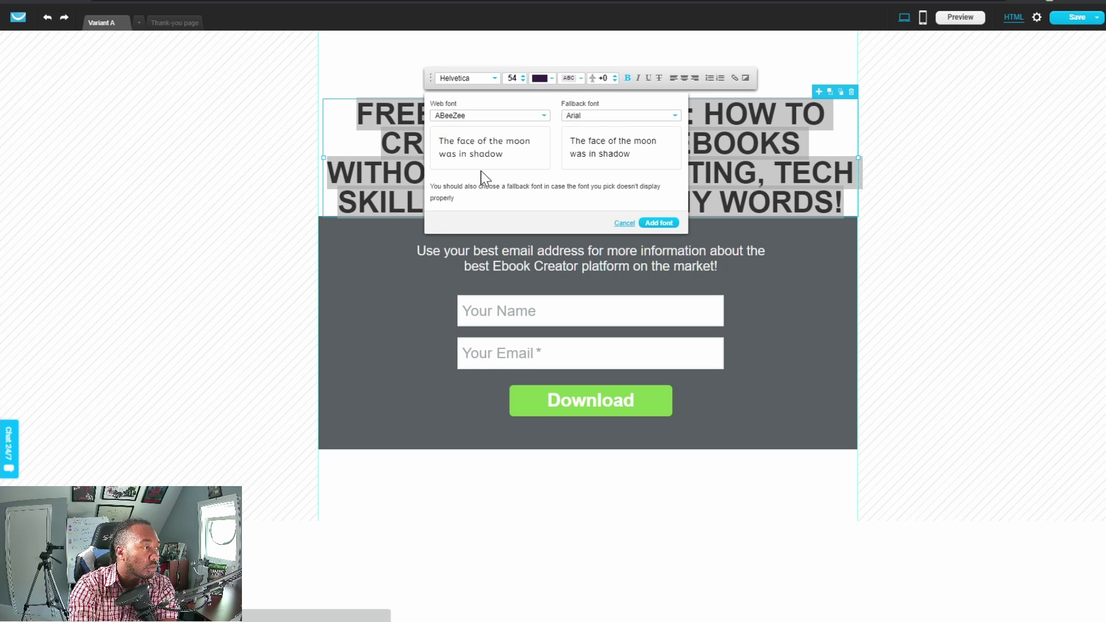
pyautogui.click(544, 117)
pyautogui.moveTo(549, 136); pyautogui.dragTo(549, 187)
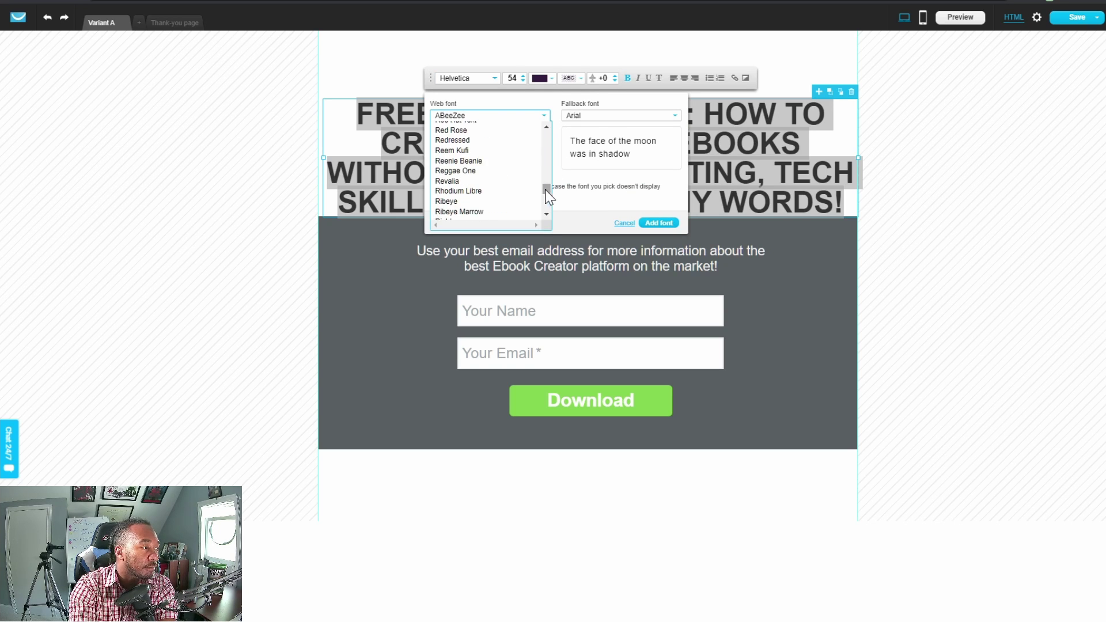
pyautogui.scroll(-4, 527, 205)
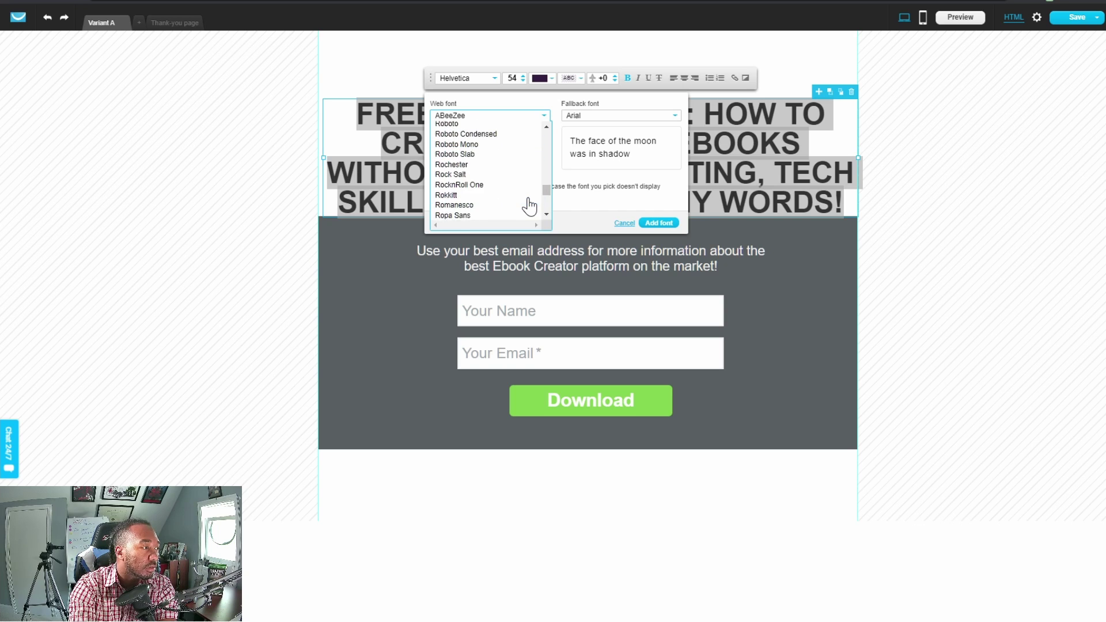
pyautogui.click(518, 130)
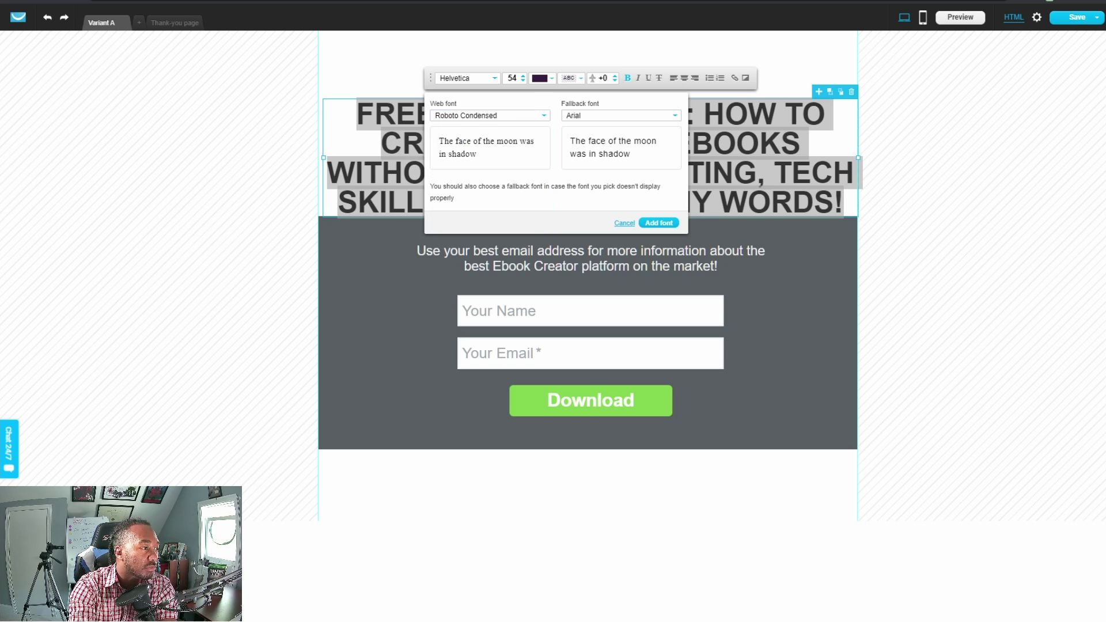
pyautogui.click(600, 120)
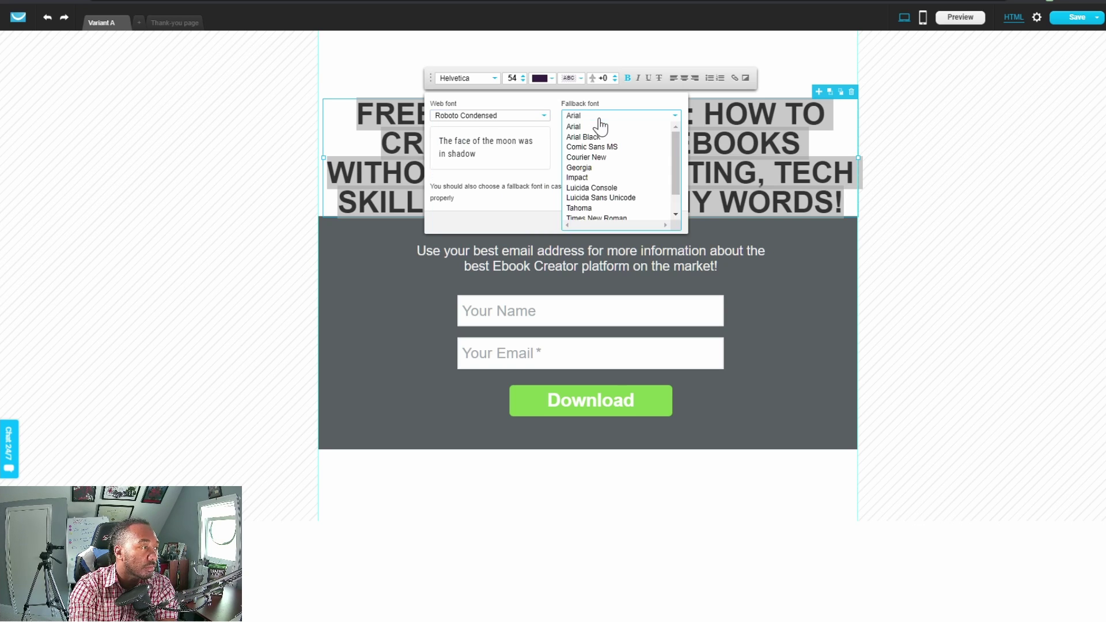
pyautogui.click(638, 168)
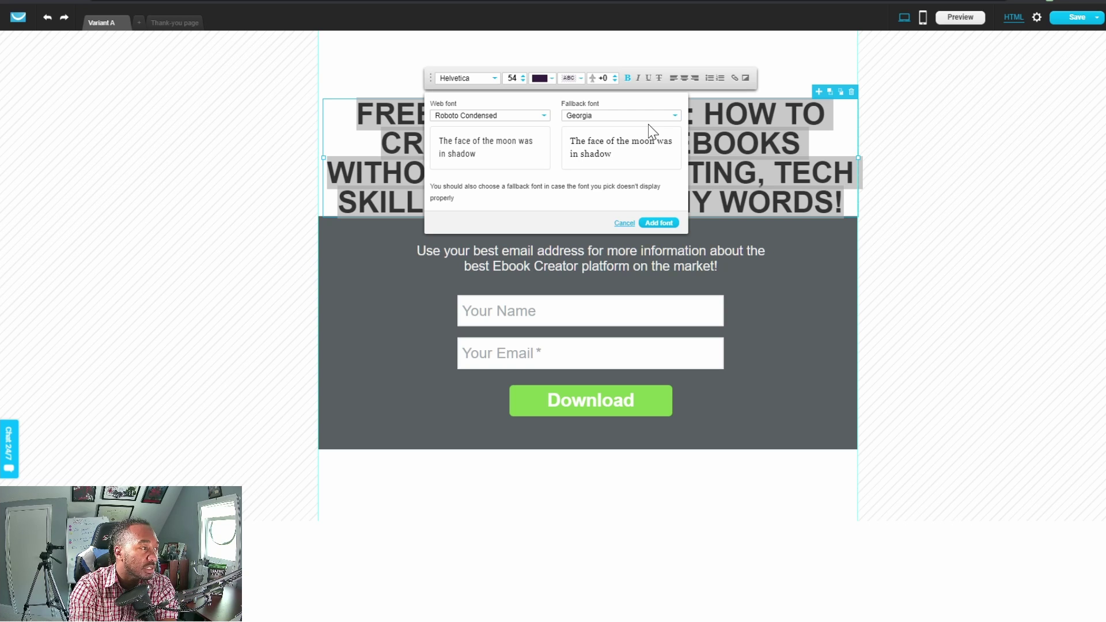
pyautogui.click(667, 224)
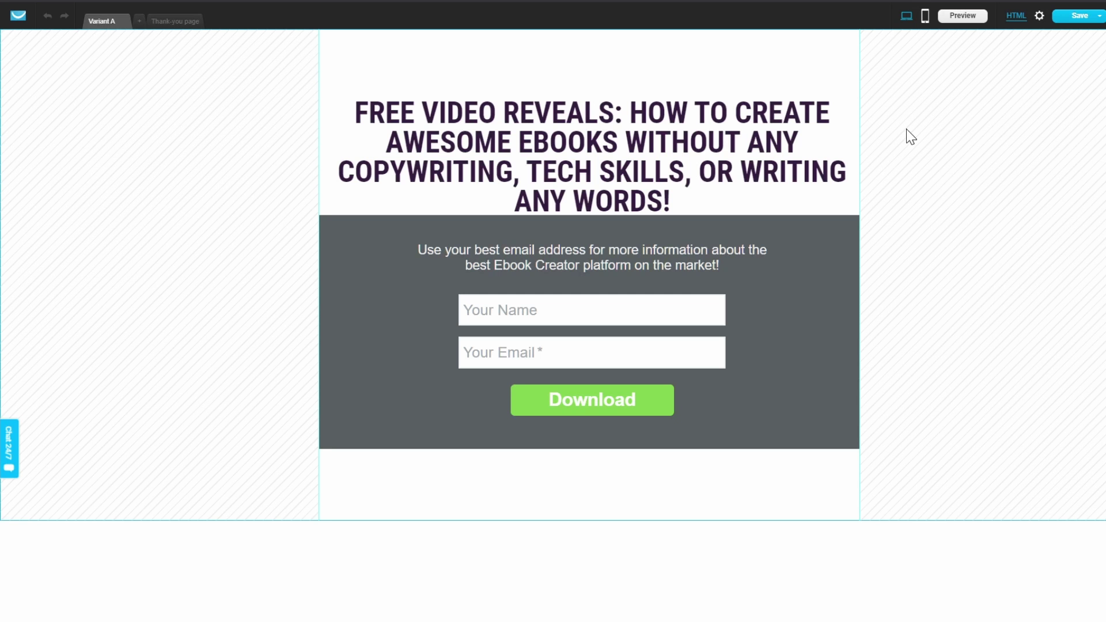
pyautogui.click(911, 136)
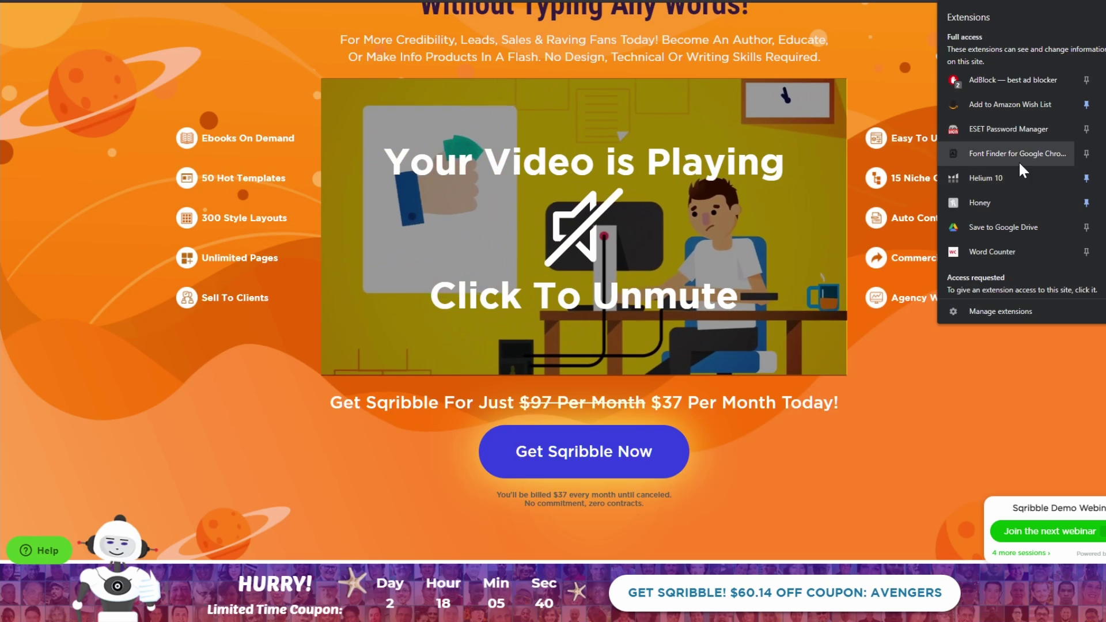
# Inspect the orange background of the Sqribble sales page with the Font Finder extension
pyautogui.click(1018, 159)
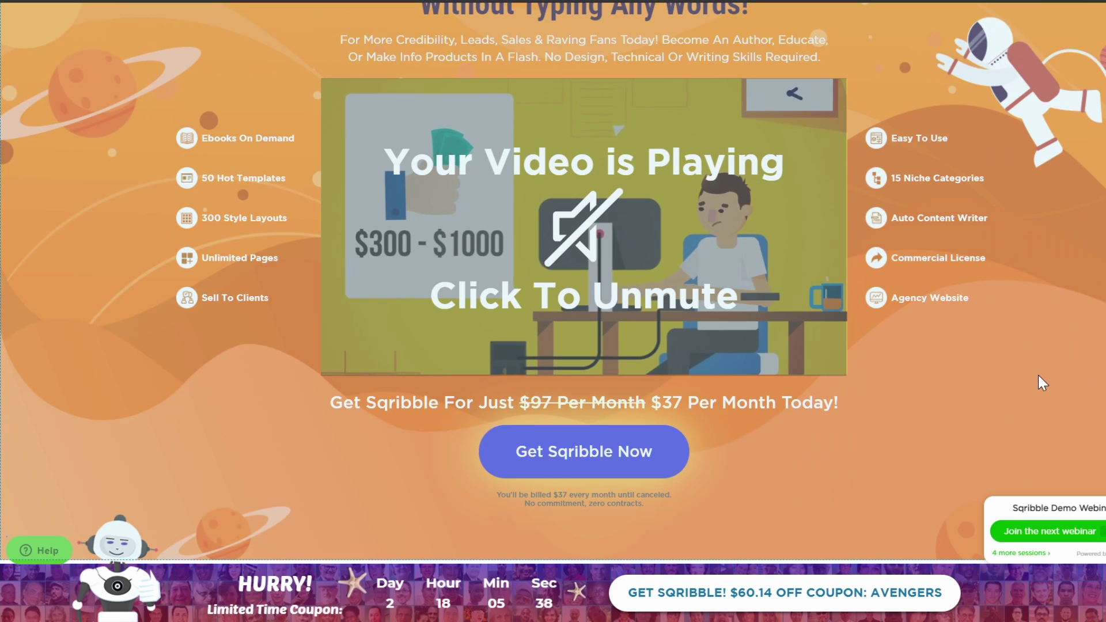
pyautogui.click(1039, 375)
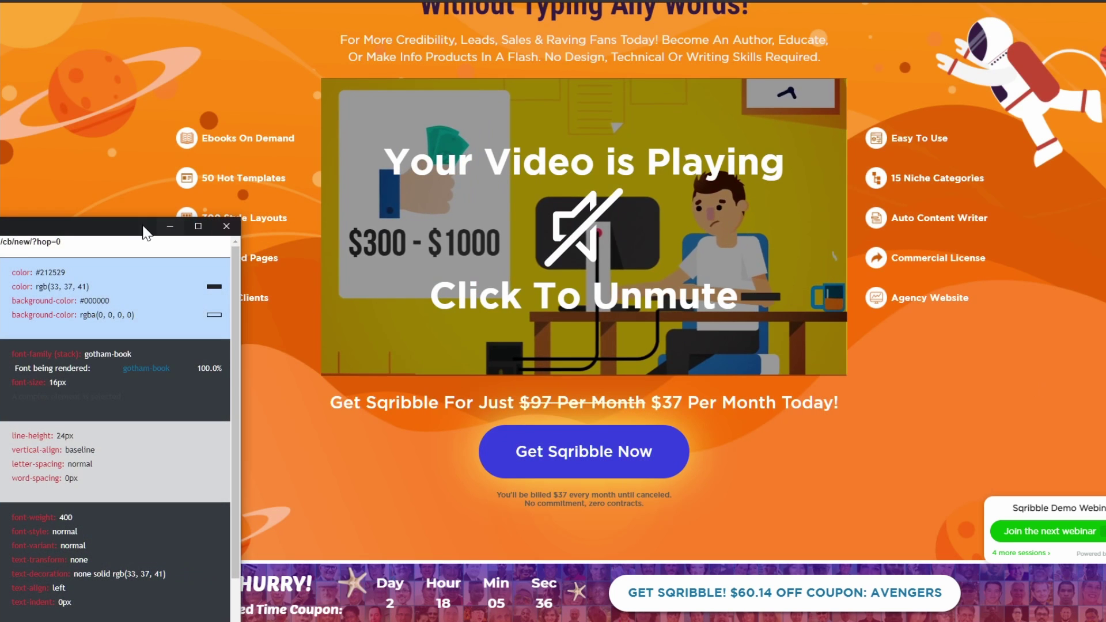
pyautogui.moveTo(121, 233); pyautogui.dragTo(314, 152)
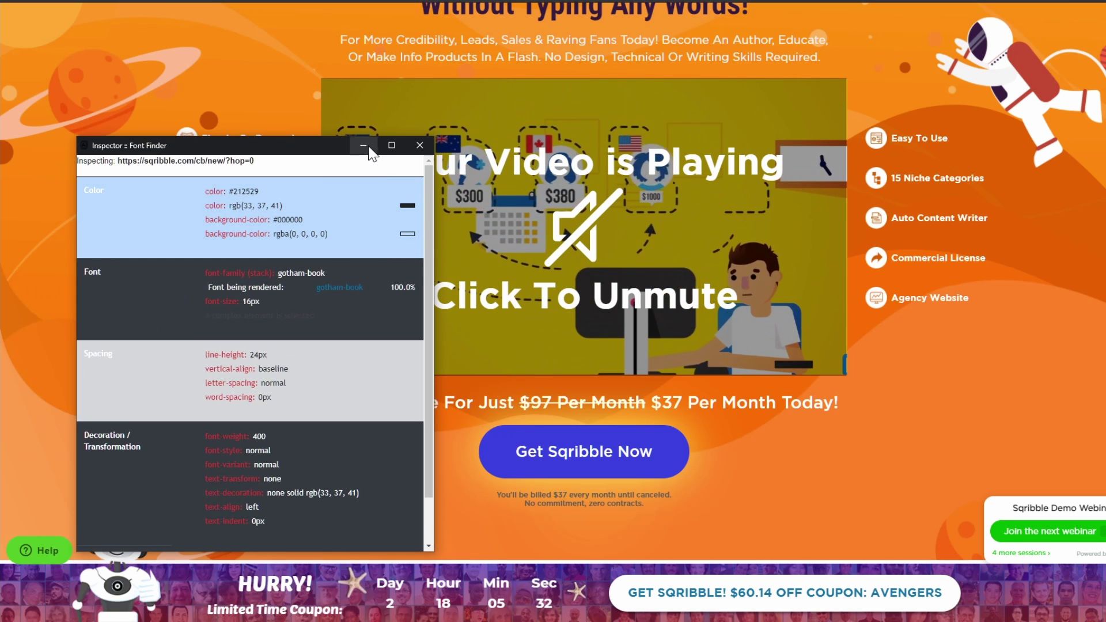
pyautogui.click(423, 147)
pyautogui.scroll(4, 725, 123)
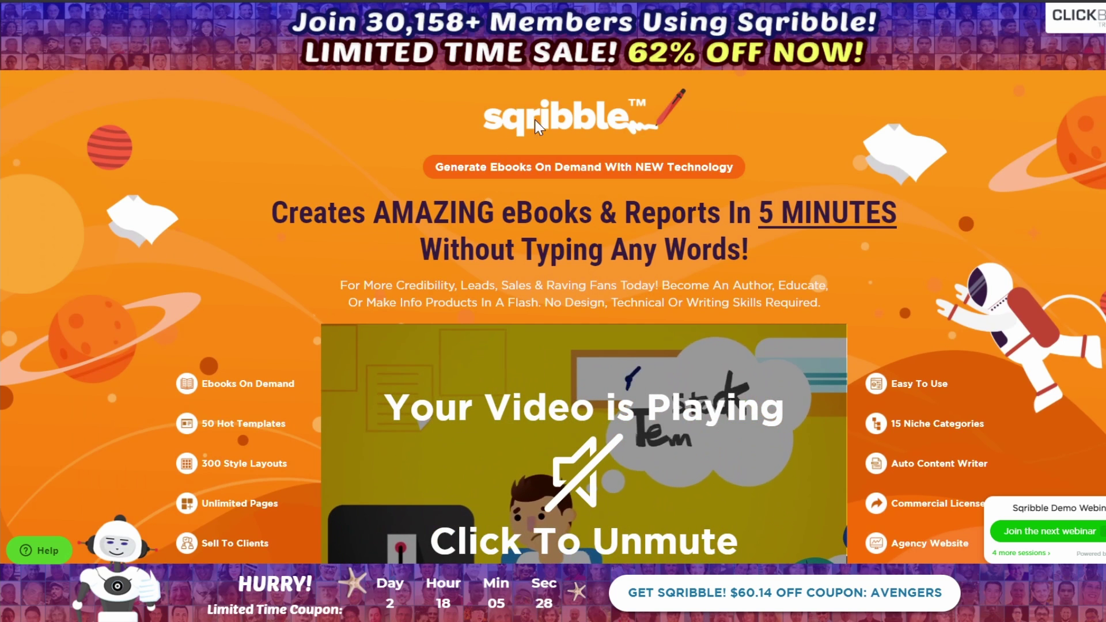
# Set the landing page section's background to the solid orange #FF8105
pyautogui.scroll(-2, 249, 228)
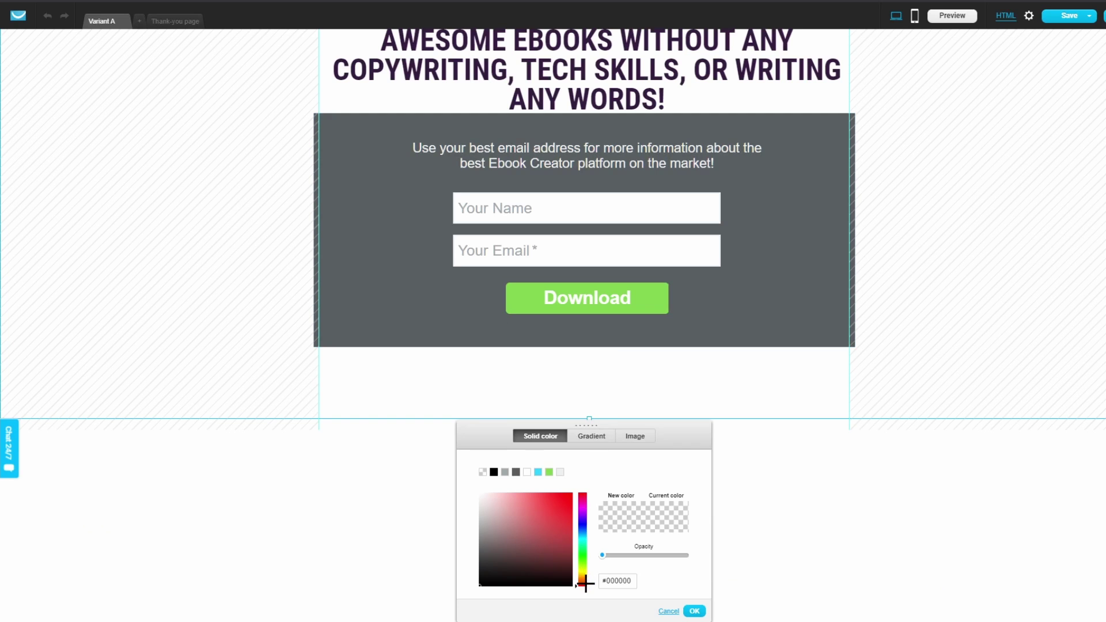
pyautogui.click(585, 584)
pyautogui.moveTo(585, 584); pyautogui.dragTo(583, 579)
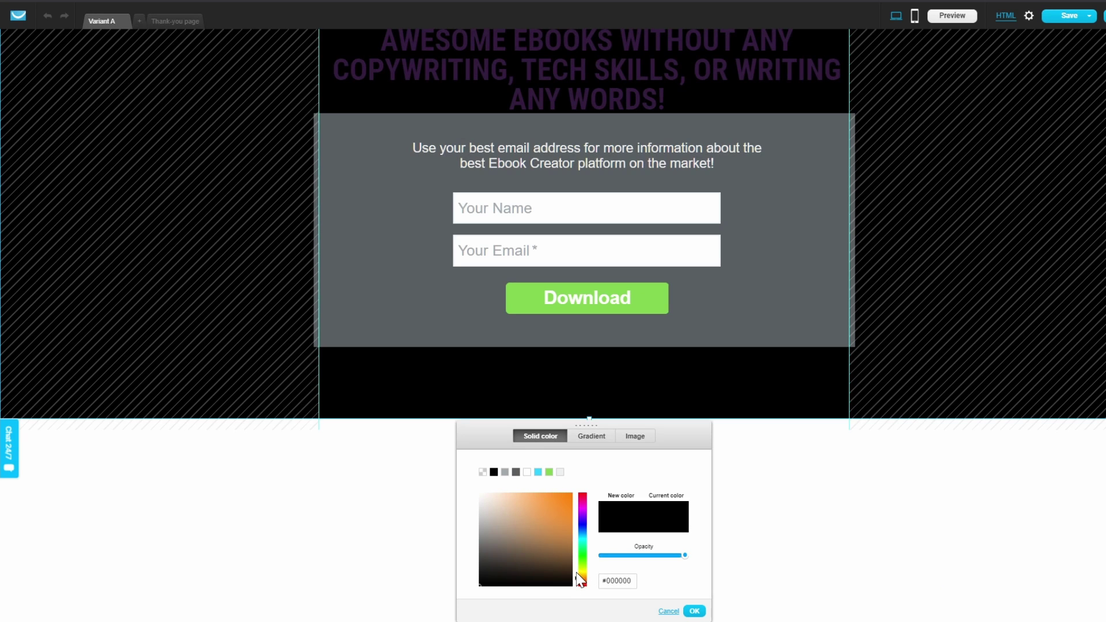
pyautogui.click(570, 497)
pyautogui.scroll(2, 1045, 198)
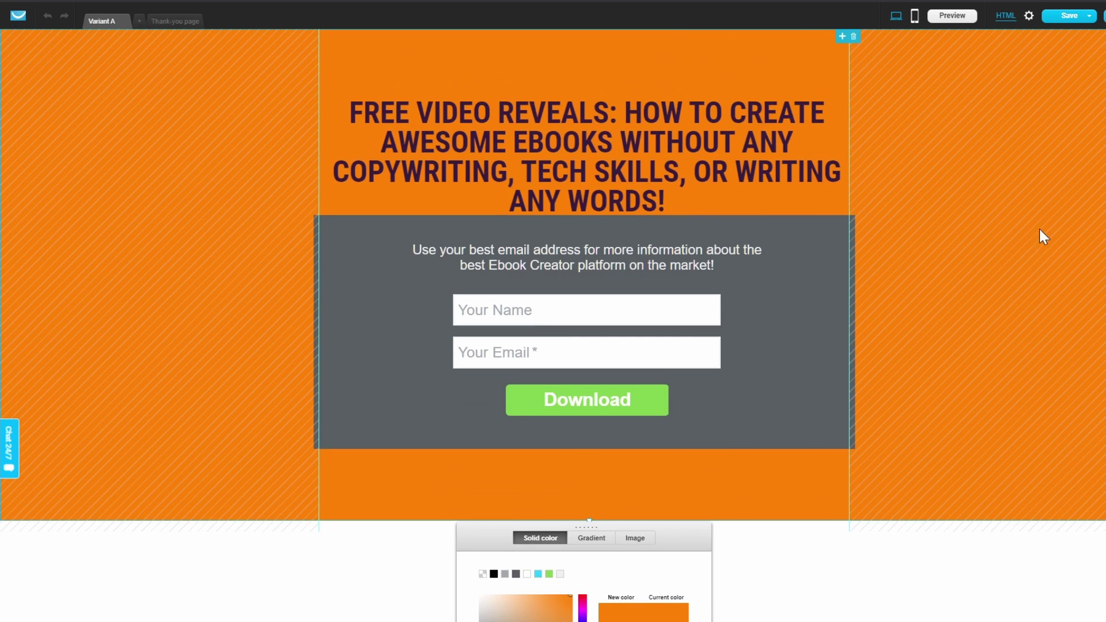
pyautogui.scroll(-2, 1022, 276)
pyautogui.scroll(2, 1022, 275)
pyautogui.scroll(-2, 1024, 275)
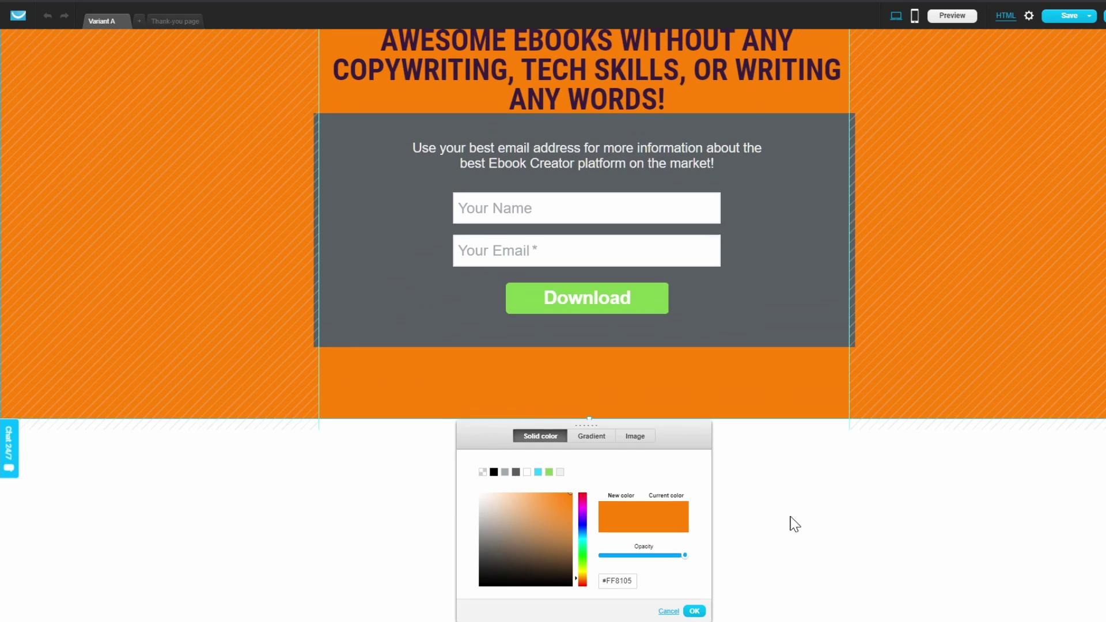
pyautogui.click(690, 614)
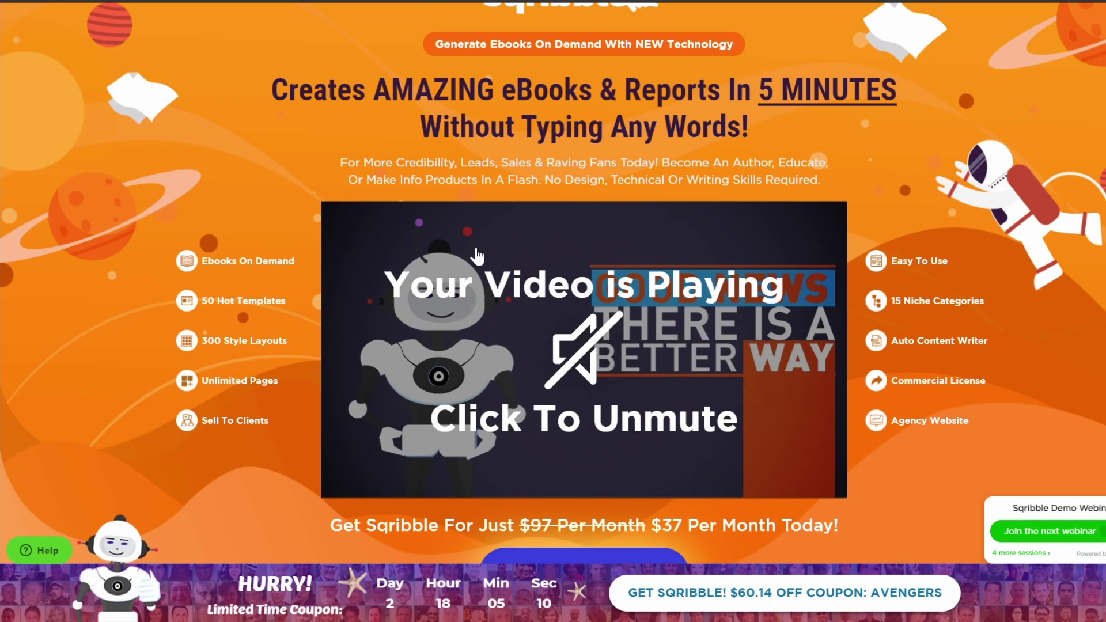
pyautogui.scroll(-7, 436, 455)
pyautogui.scroll(5, 497, 386)
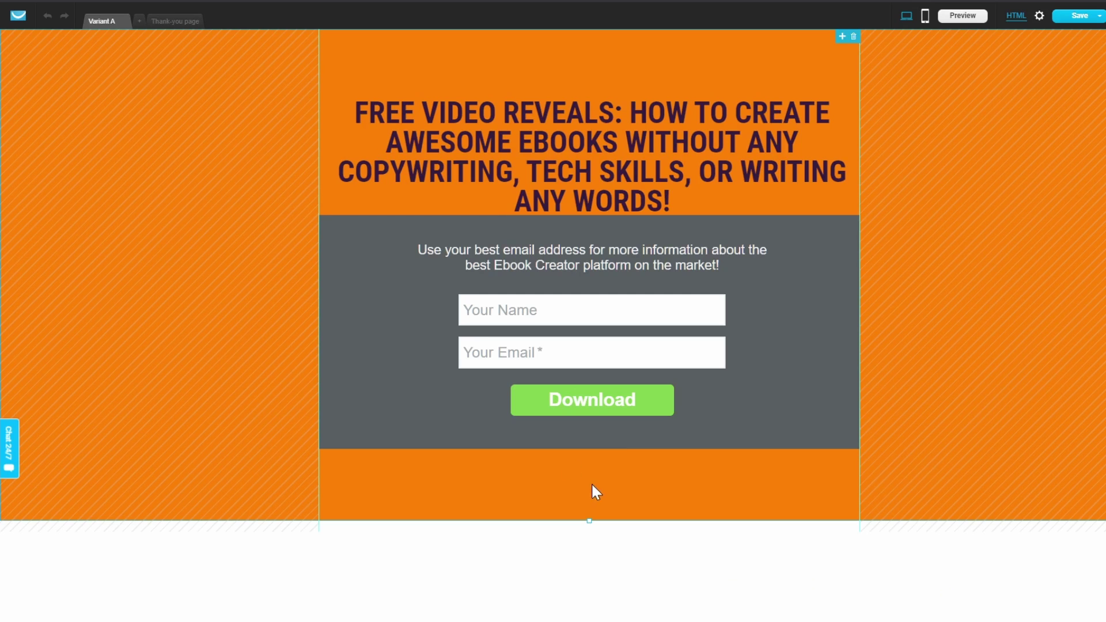
# Recolour the form's Download button purple and change its label to "GIVE ME ACCESS TO THE AWESOME SOFTWARE" at font size 27
pyautogui.click(651, 411)
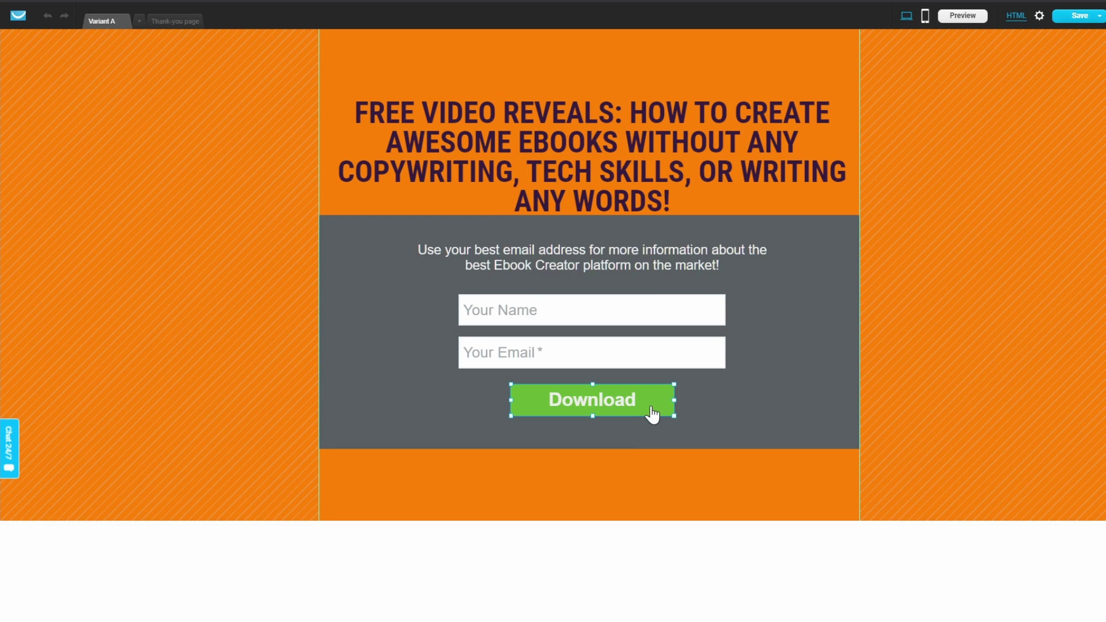
pyautogui.doubleClick(649, 410)
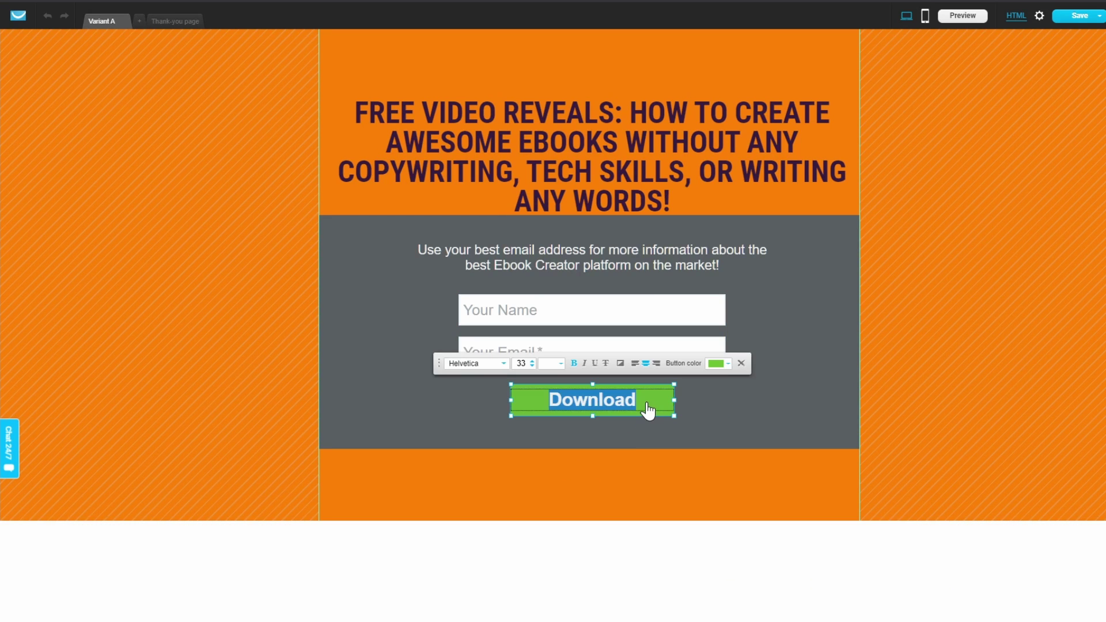
pyautogui.click(726, 369)
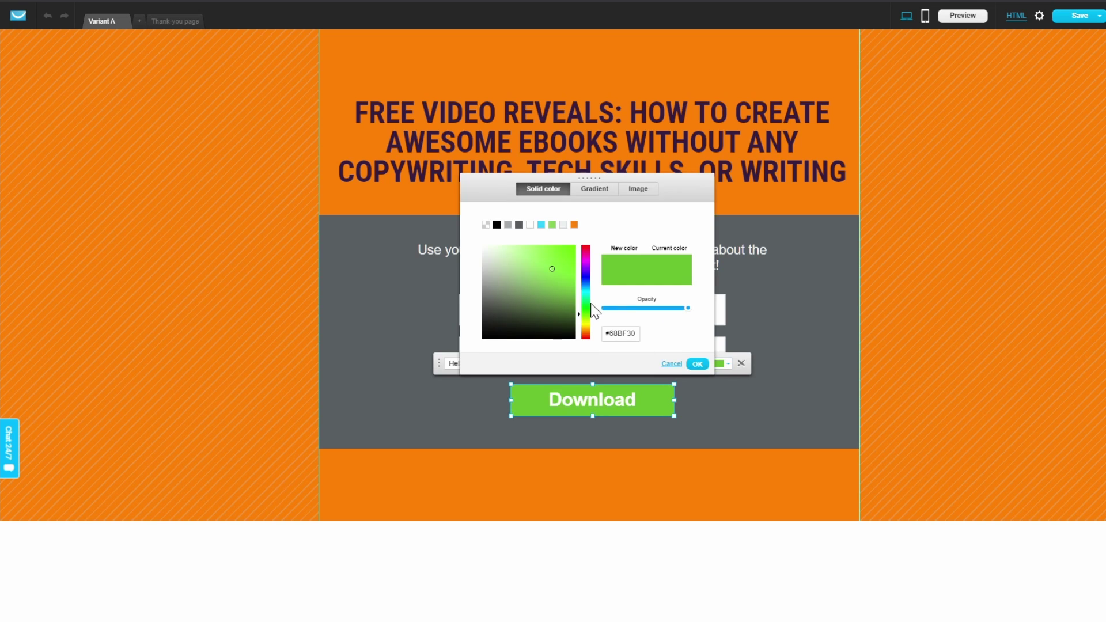
pyautogui.moveTo(588, 286); pyautogui.dragTo(588, 271)
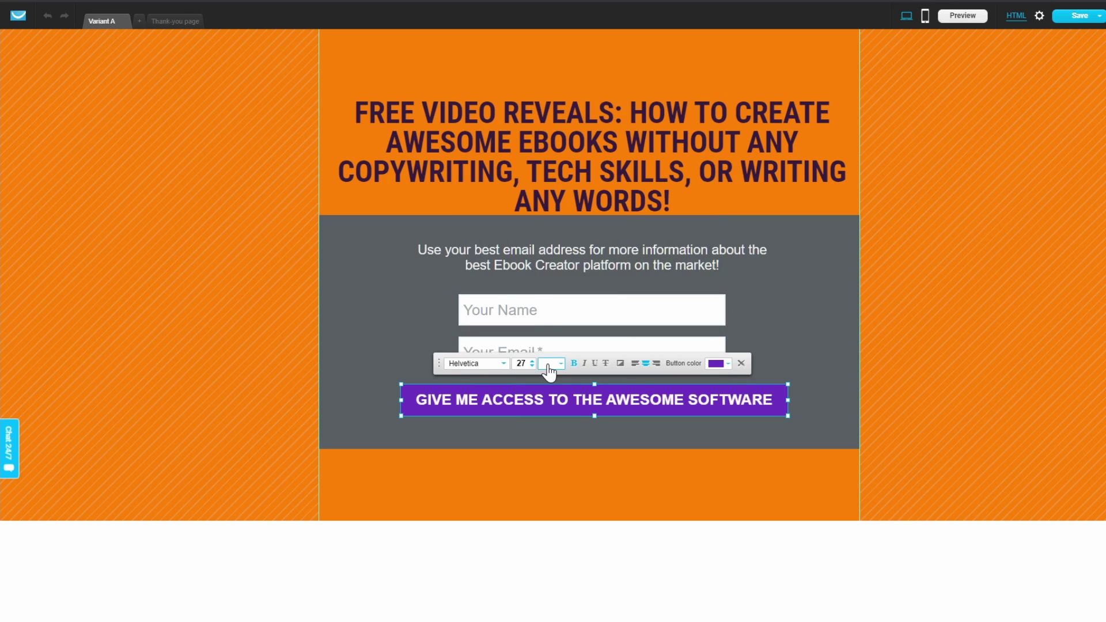
pyautogui.click(549, 363)
pyautogui.click(676, 365)
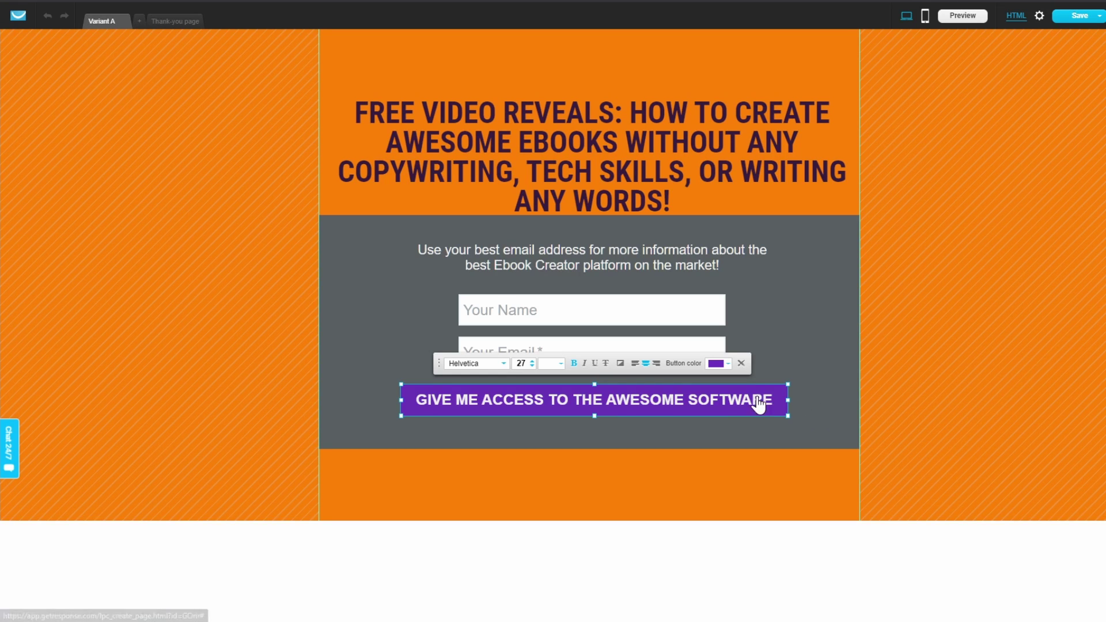
# Set the purple form button's border radius to 15 on all corners, leaving it without a border style
pyautogui.click(741, 364)
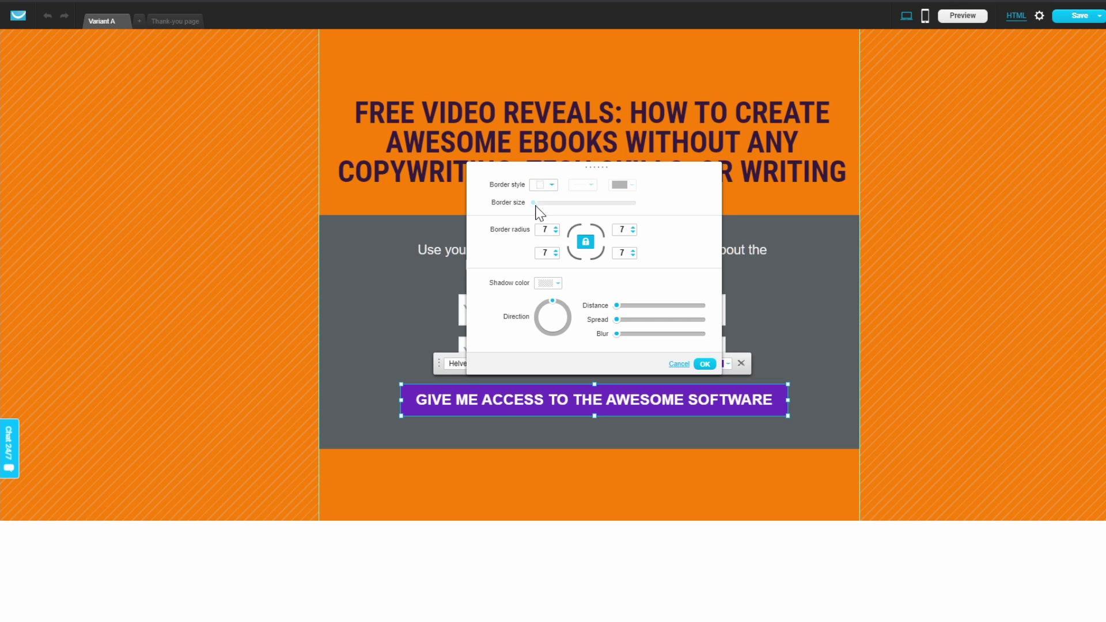
pyautogui.click(546, 191)
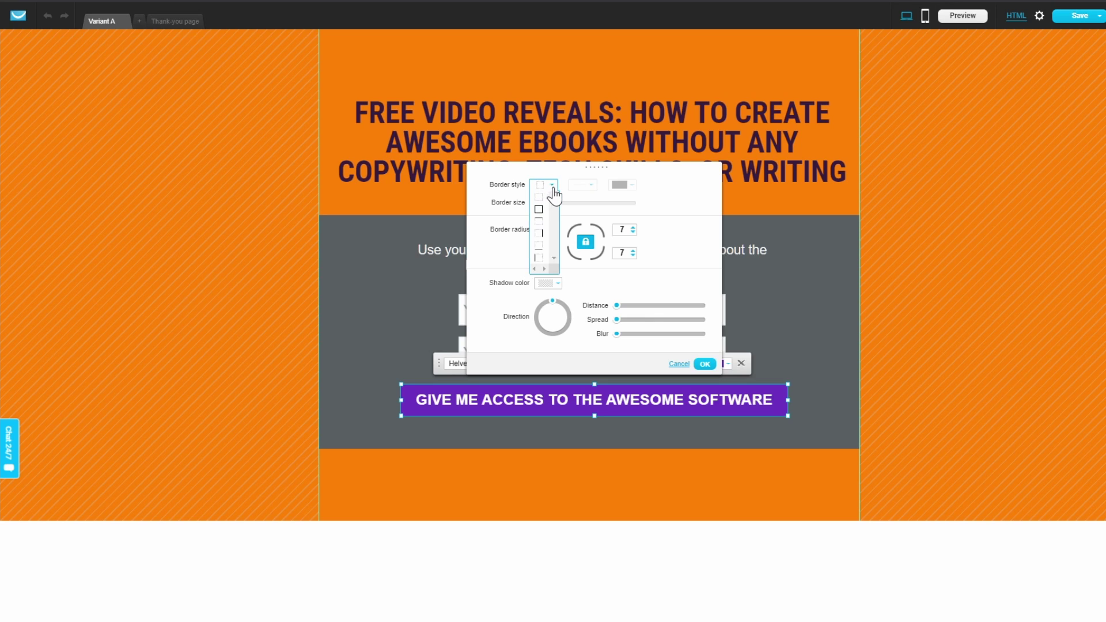
pyautogui.click(554, 189)
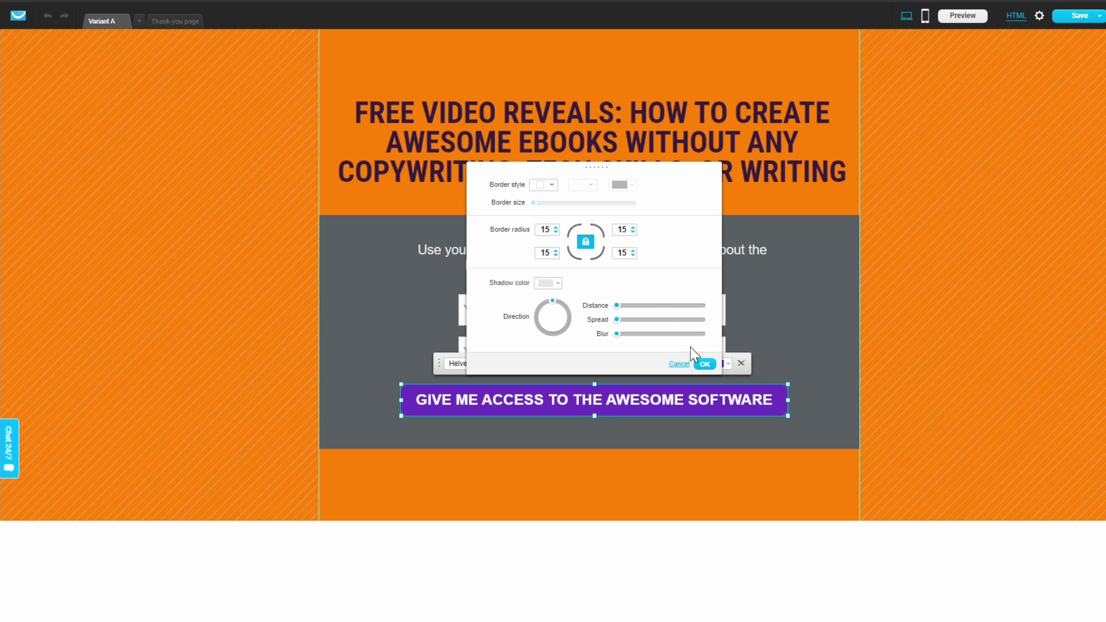
pyautogui.click(705, 364)
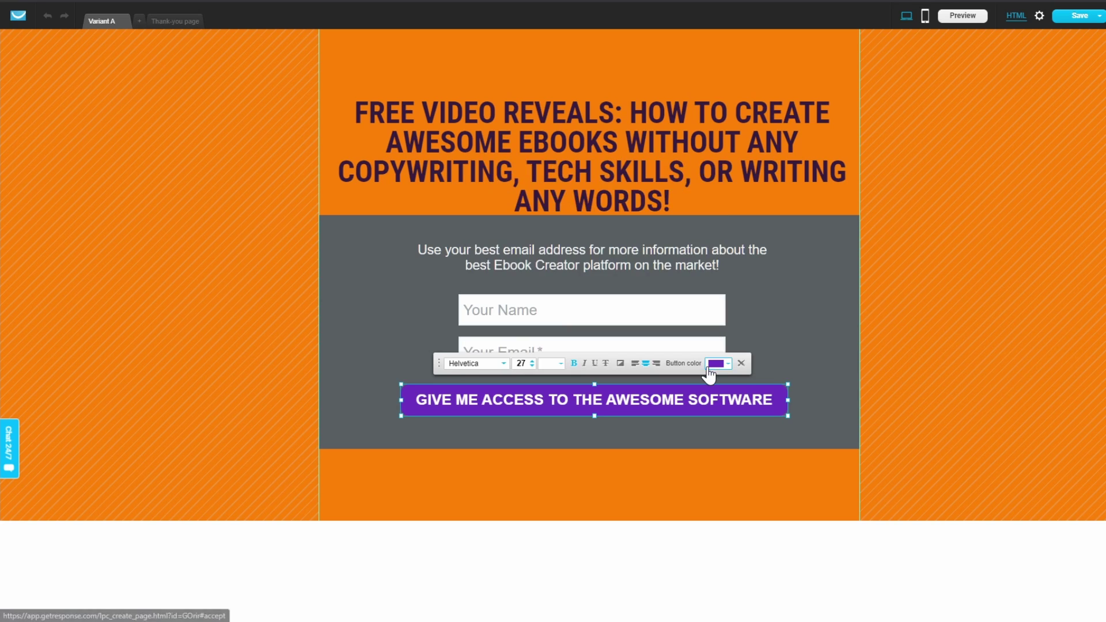
# Compare with the Sqribble sales page and make the grey background of the opt-in form section transparent
pyautogui.click(790, 372)
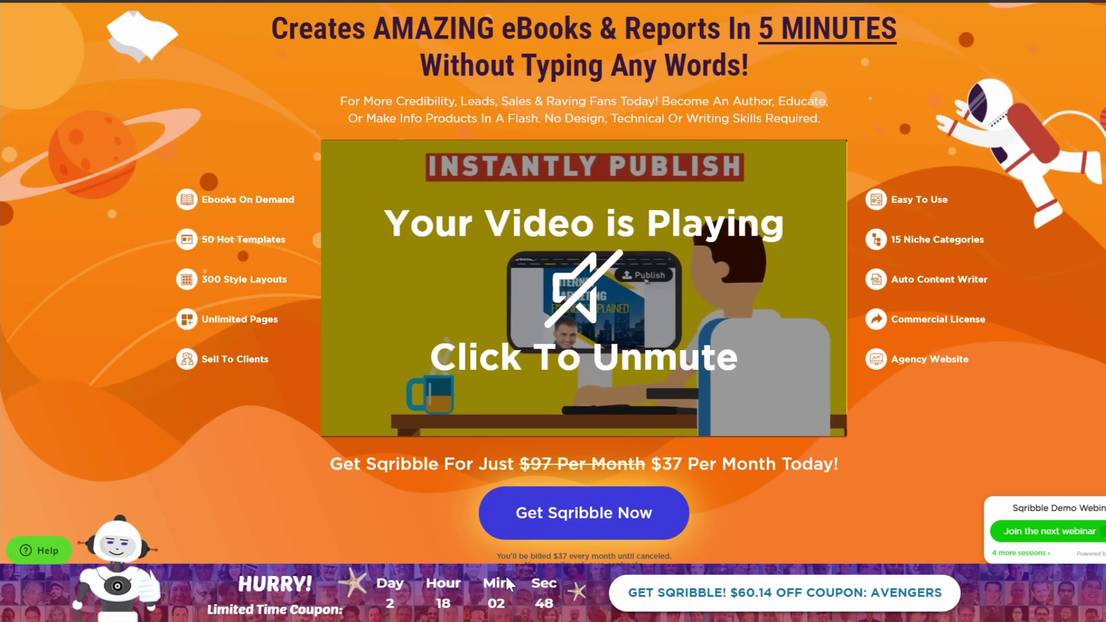
pyautogui.scroll(-10, 507, 583)
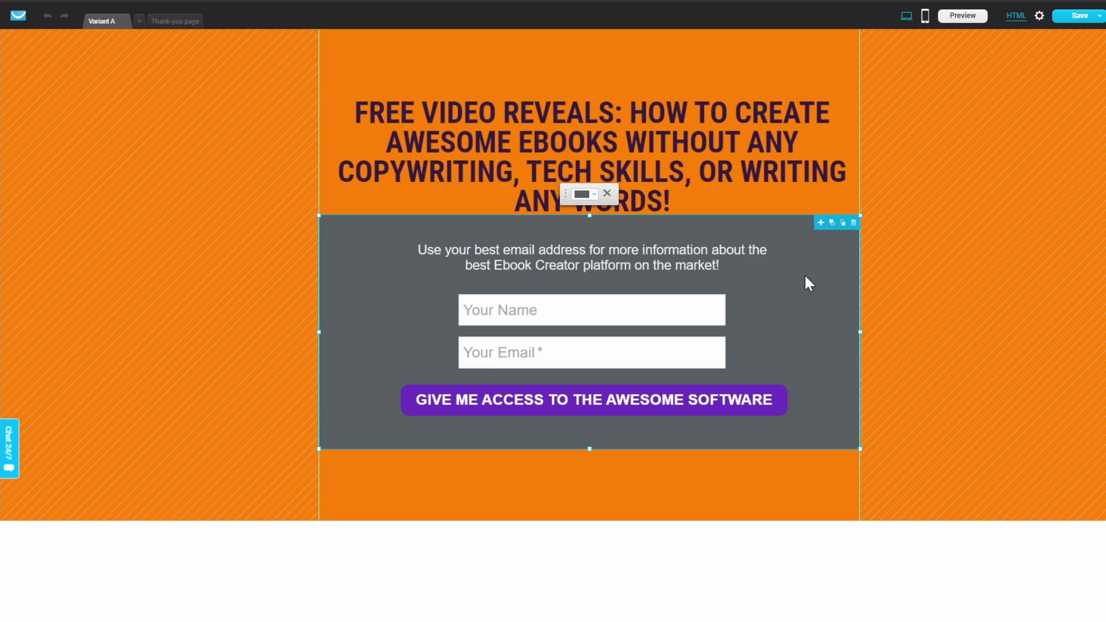
pyautogui.click(583, 195)
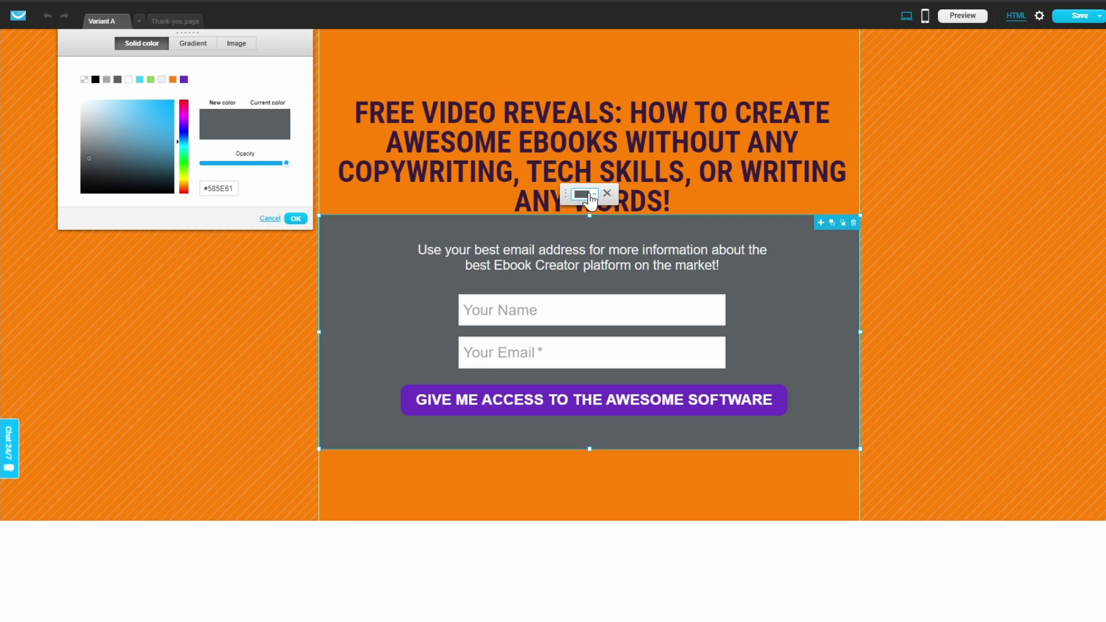
pyautogui.click(84, 80)
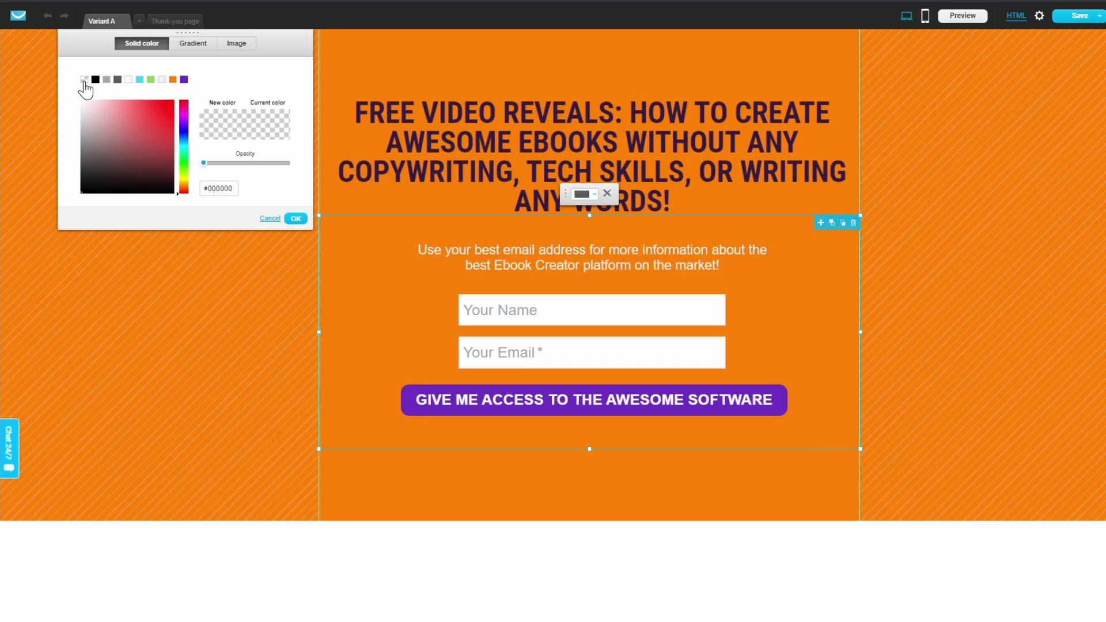
pyautogui.click(296, 219)
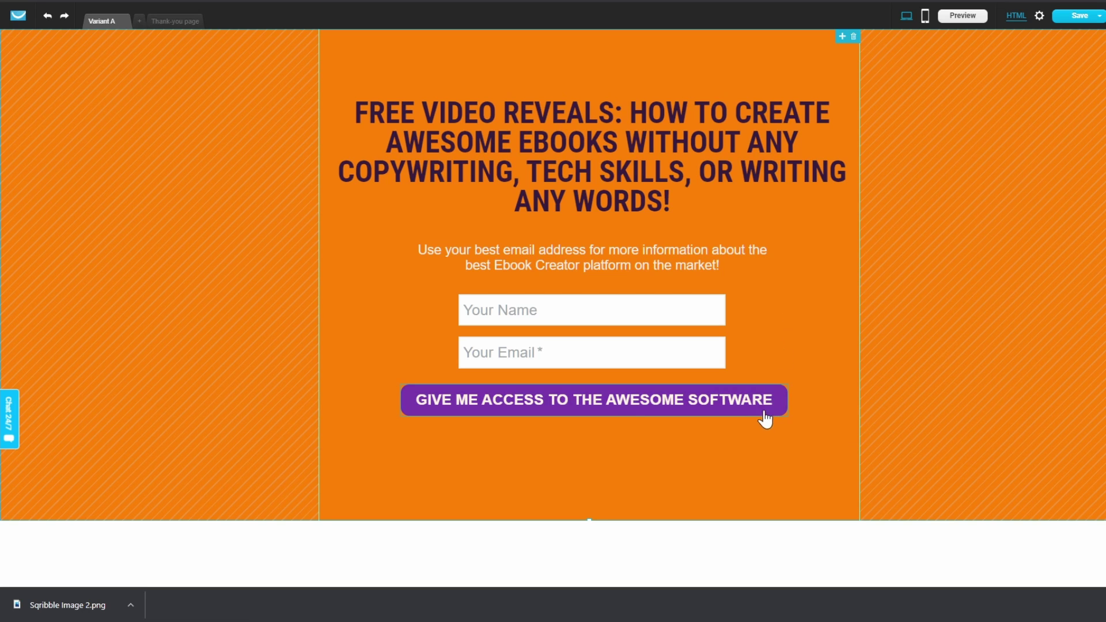
# Review the border and shadow settings of the purple form button
pyautogui.doubleClick(631, 411)
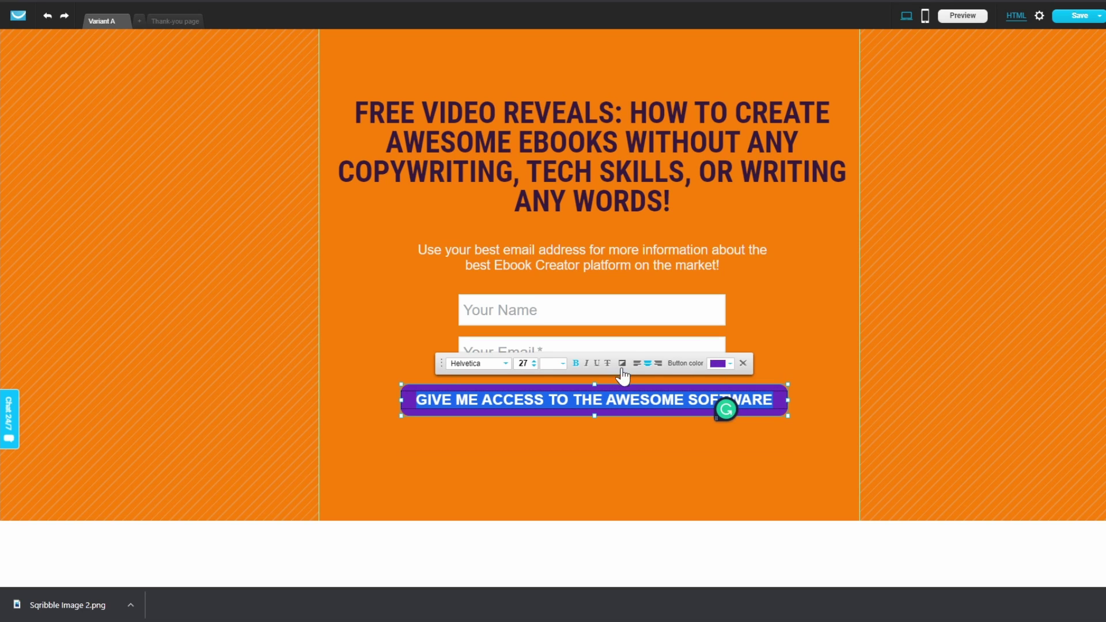
pyautogui.click(744, 368)
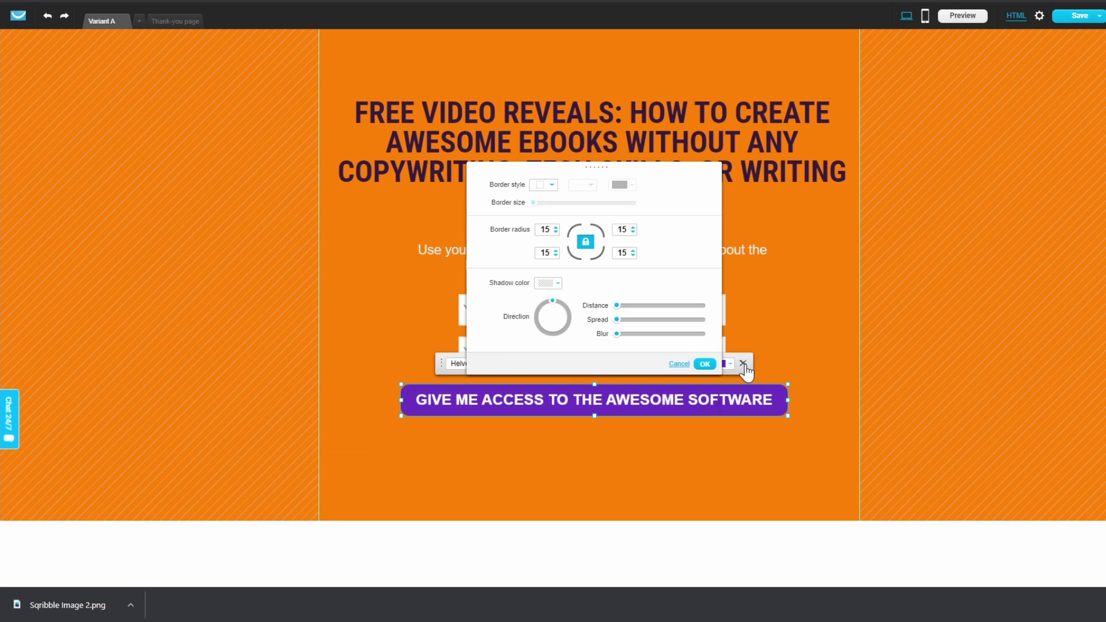
pyautogui.click(707, 362)
# On the thank-you page, set the link target of the "SHOW ME THE AWESOME SOFTWARE" button to Open in same window
pyautogui.click(185, 20)
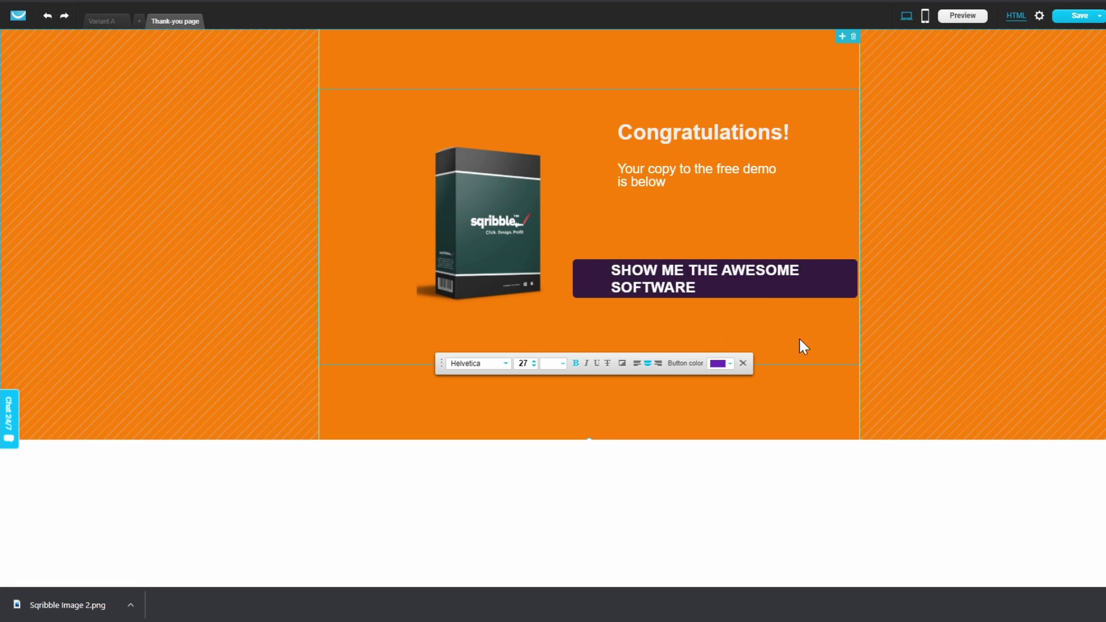
pyautogui.click(825, 297)
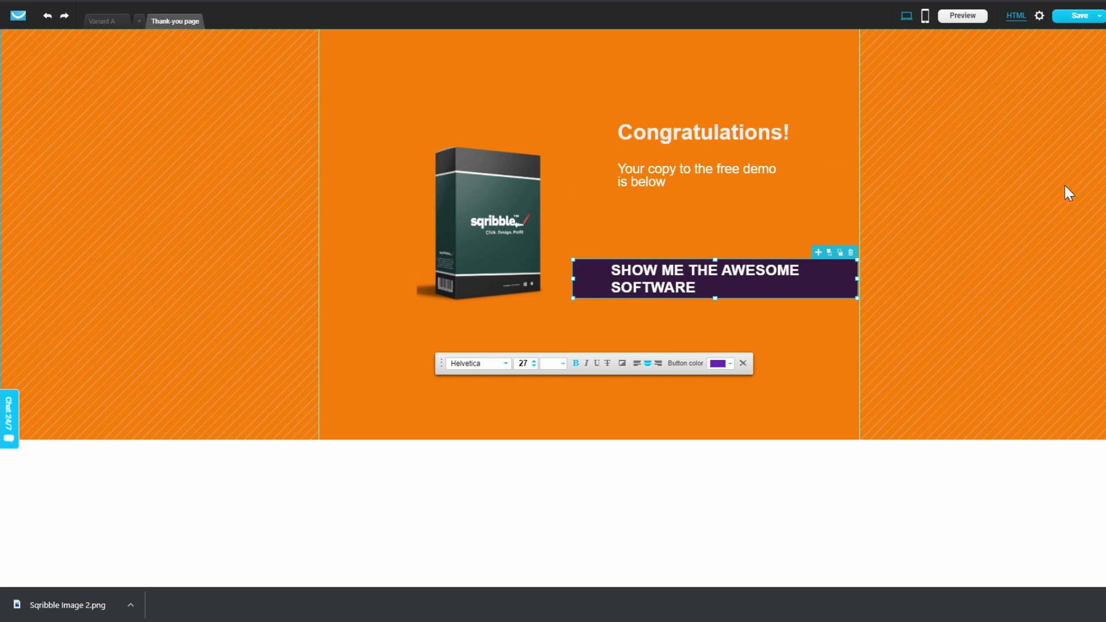
pyautogui.doubleClick(597, 295)
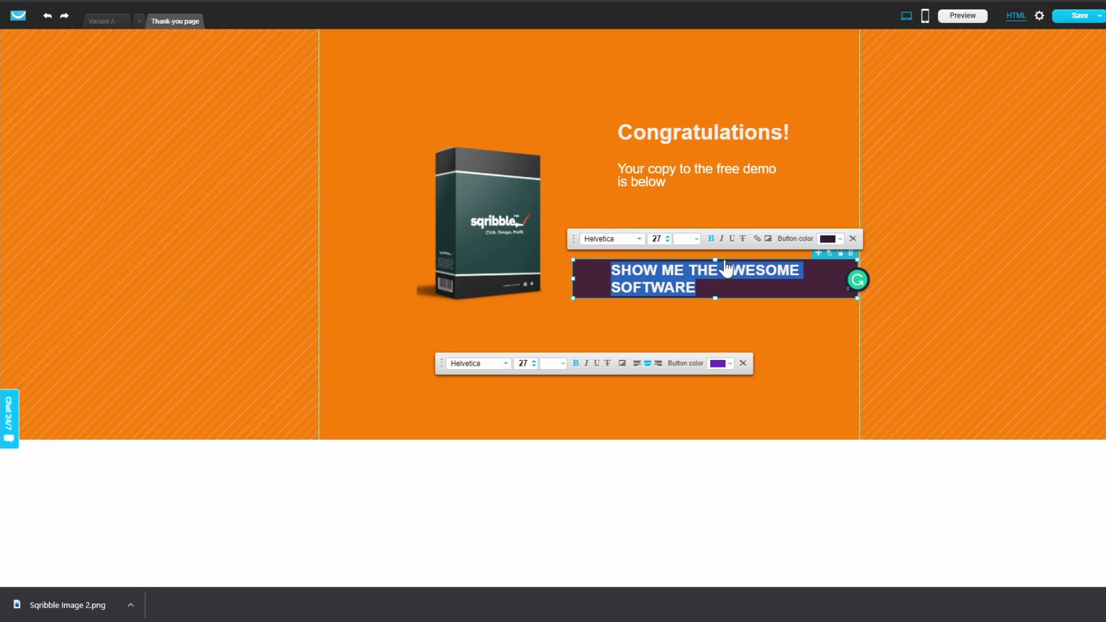
pyautogui.click(758, 240)
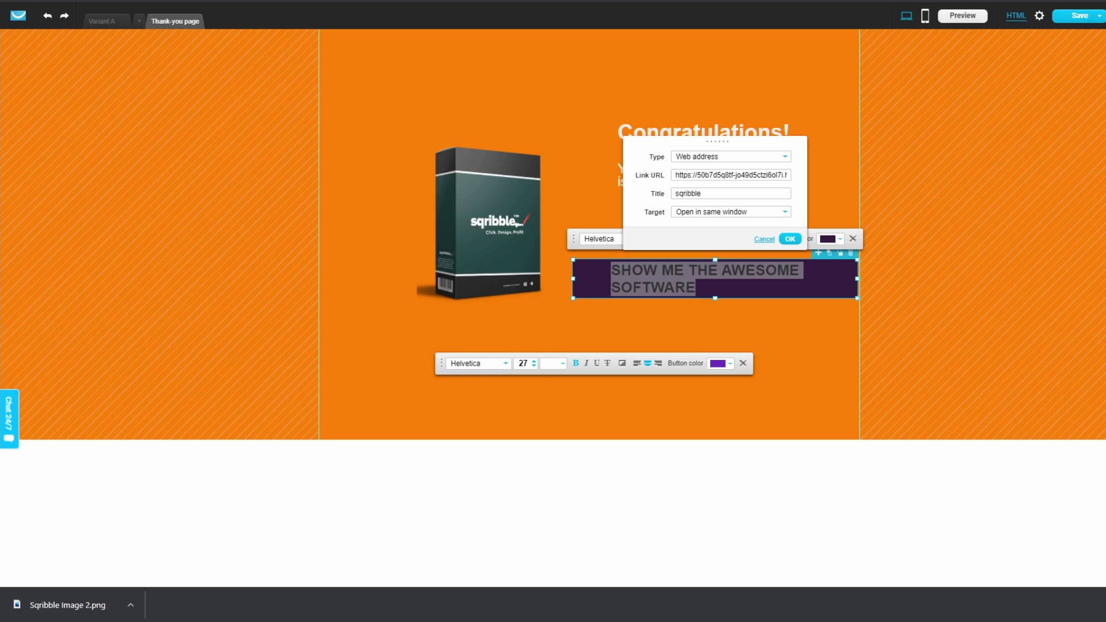
pyautogui.click(733, 212)
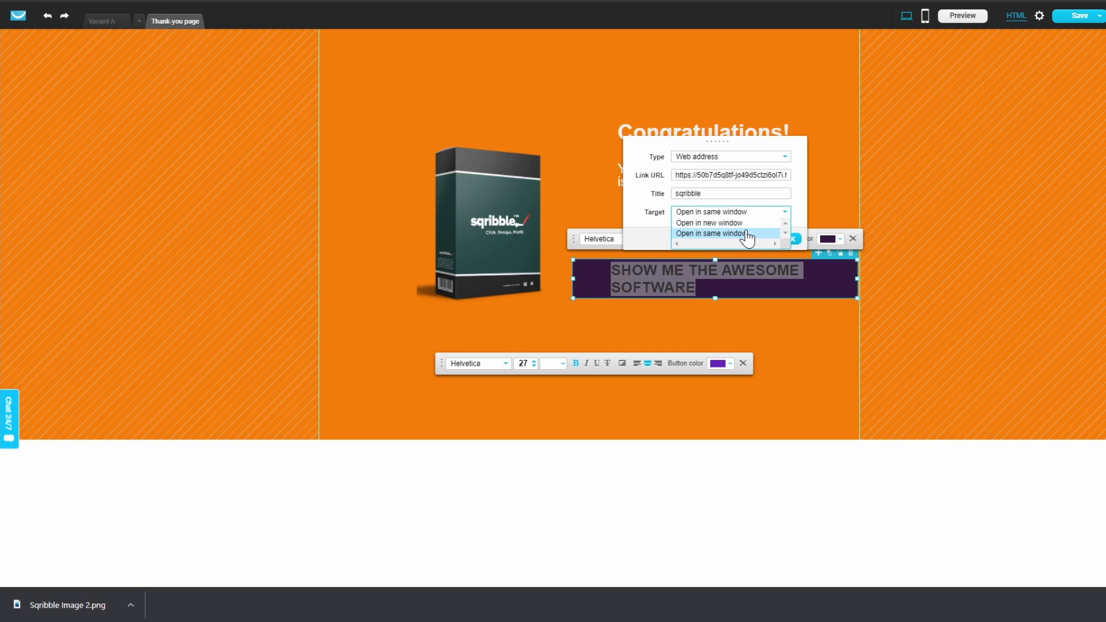
pyautogui.click(746, 224)
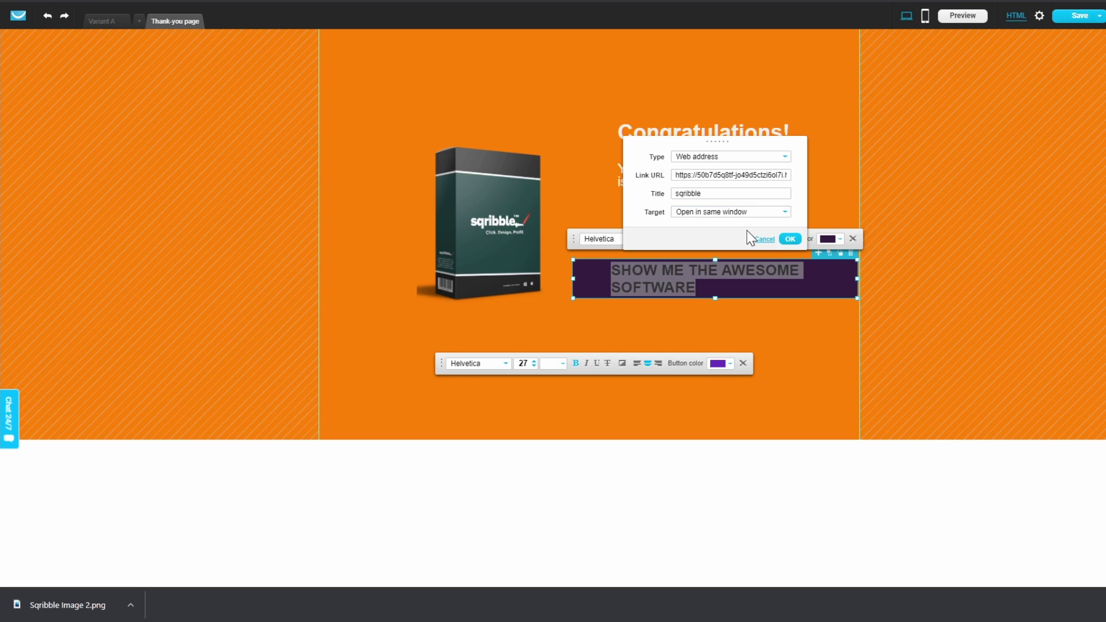
pyautogui.click(793, 240)
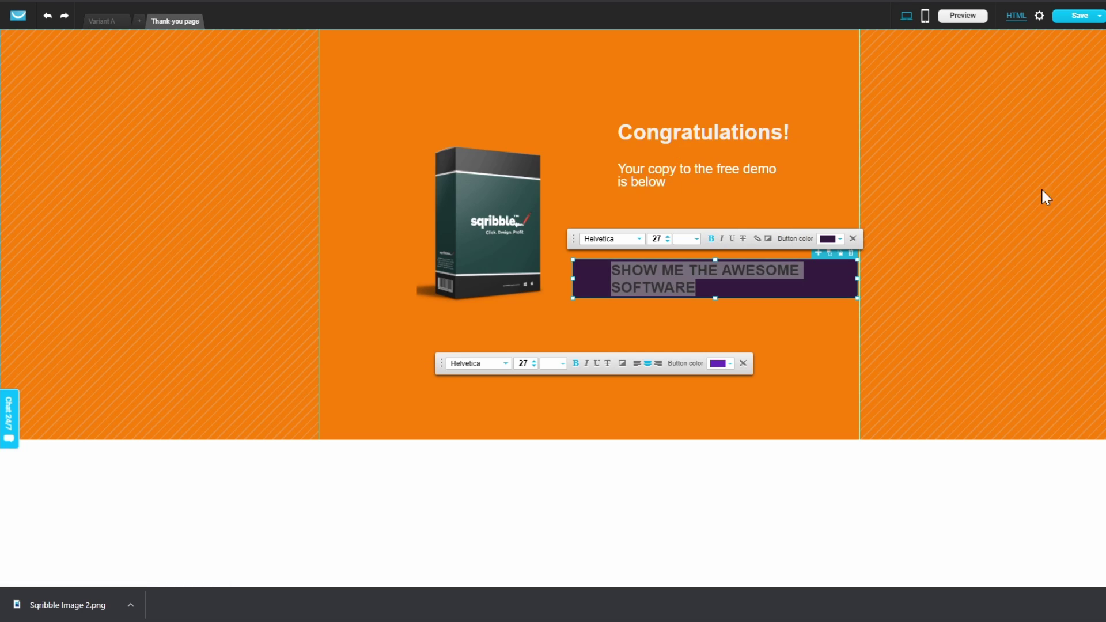
# Save the page design, continue to the landing page settings and review the SEO, URL and subscription sections
pyautogui.click(1099, 16)
pyautogui.click(1079, 30)
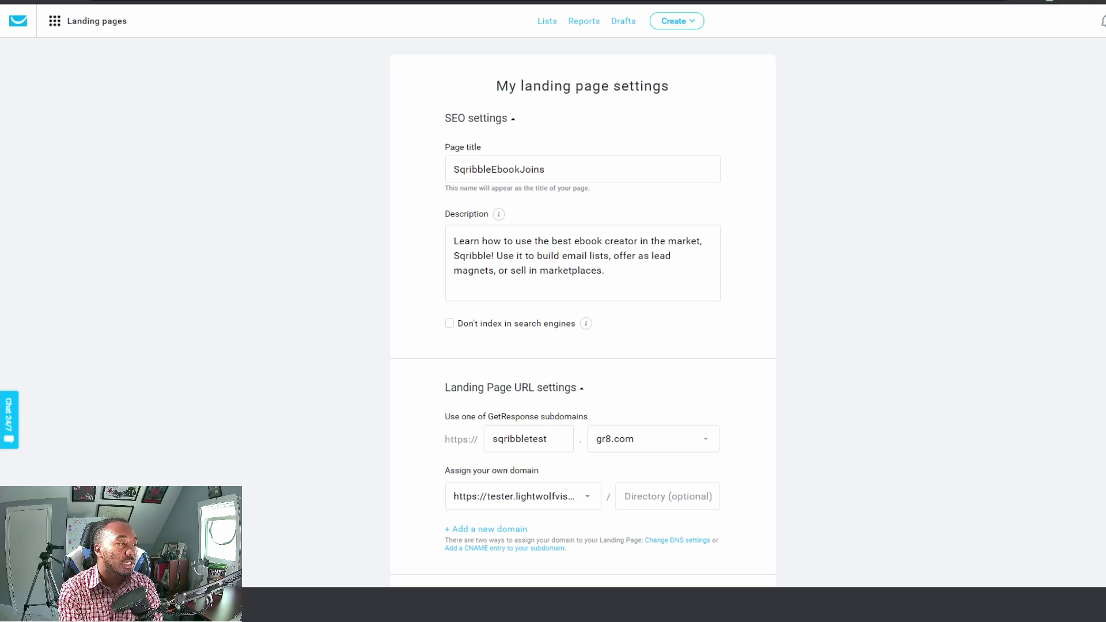
pyautogui.scroll(-1, 623, 269)
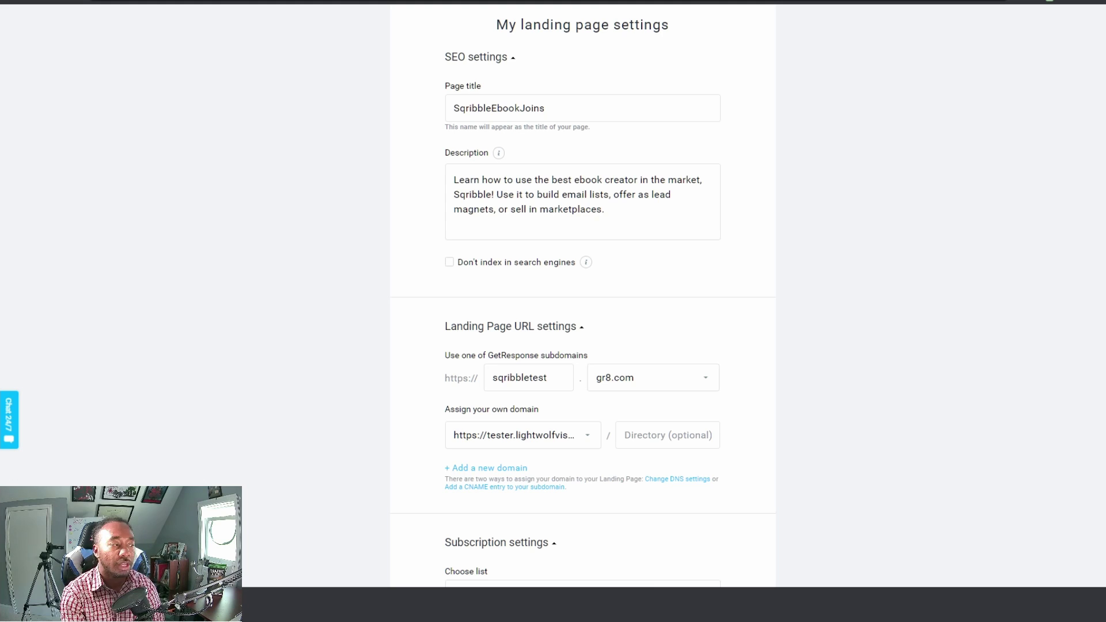
pyautogui.scroll(-5, 663, 219)
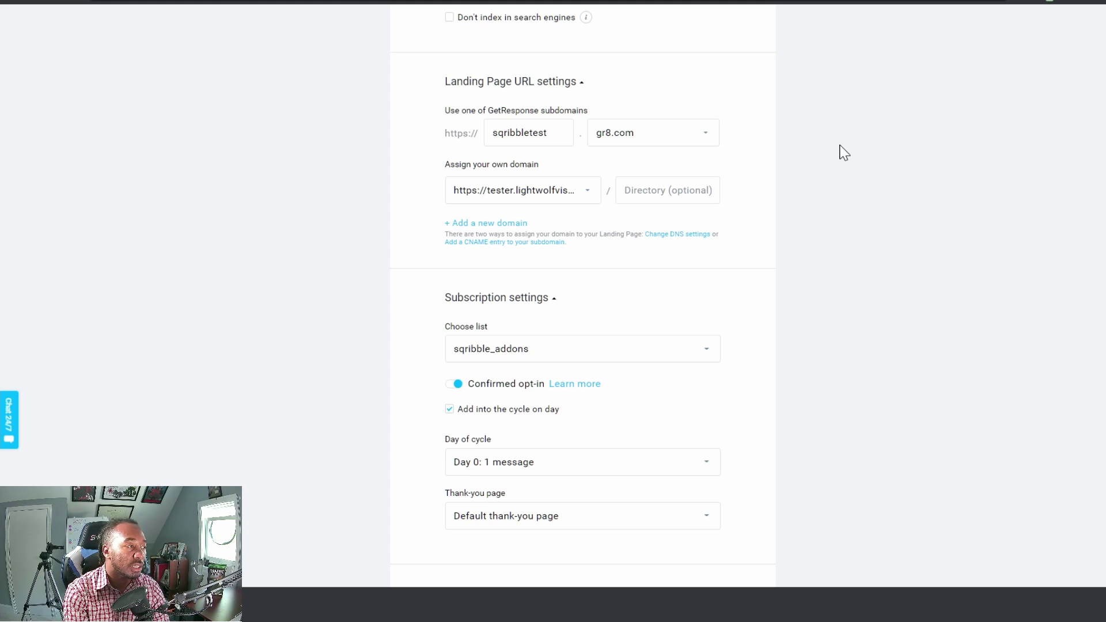
pyautogui.scroll(-2, 850, 145)
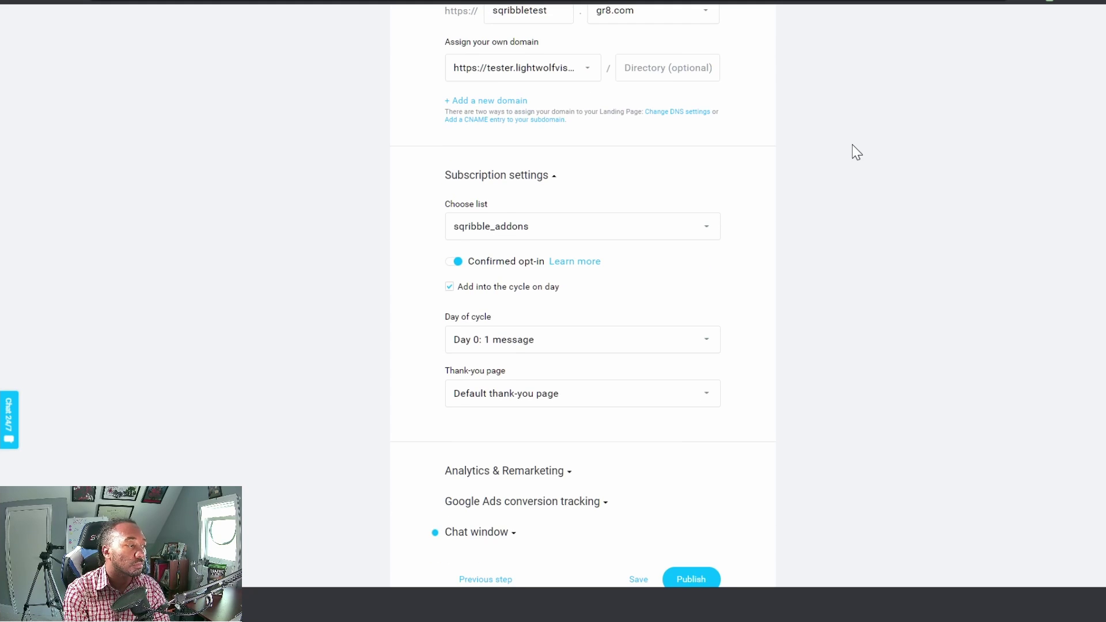
pyautogui.scroll(-2, 853, 152)
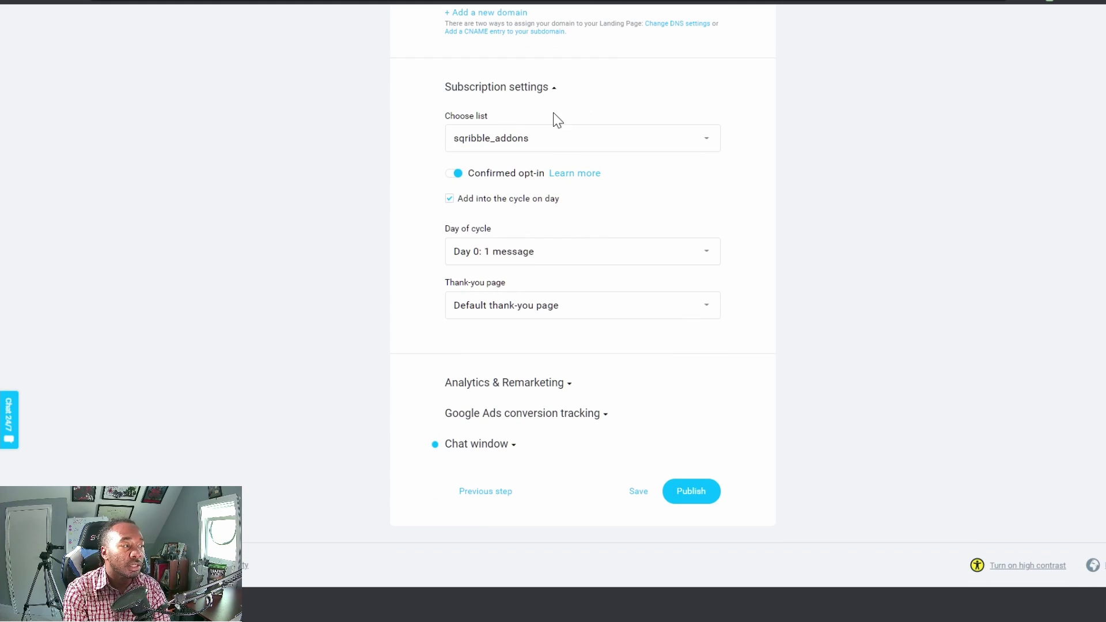
# In the subscription settings, choose the sqribble_addons list and set the day of cycle to Day 0: 1 message
pyautogui.click(630, 145)
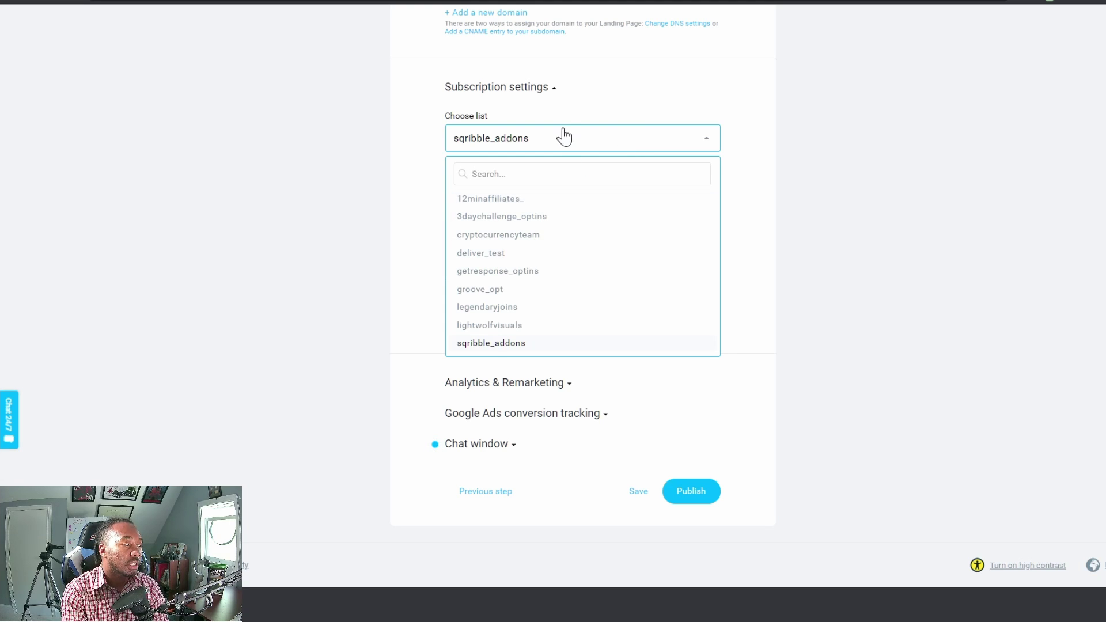
pyautogui.click(503, 346)
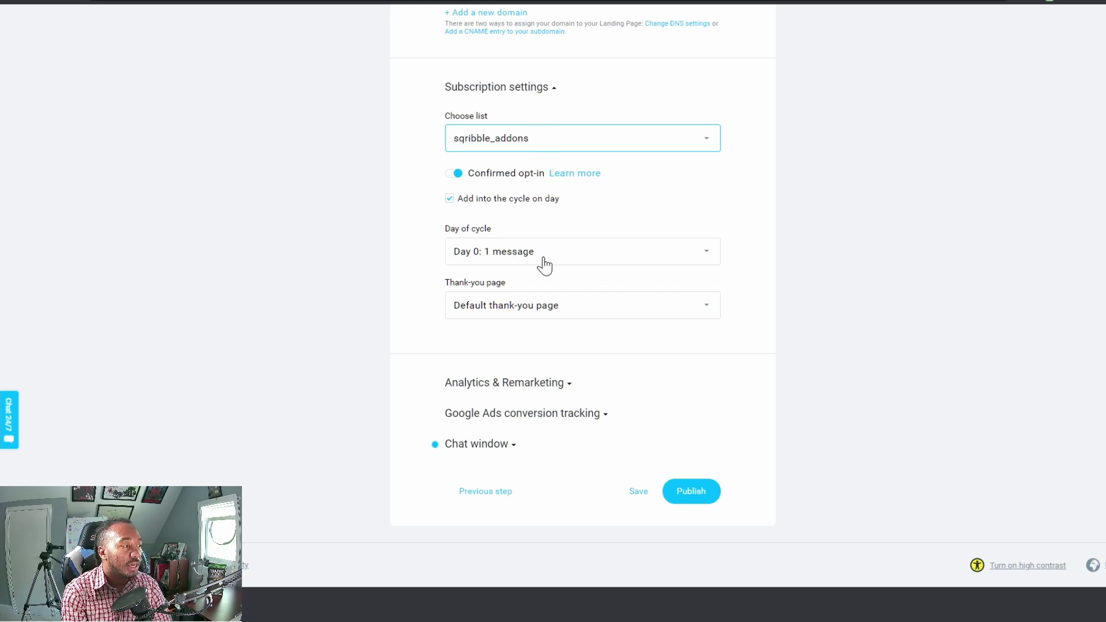
pyautogui.click(509, 254)
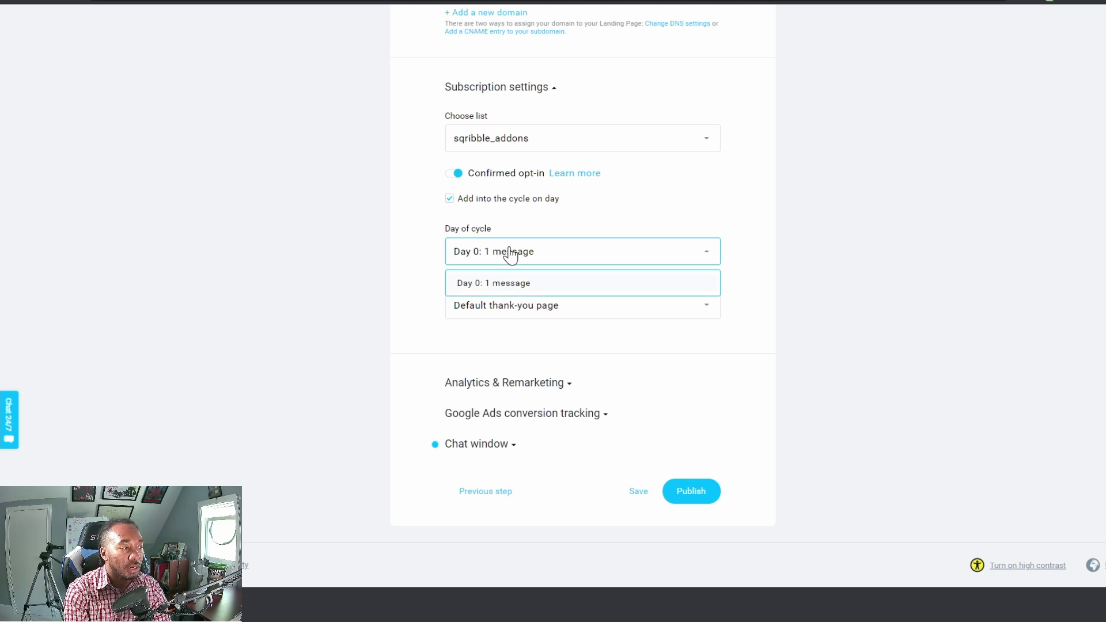
pyautogui.click(506, 282)
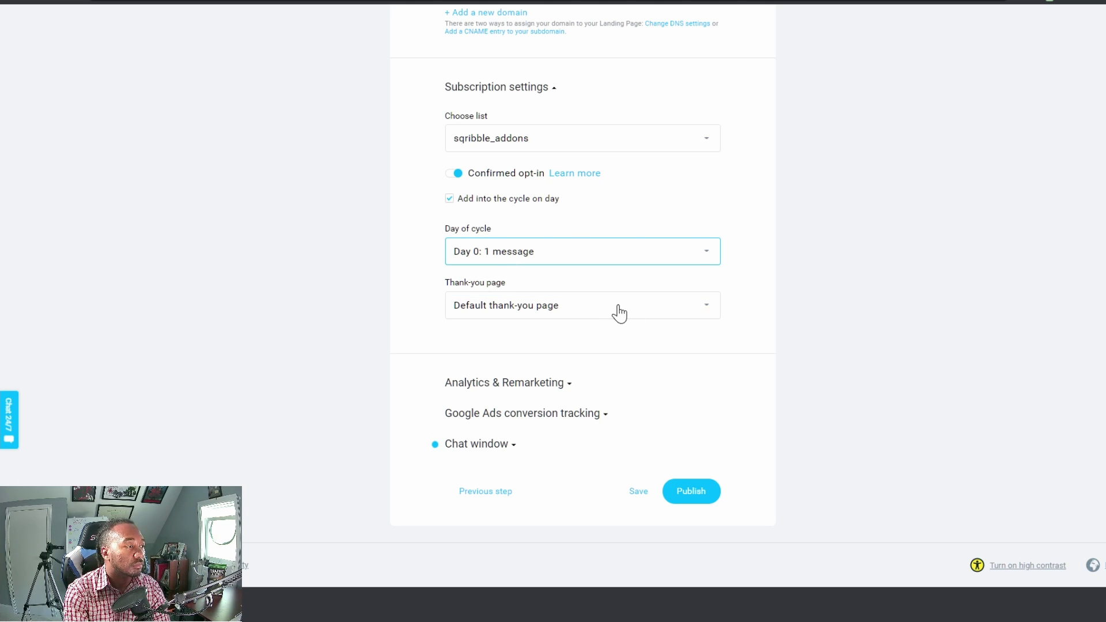
# Check the thank-you page options for new subscribers and choose Default thank-you page
pyautogui.click(600, 312)
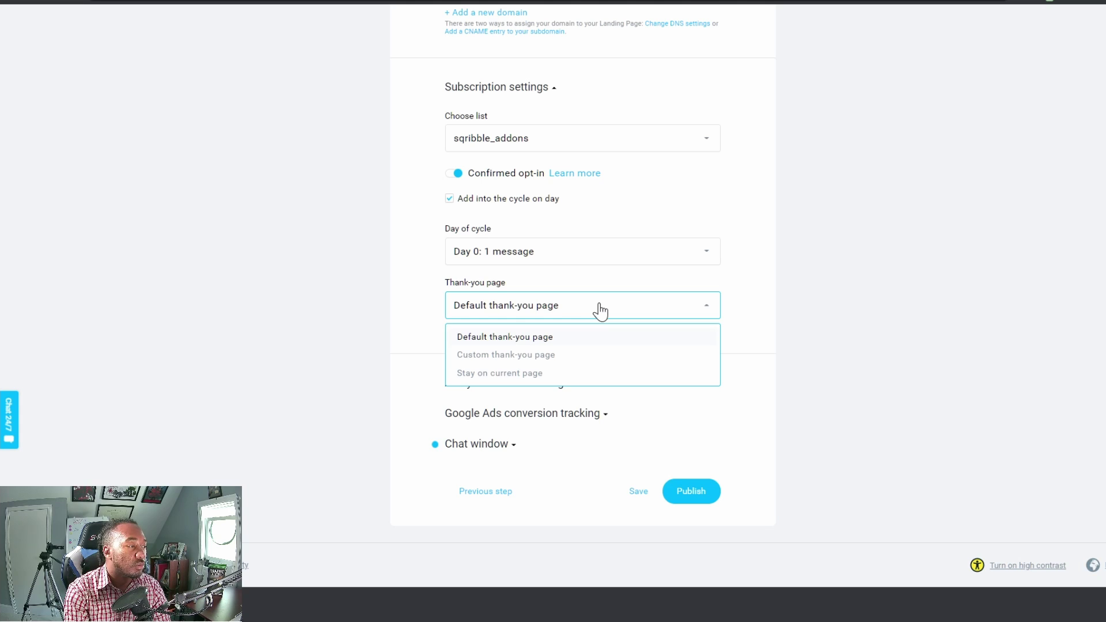
pyautogui.click(563, 343)
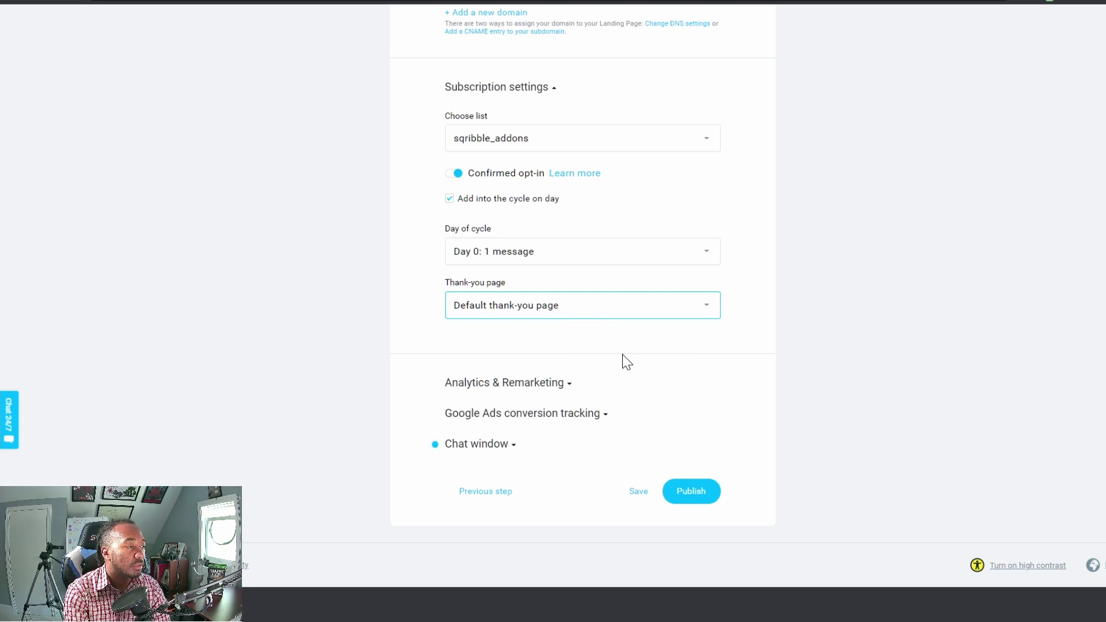
pyautogui.click(668, 312)
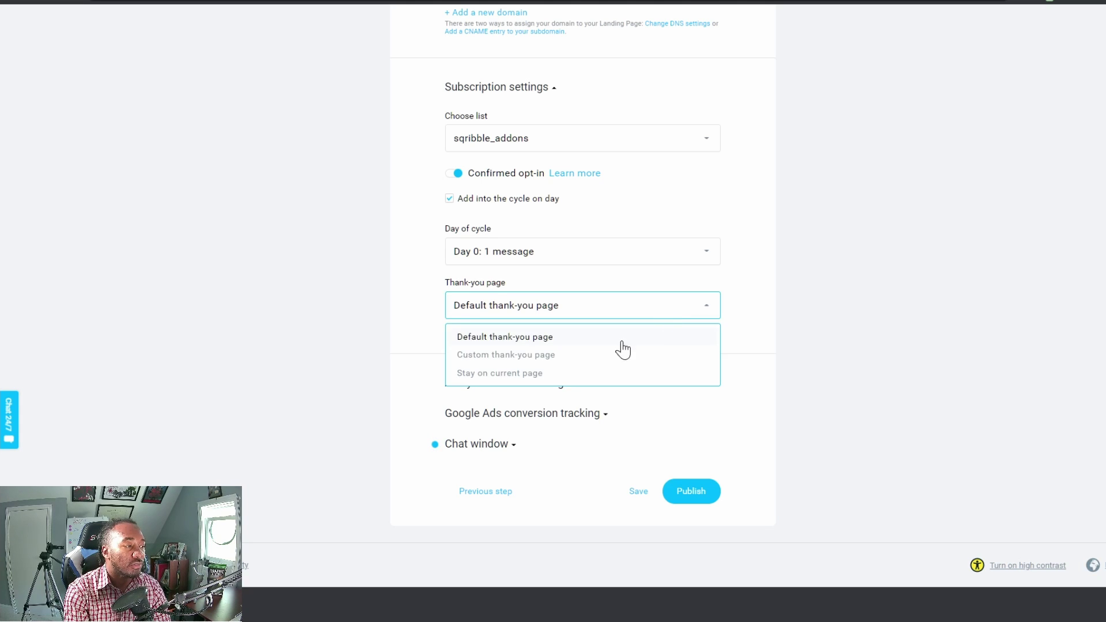
pyautogui.click(586, 346)
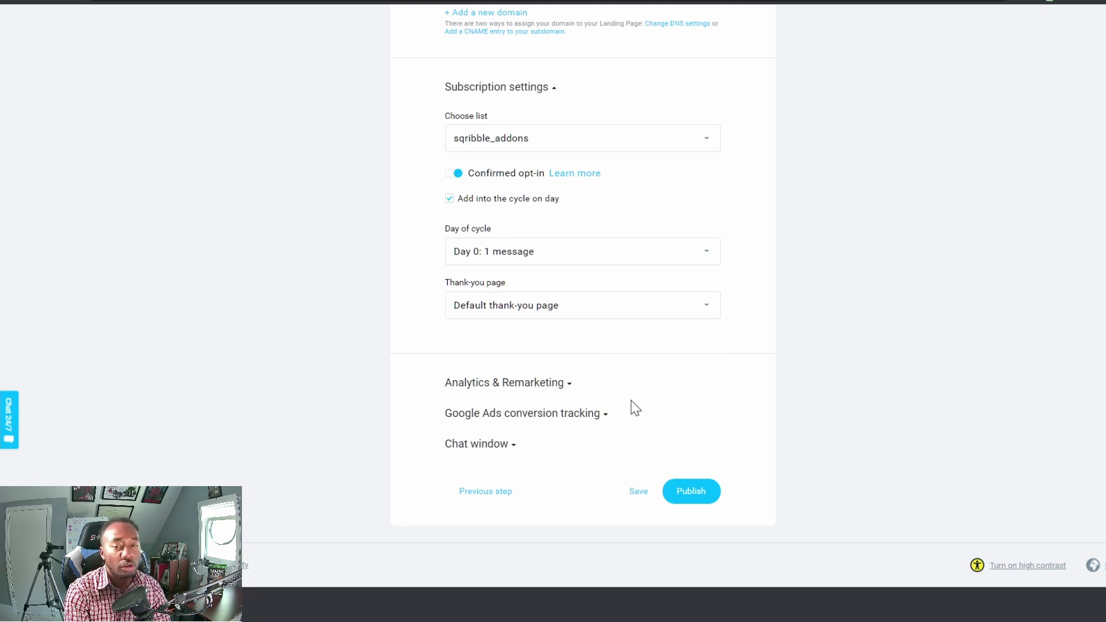
# Try Google Tag Manager and Facebook Pixel as the analytics and remarketing platform, and remove the platform entry
pyautogui.click(535, 387)
pyautogui.click(528, 445)
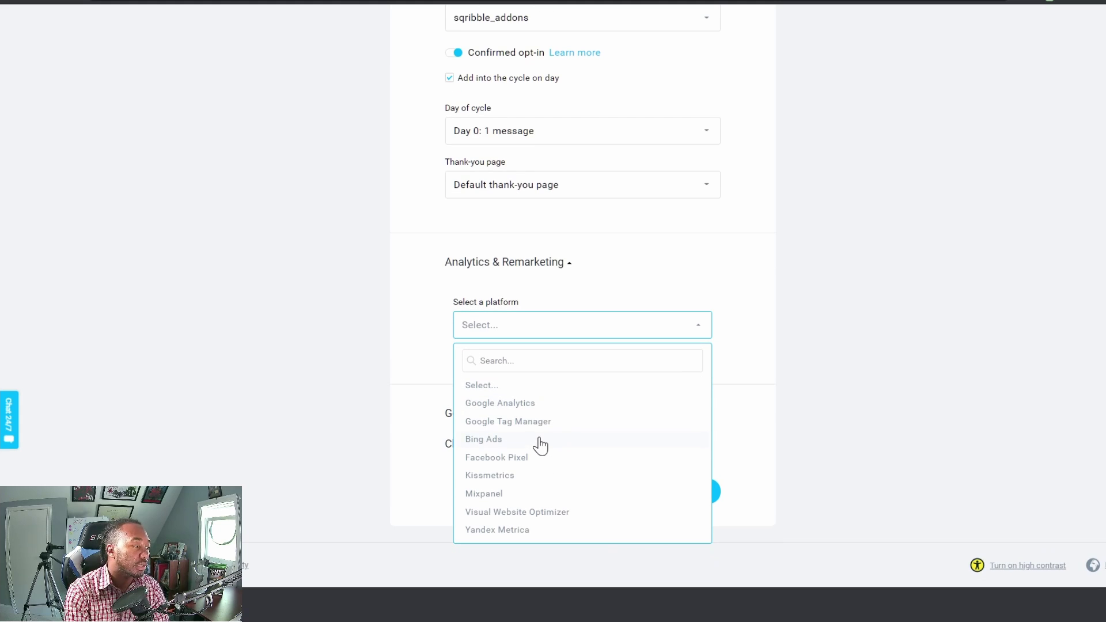
pyautogui.click(568, 422)
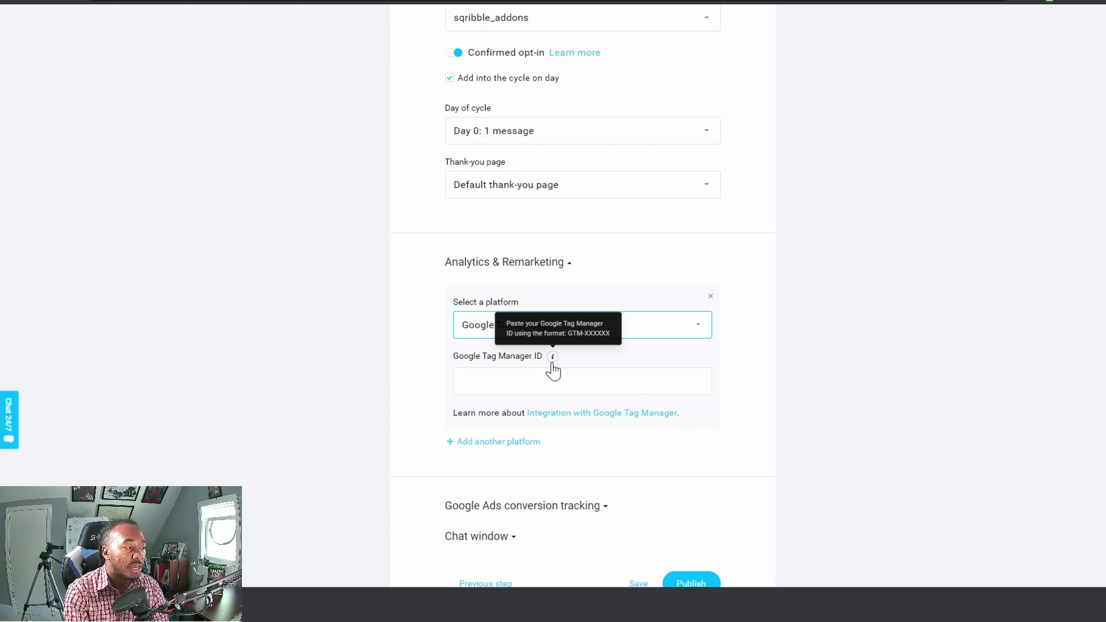
pyautogui.click(680, 331)
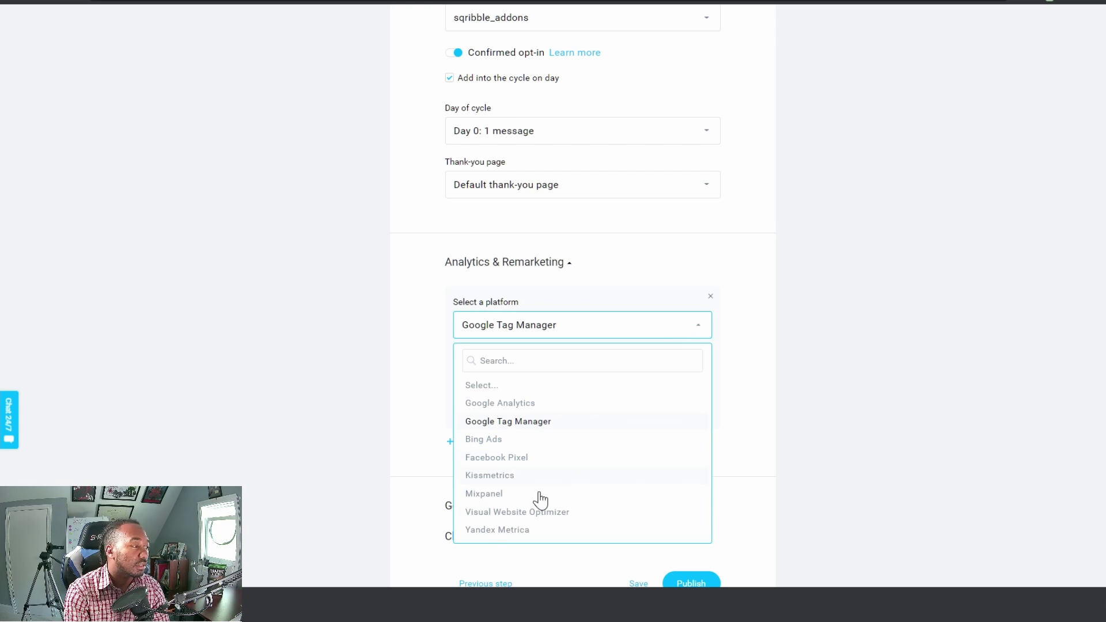
pyautogui.click(519, 458)
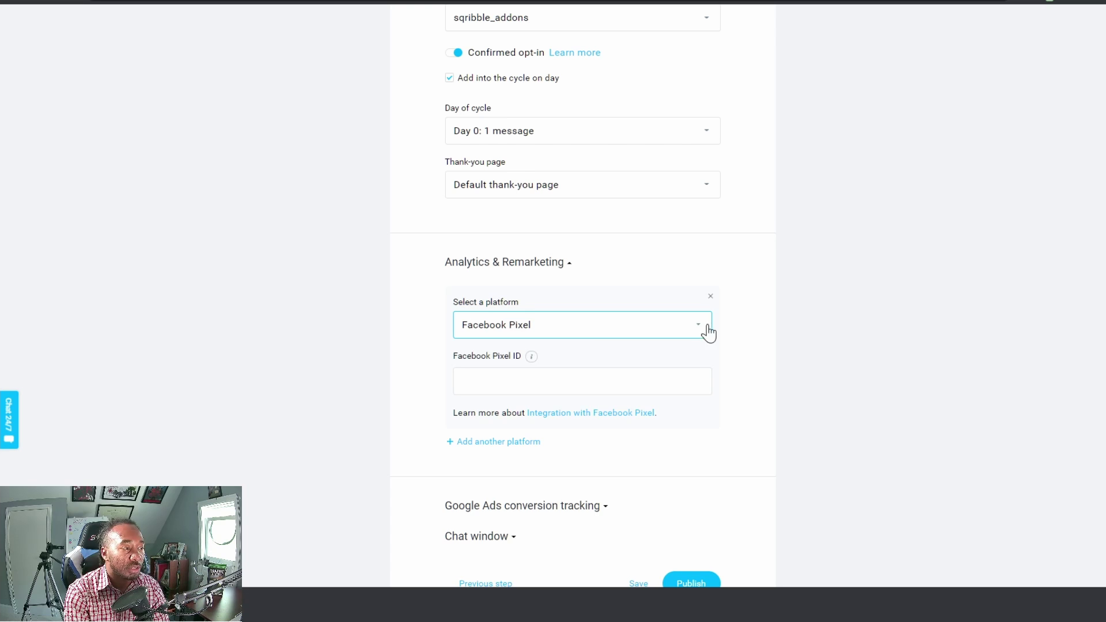
pyautogui.click(710, 298)
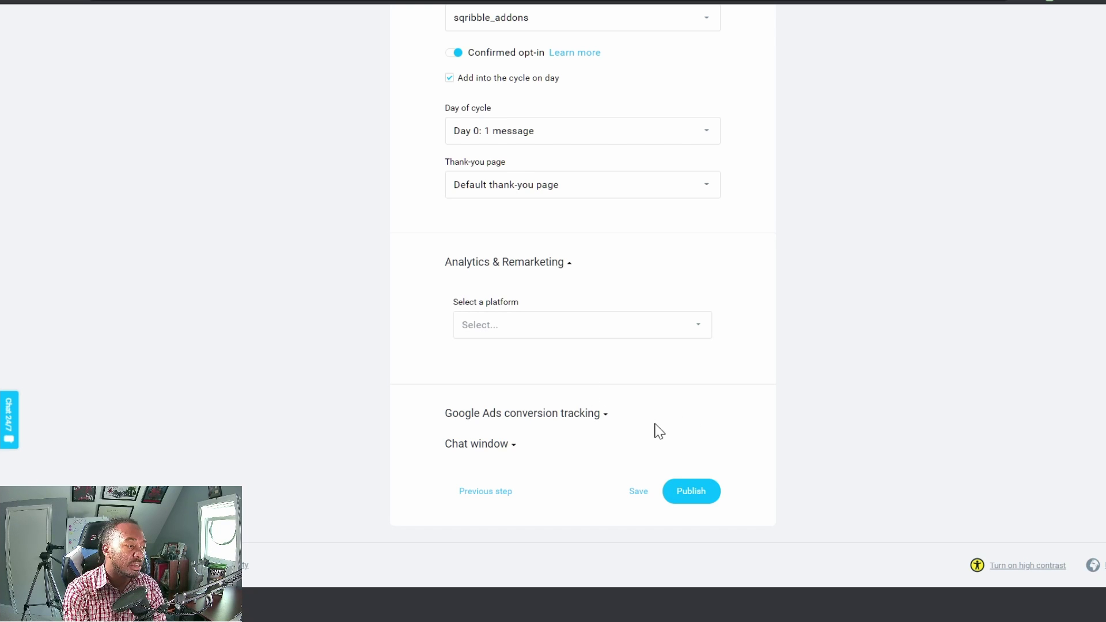
# Publish the landing page and open the live page at its published address
pyautogui.click(690, 494)
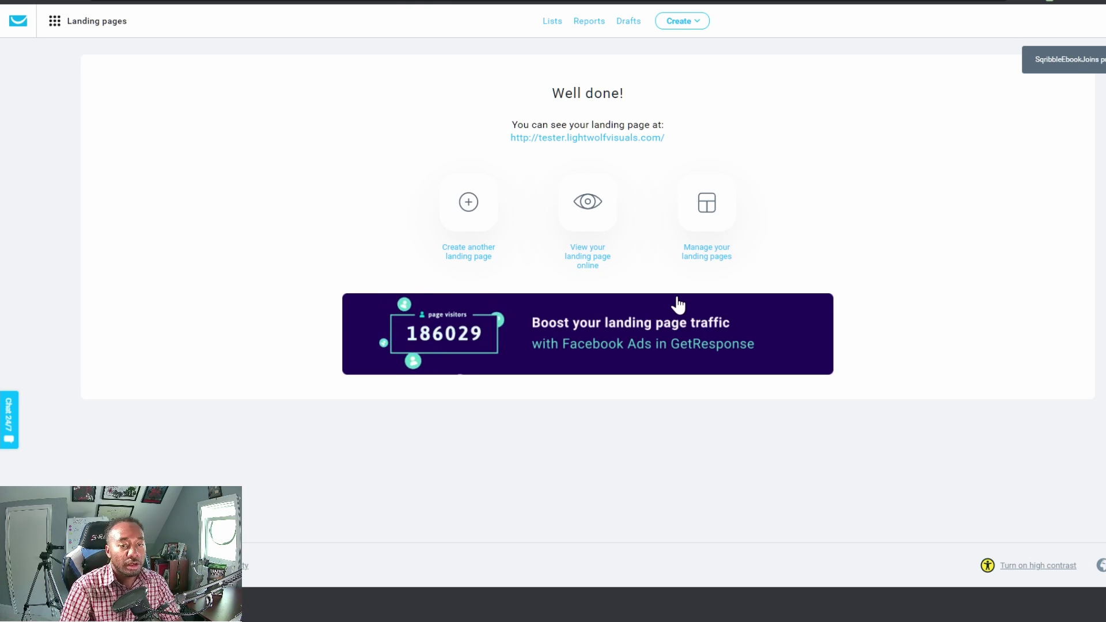
pyautogui.click(587, 141)
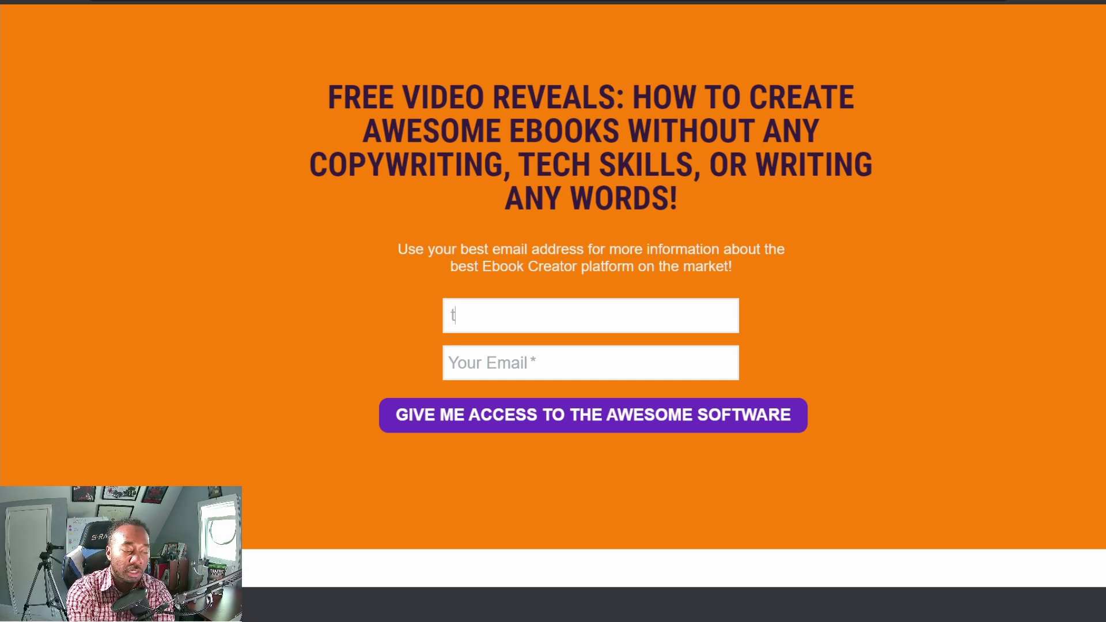
# Test the live opt-in form by submitting a name and email, and follow the funnel through to the Sqribble sales page
pyautogui.click(551, 427)
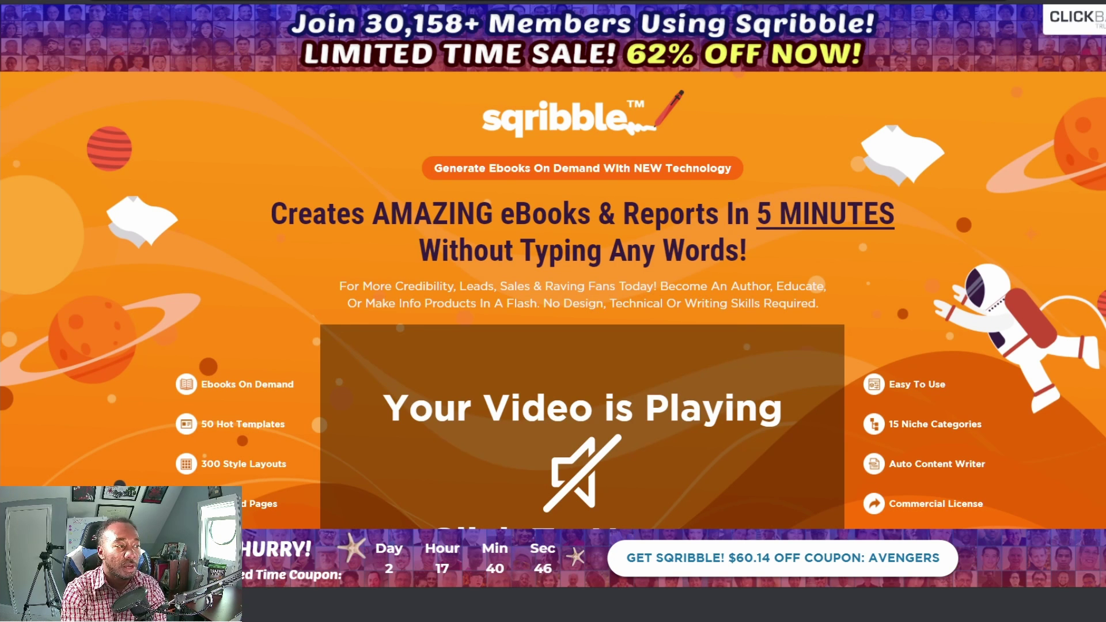
pyautogui.scroll(-4, 648, 218)
pyautogui.scroll(4, 648, 218)
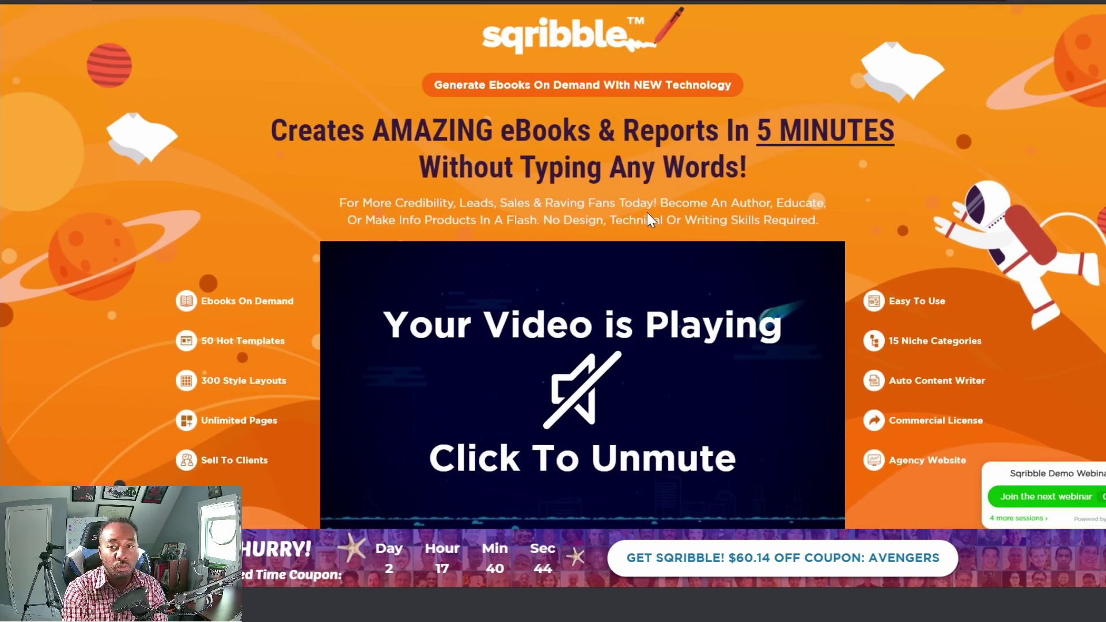